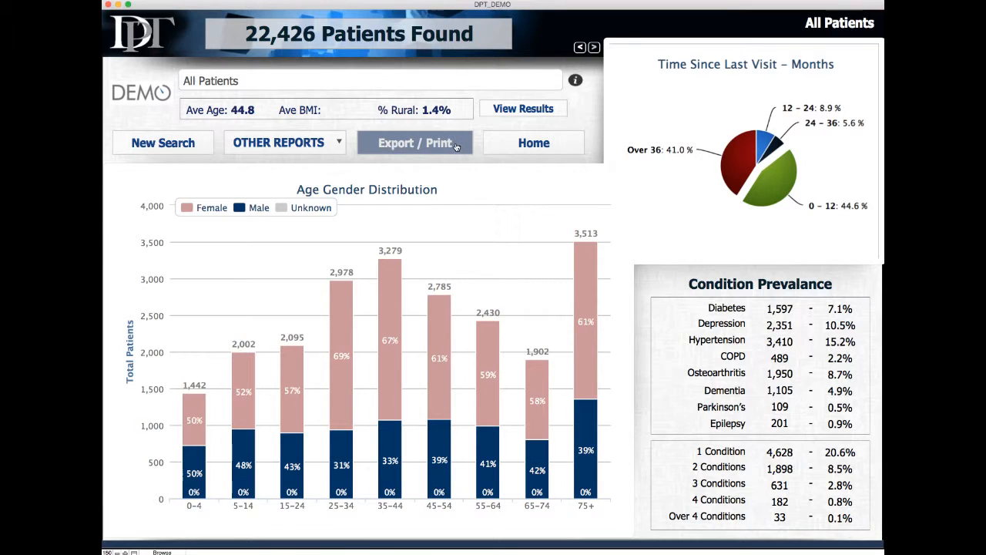
Export the All Patients report as a PDF with the session focus DiabetesDemo
left_click(456, 144)
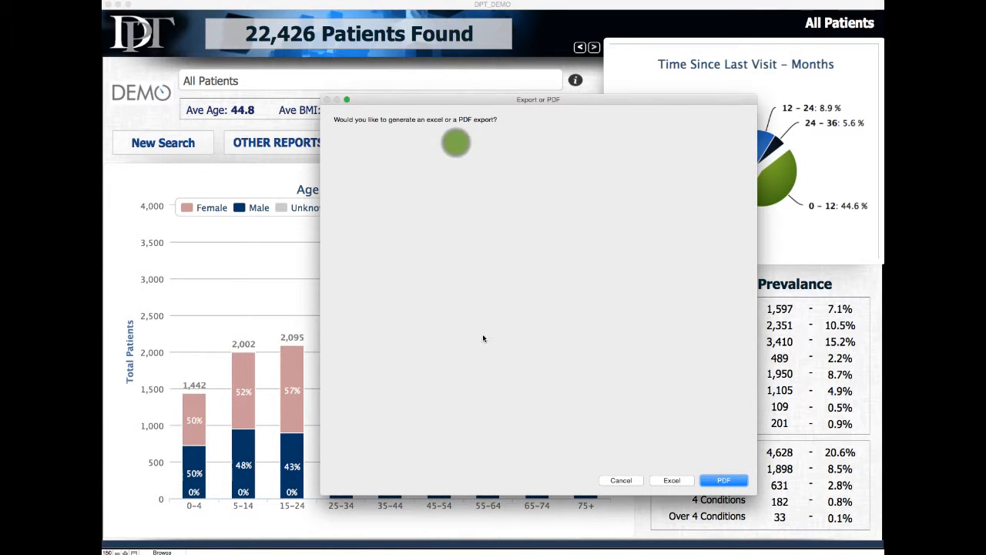
left_click(722, 480)
key("Right")
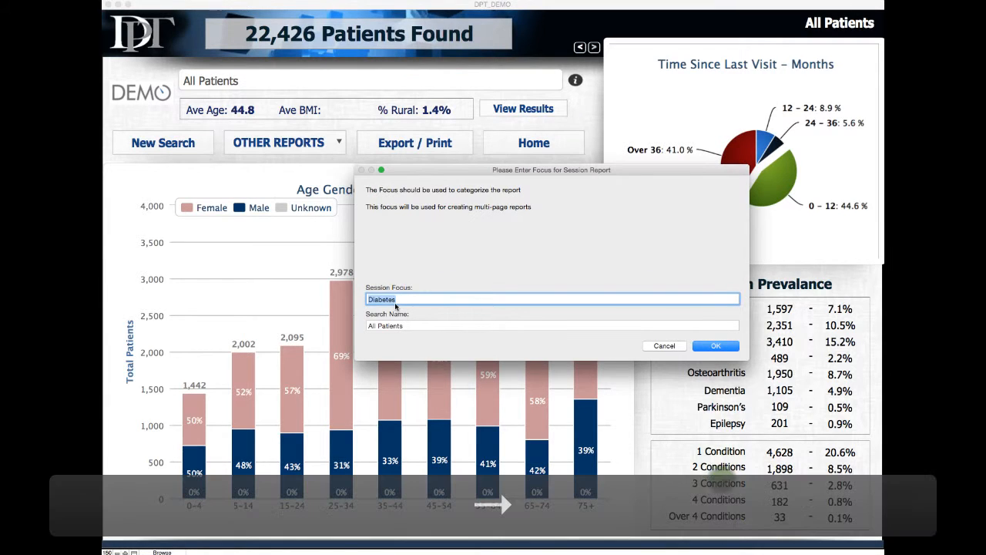
type("Demo")
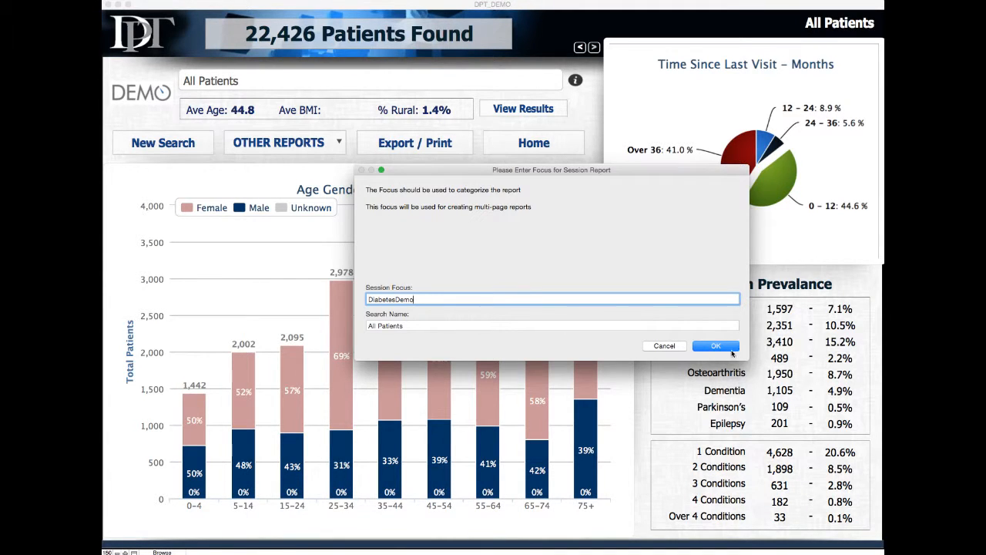
left_click(716, 346)
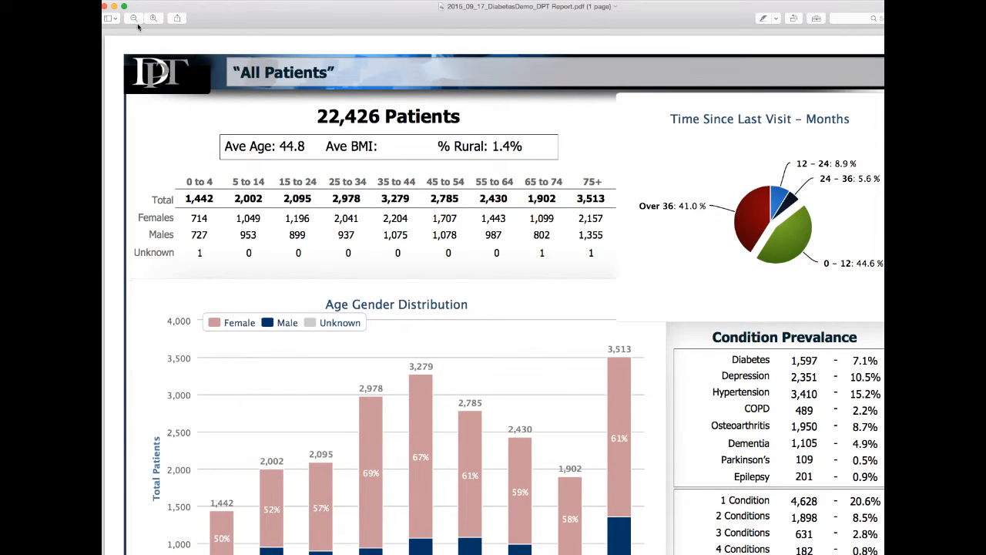
Review the whole page of the exported All Patients PDF report at a reduced zoom, and close the report
left_click(134, 18)
left_click_drag(884, 554, 823, 525)
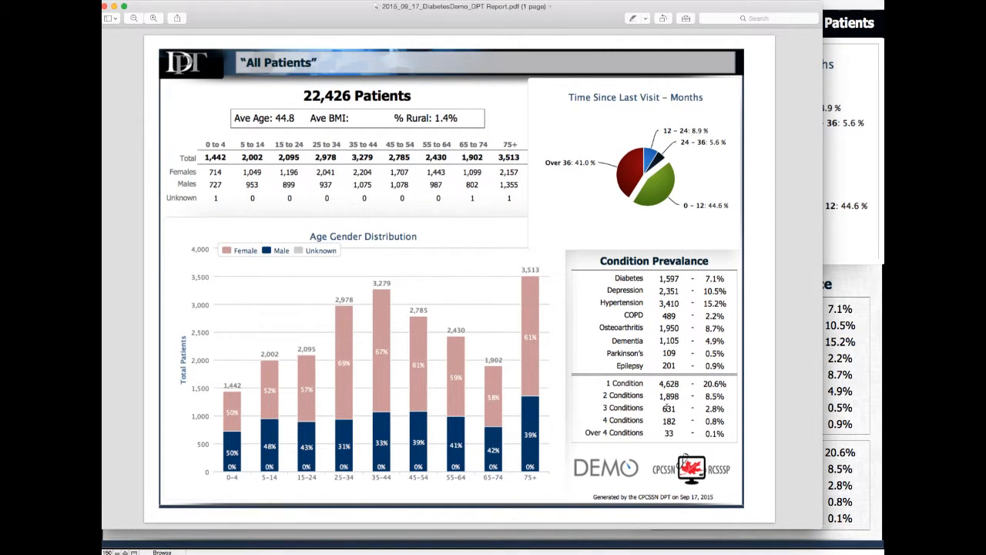
left_click(105, 7)
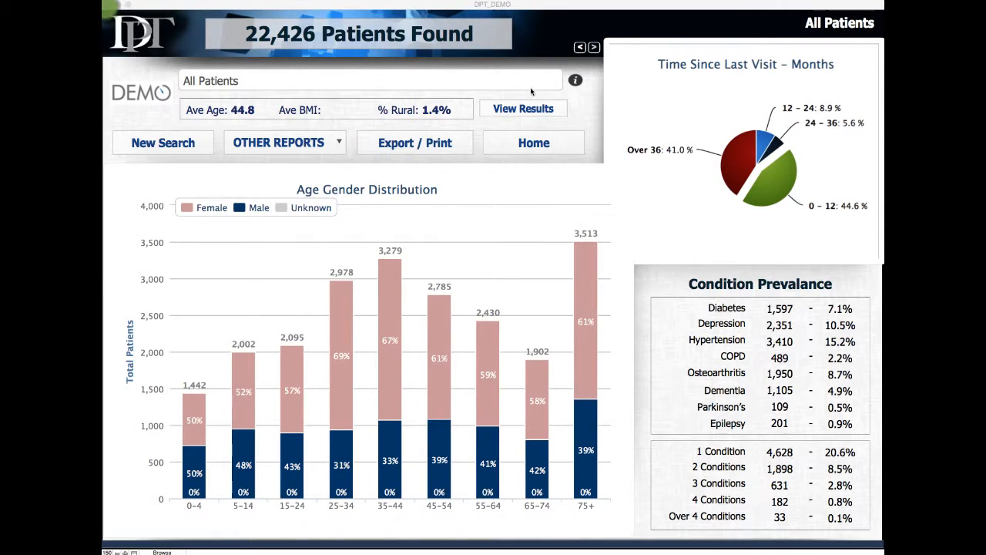
left_click(605, 127)
Run a new patient search with the Diabetes condition set to Yes, as a Find rather than an Omit search
left_click(164, 144)
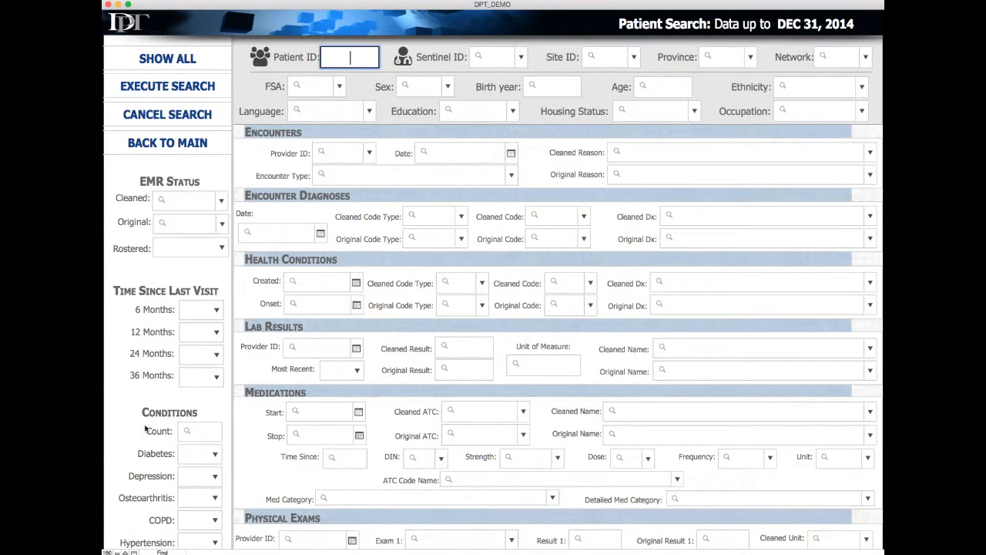
left_click(208, 453)
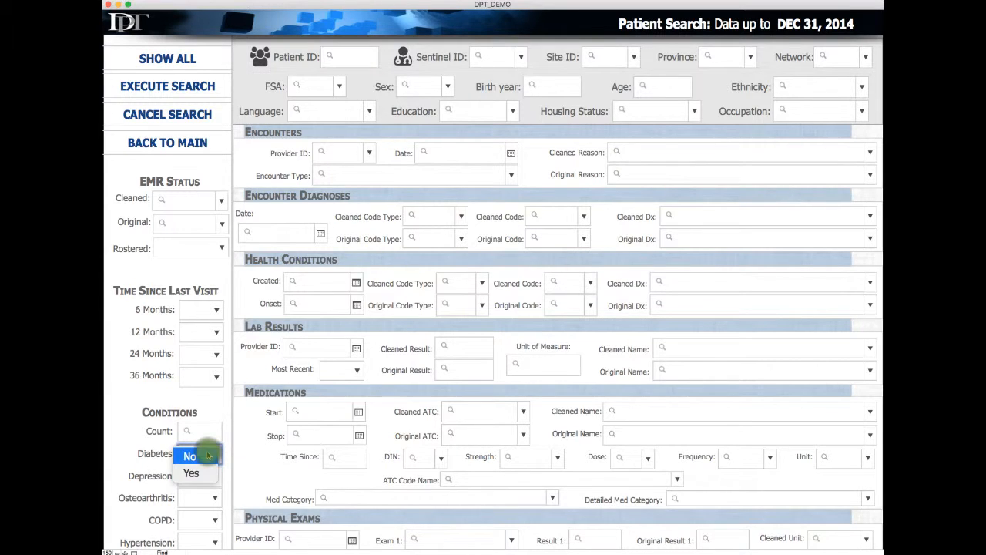
left_click(198, 467)
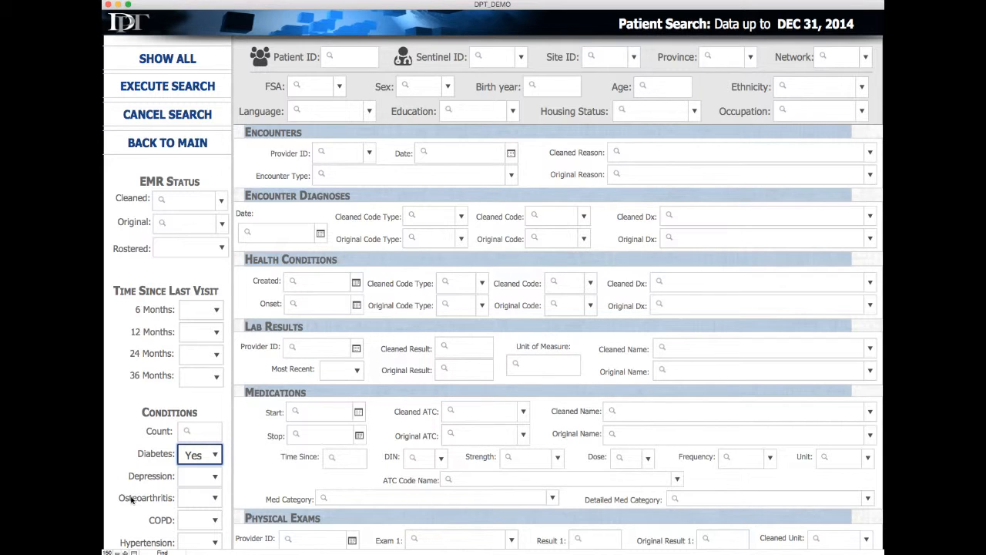
left_click(211, 84)
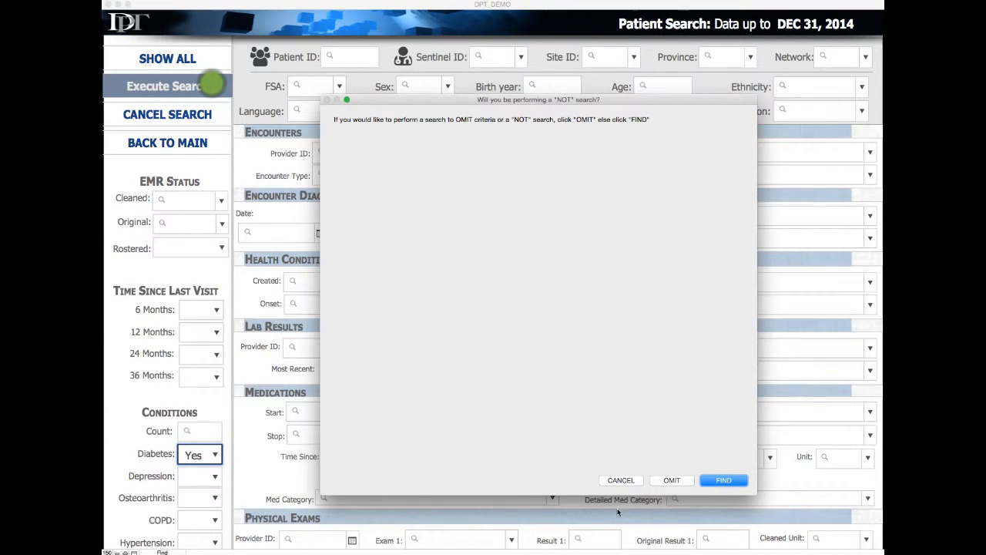
left_click(724, 480)
left_click(624, 478)
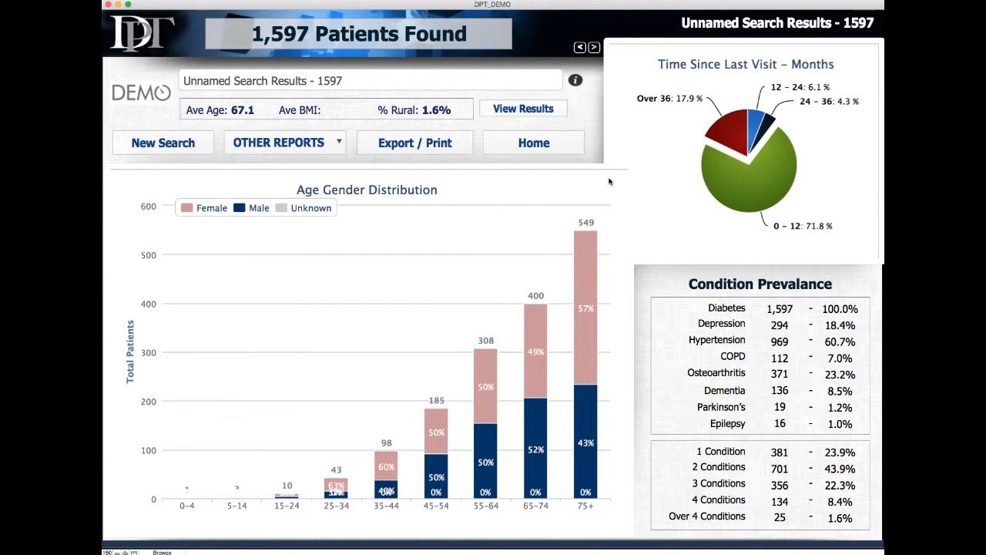
Start a PDF export of the diabetes search results and set its search name to "Pts w Diabetes"
left_click(422, 141)
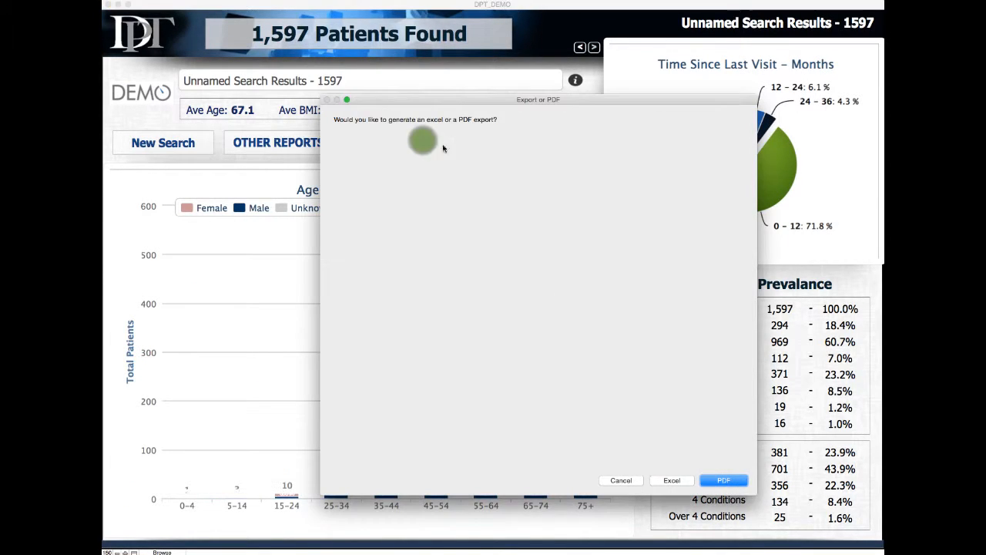
left_click(724, 481)
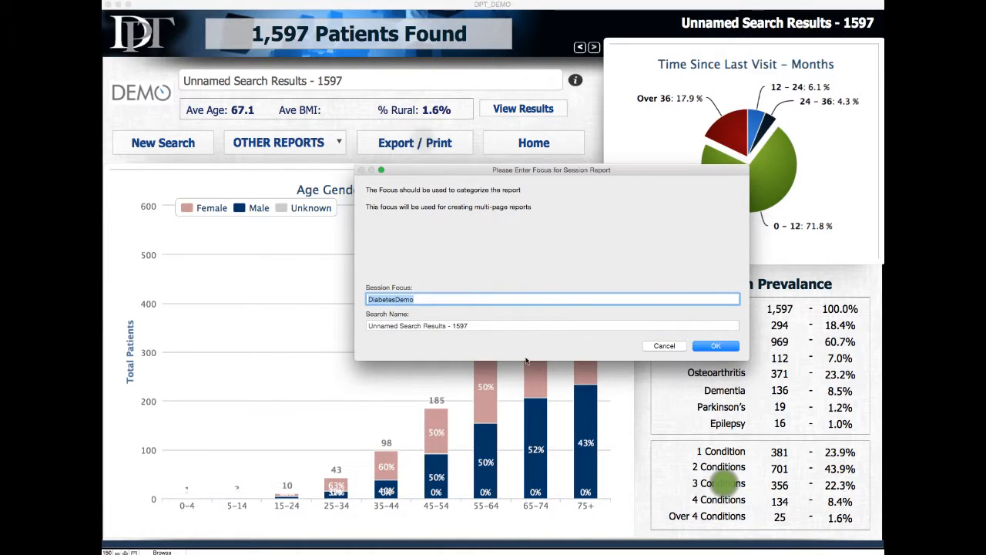
left_click(482, 324)
type("Diabet")
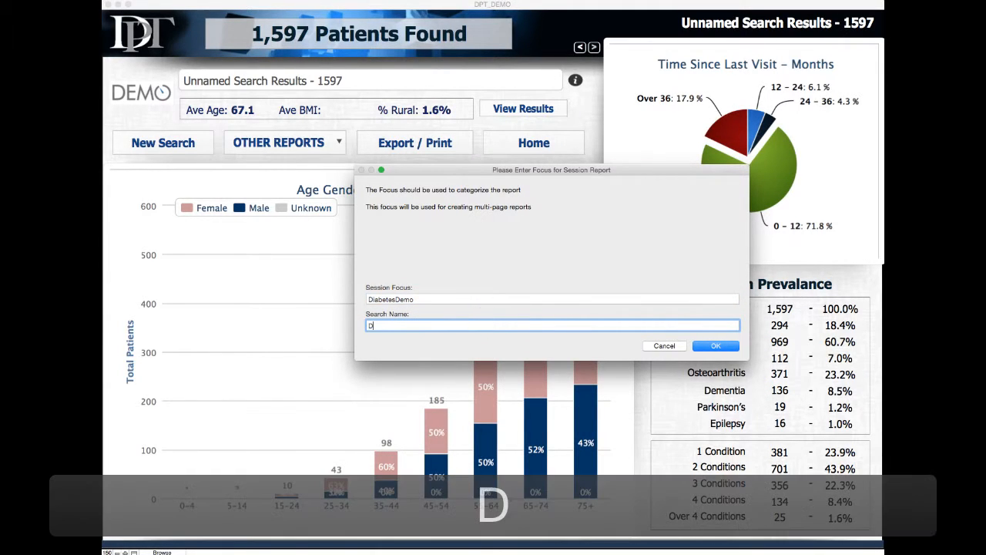
key("BackSpace")
key("BackSpace")
key("BackSpace")
key("BackSpace")
key("BackSpace")
key("BackSpace")
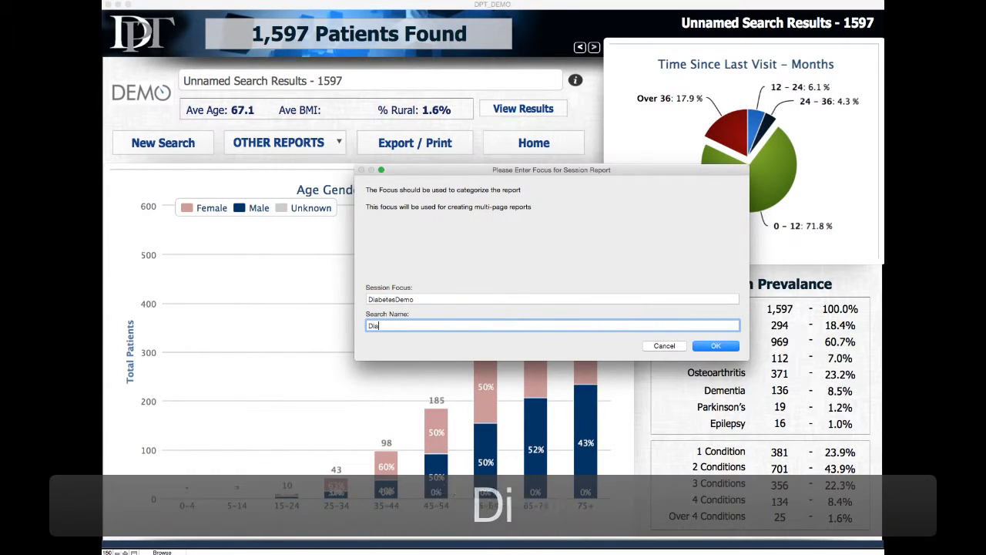
type("Pts w/ D")
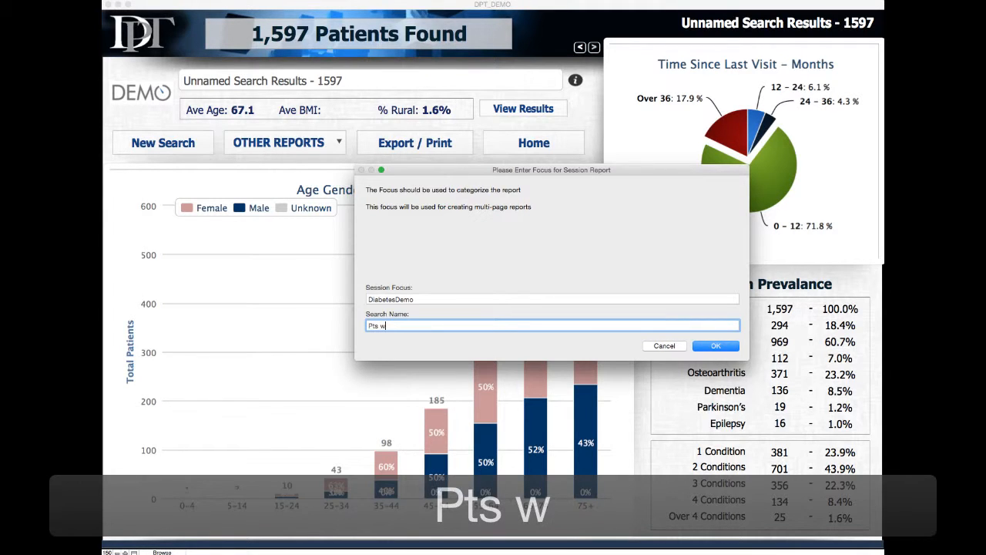
key("BackSpace")
key("BackSpace")
key("BackSpace")
type("D")
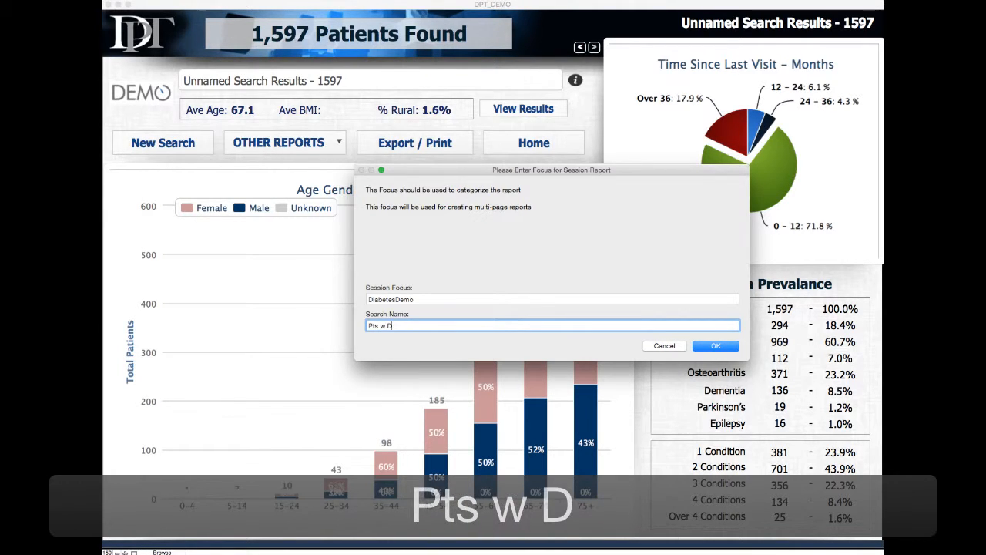
type("iabetes")
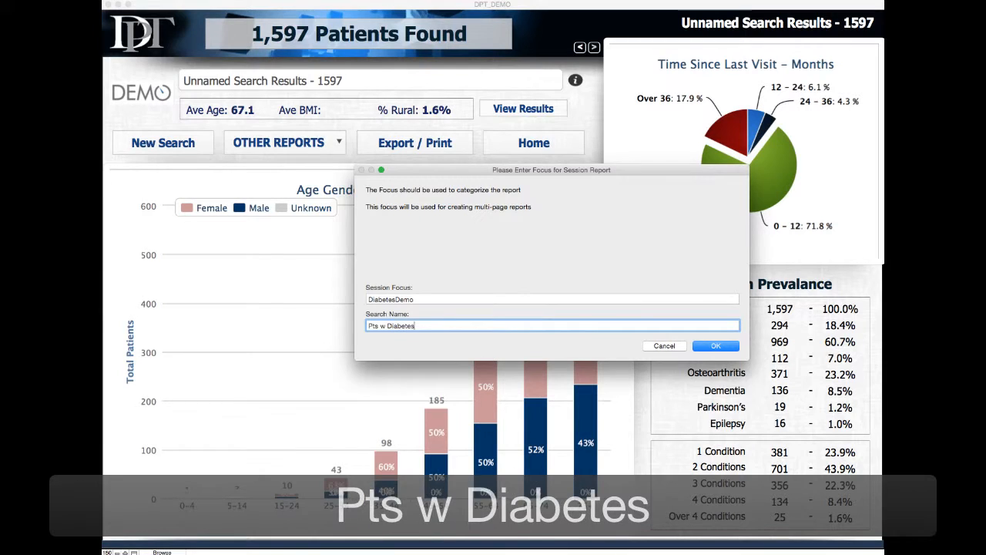
Copy the search name and add the exported page to the existing DiabetesDemo report
key("super+a")
key("super+c")
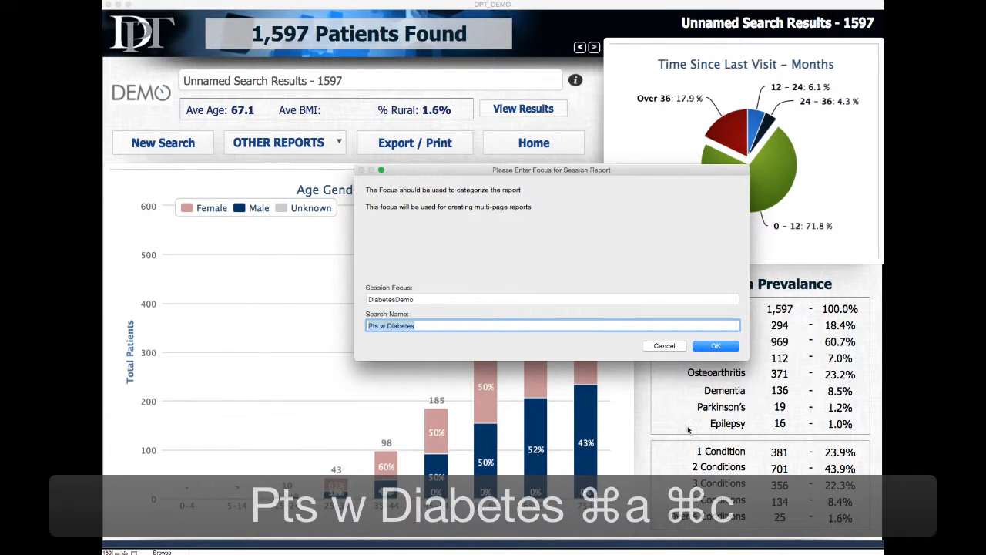
left_click(717, 345)
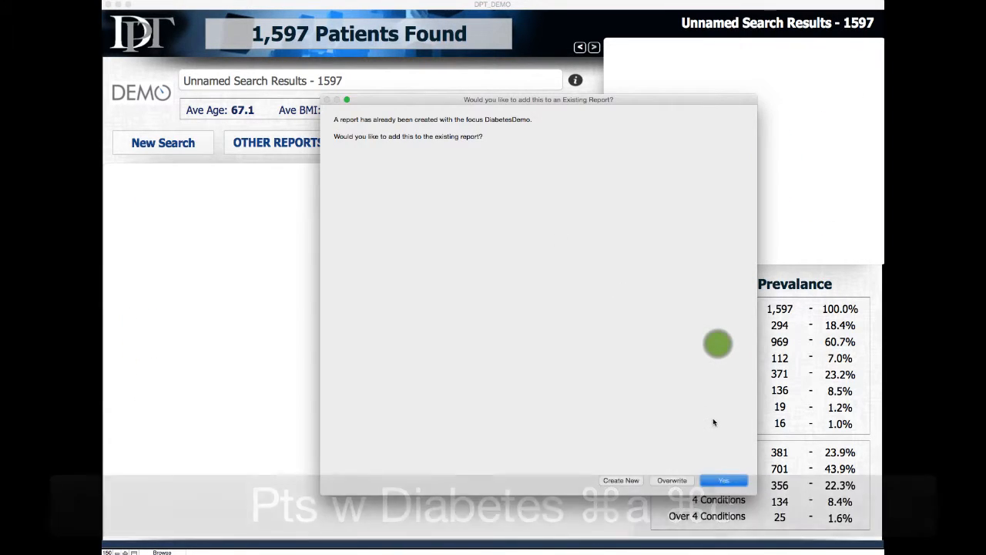
left_click(716, 476)
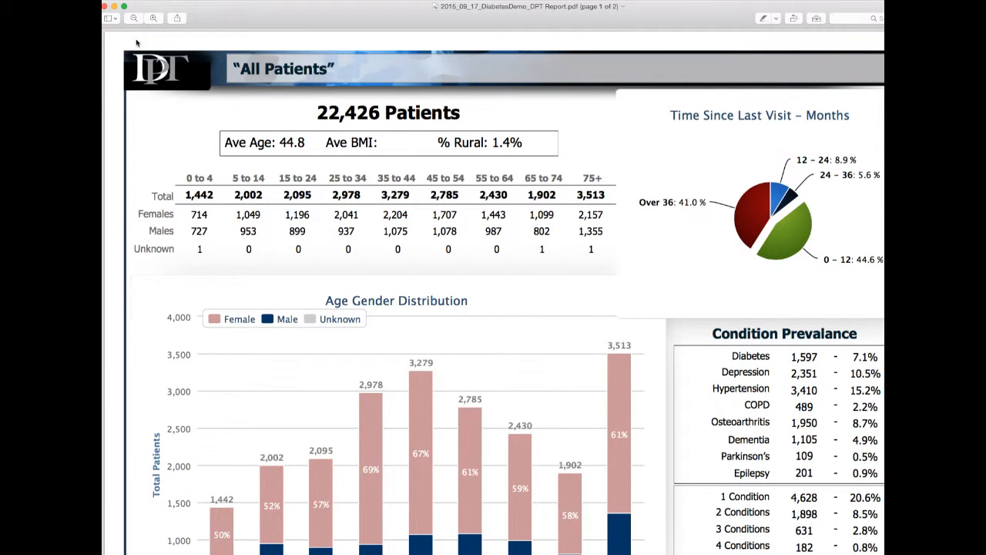
Zoom out to compare the All Patients and Pts w Diabetes pages of the PDF report, and close it
left_click(133, 18)
left_click(133, 17)
left_click(134, 18)
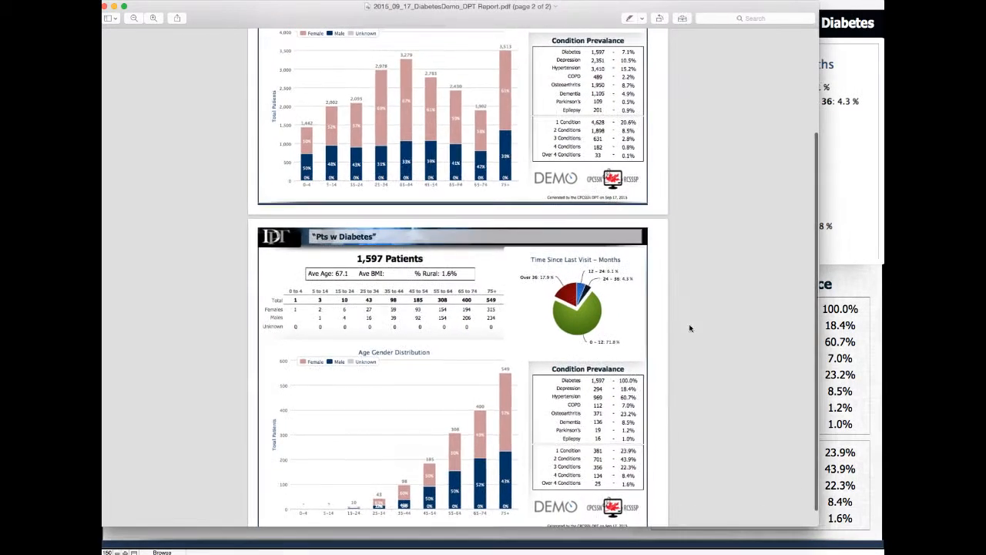
scroll(678, 278, "up", 5)
scroll(678, 278, "down", 5)
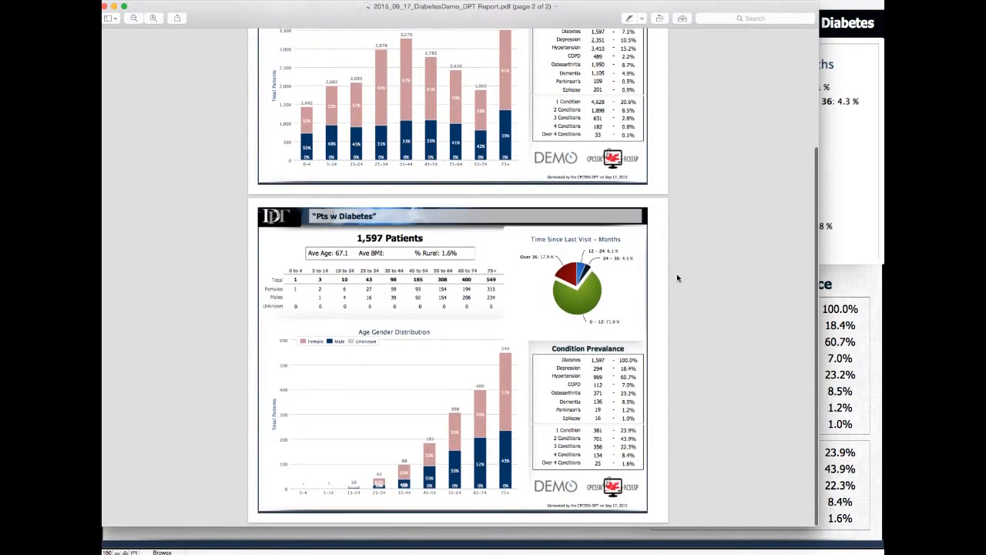
scroll(677, 278, "up", 5)
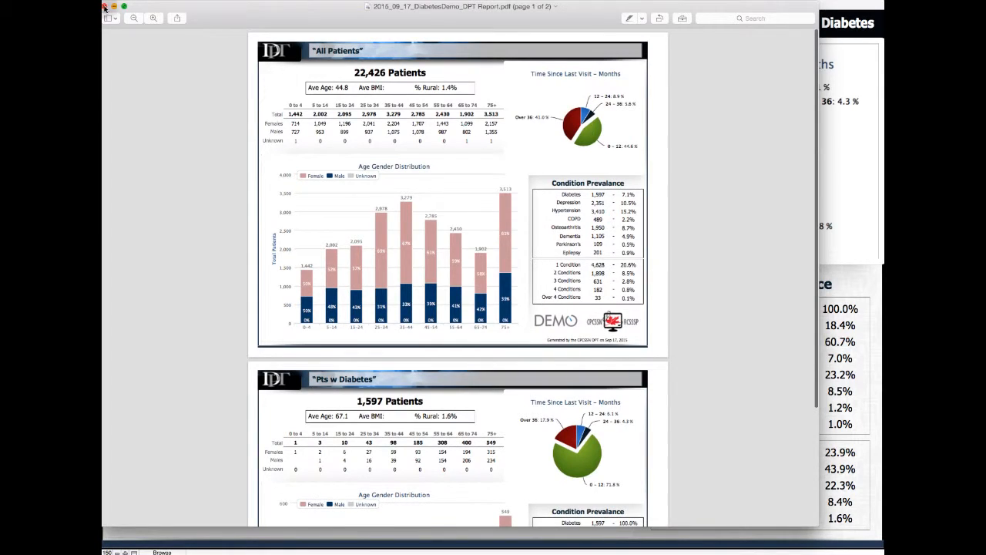
left_click(104, 7)
left_click(597, 120)
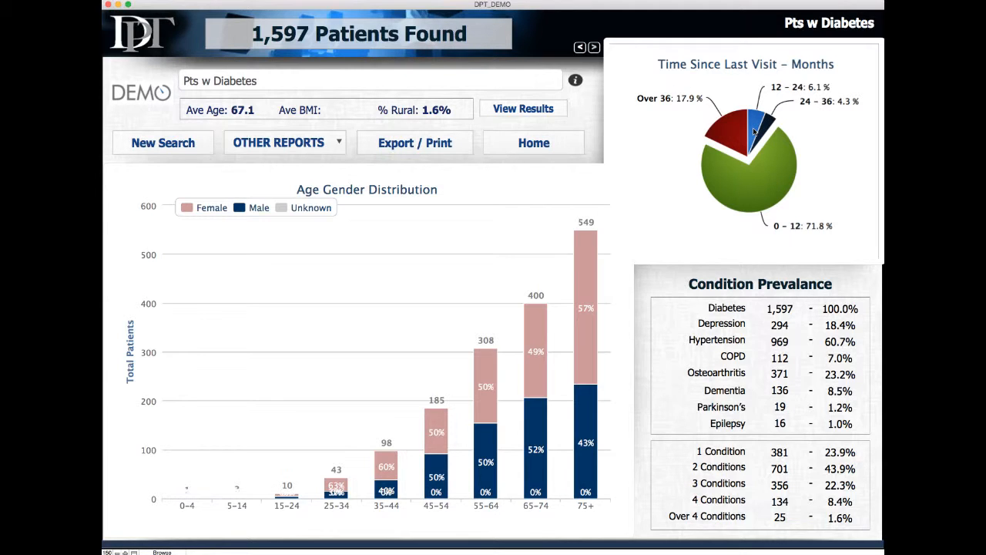
Start a new patient search with the 24 Months time-since-last-visit criterion set to Yes
left_click(153, 148)
left_click(198, 354)
left_click(198, 375)
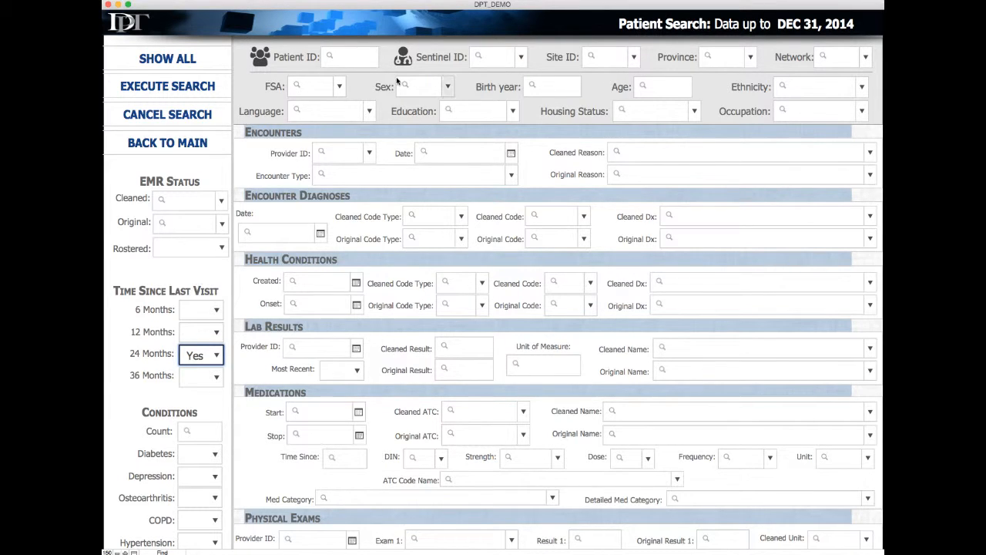
Restrict the search to ages <75 and run it as a Find search
left_click(667, 90)
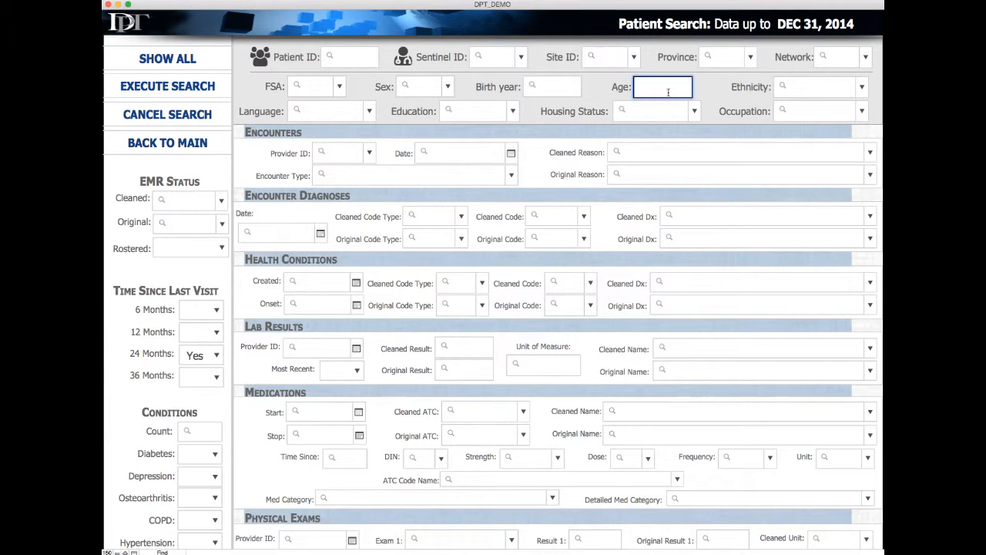
type("<")
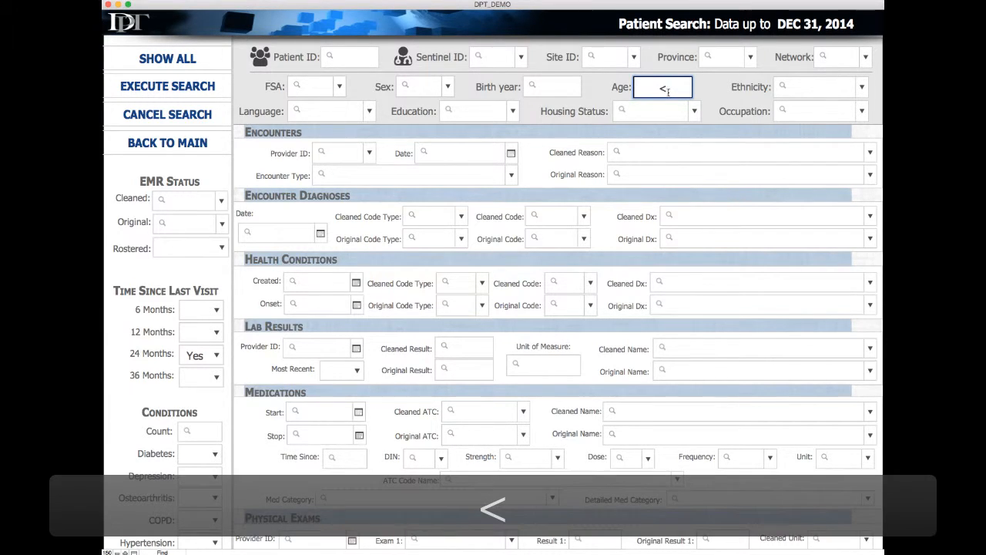
type("8")
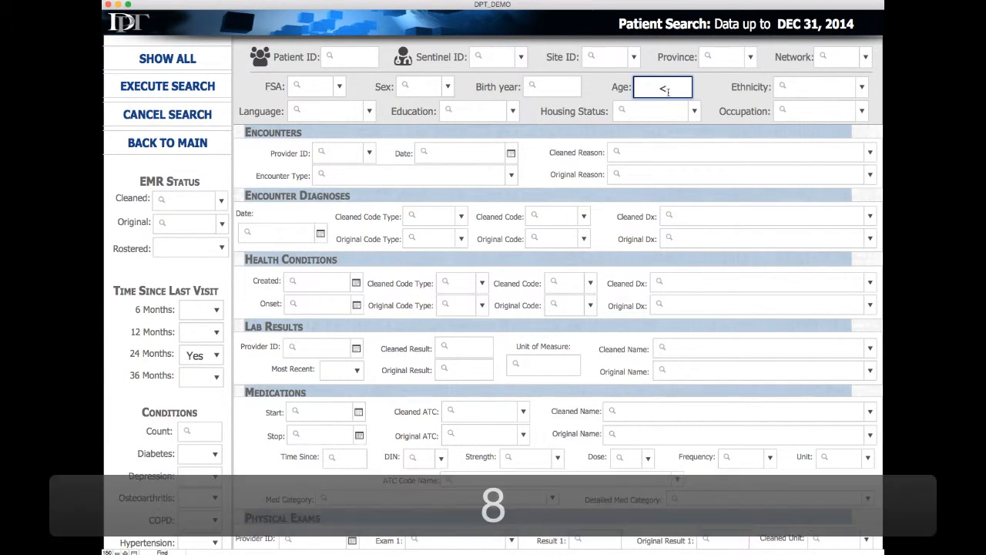
type("0")
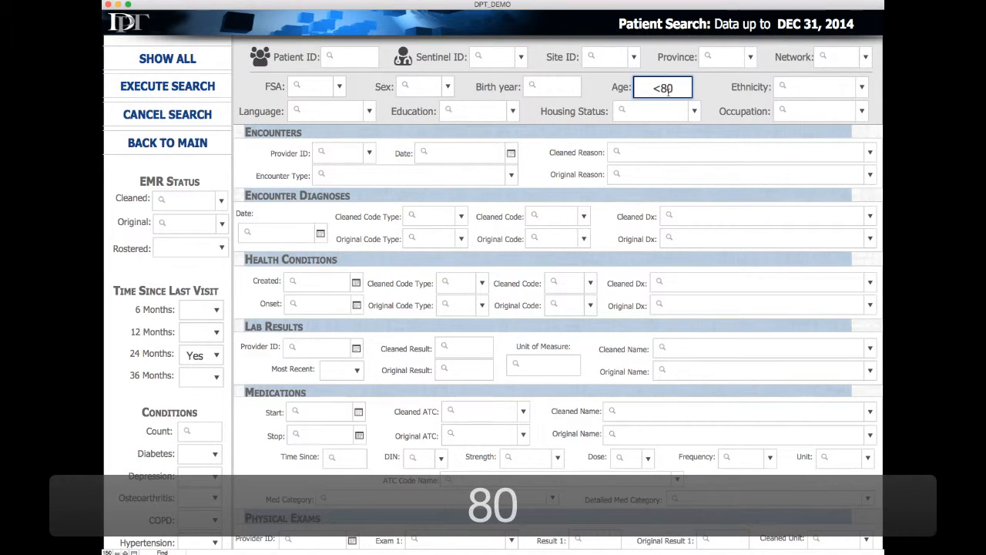
key("BackSpace")
key("BackSpace")
type("75")
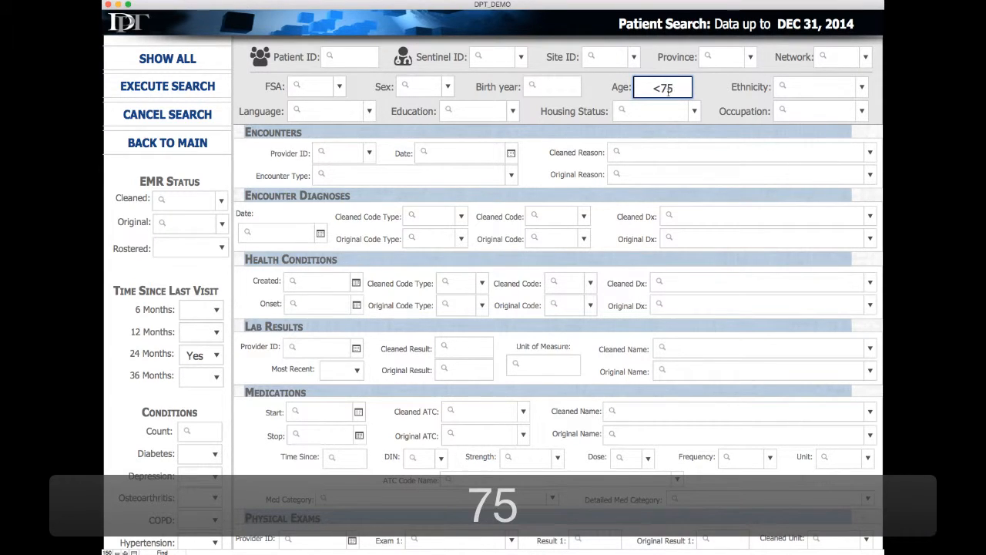
left_click(183, 87)
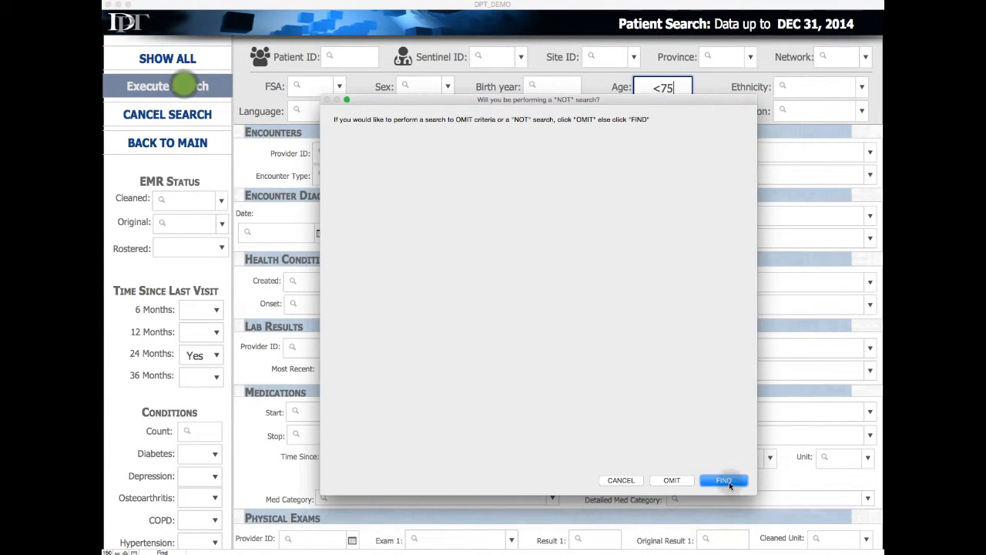
left_click(729, 481)
left_click(729, 482)
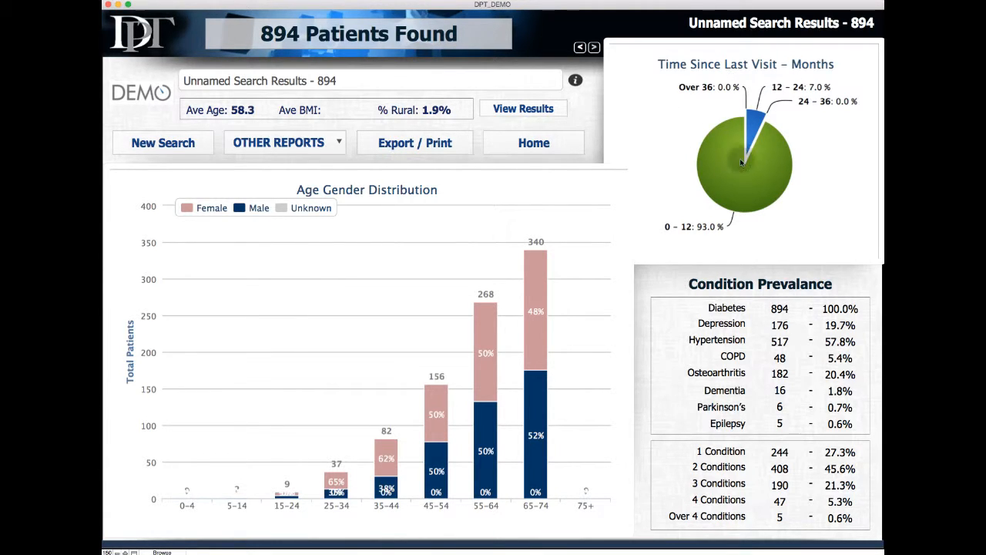
Start a PDF export of the search results and paste "Pts w Diabetes" as the search name under the DiabetesDemo focus
left_click(414, 142)
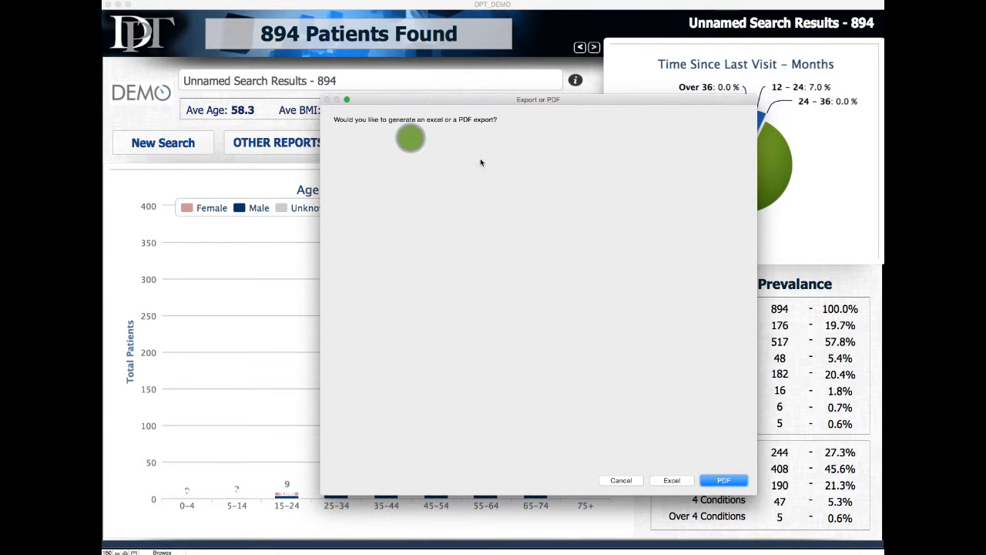
left_click(724, 479)
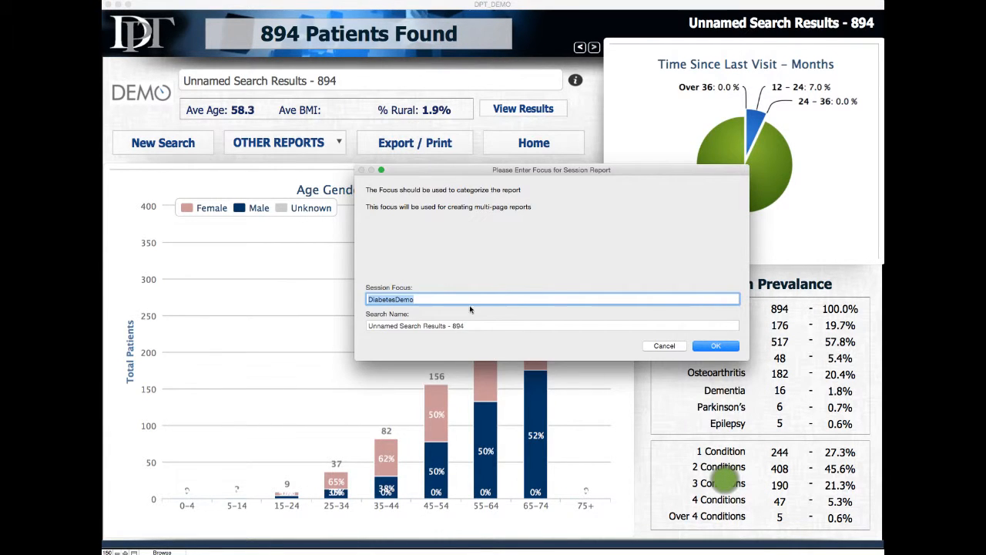
left_click(484, 326)
key("super+v")
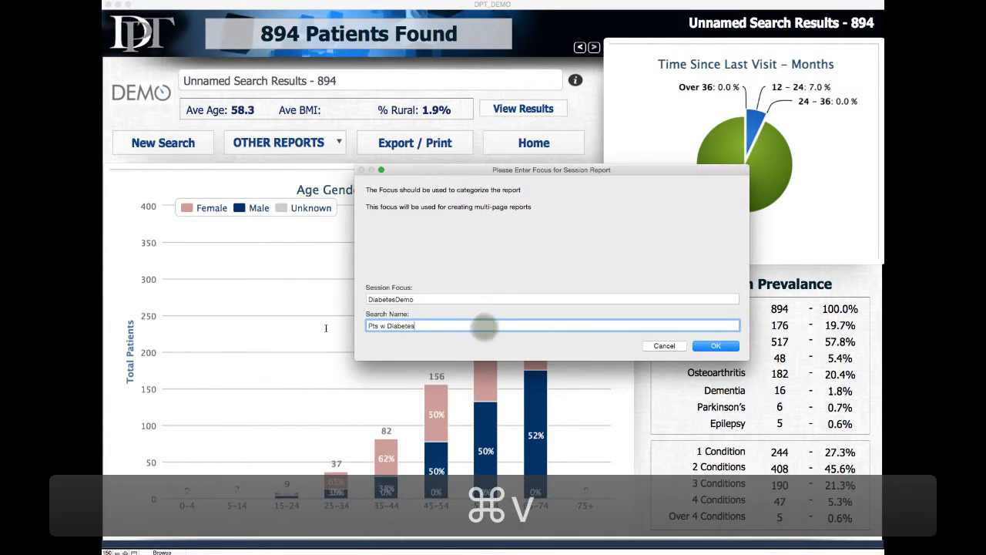
Extend the search name to read "Pts w Diabetes with visit in last 2 years and <75"
type("with visit")
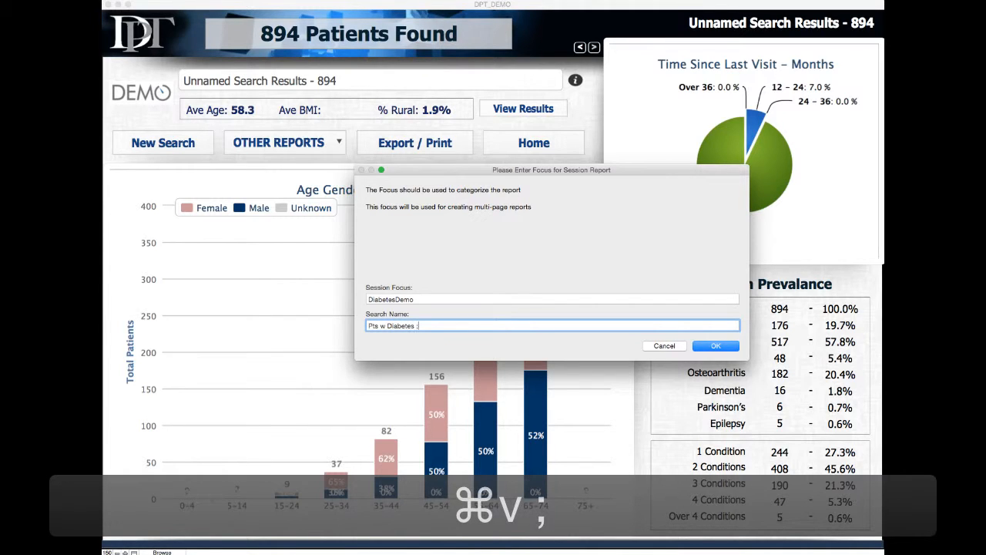
type(" in ")
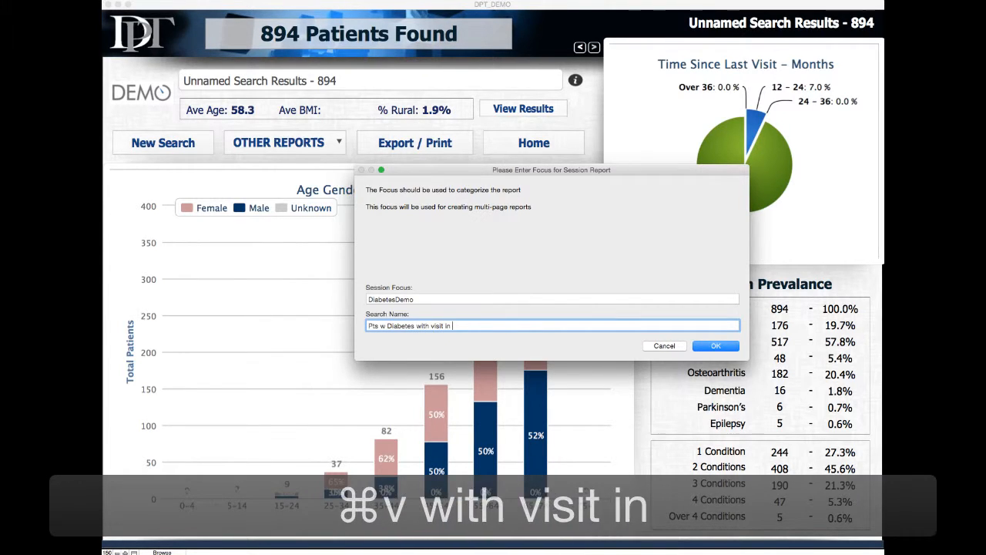
type("last 2 years and ")
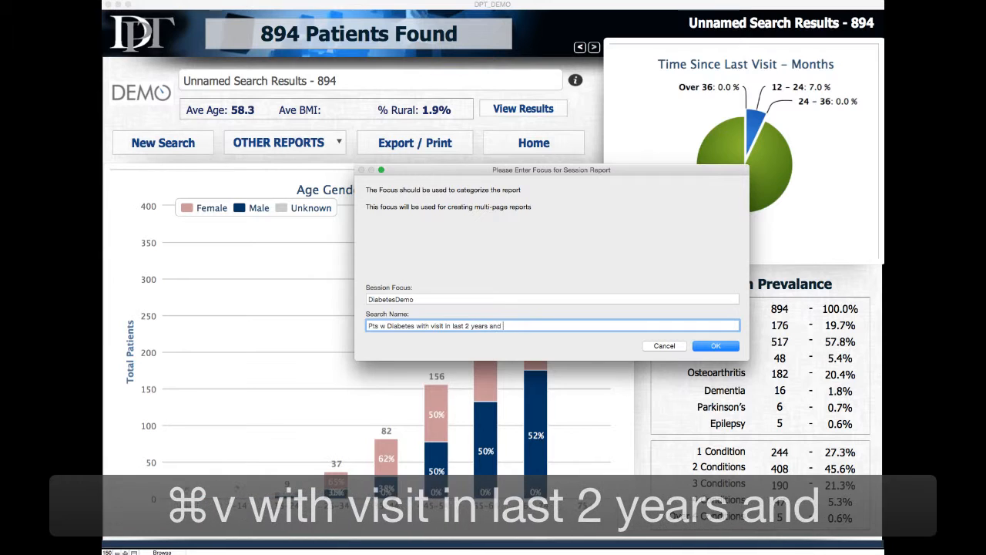
type("under the age")
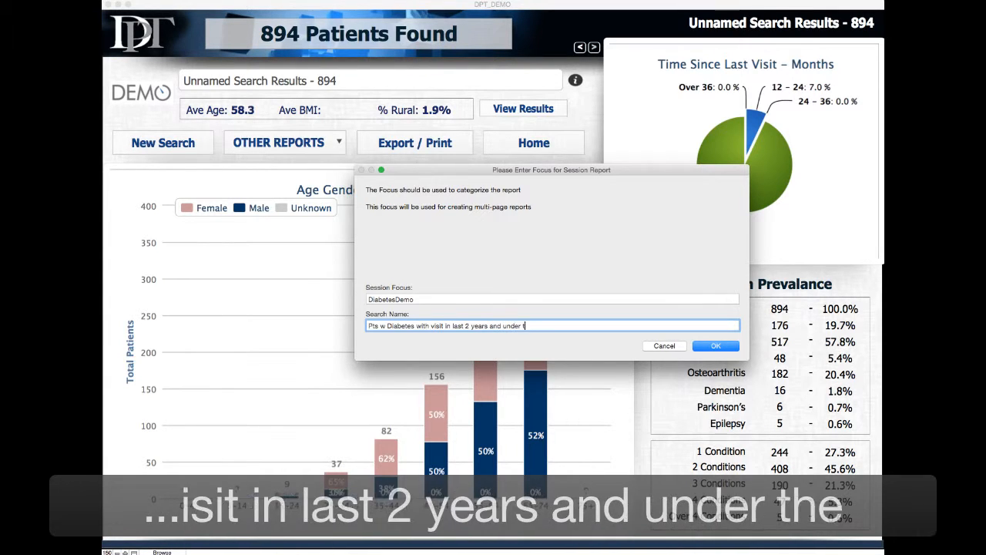
key("BackSpace")
key("BackSpace")
key("BackSpace")
key("BackSpace")
key("BackSpace")
key("BackSpace")
key("BackSpace")
type(">")
key("BackSpace")
key("BackSpace")
key("BackSpace")
key("BackSpace")
key("BackSpace")
key("BackSpace")
key("BackSpace")
type(">75")
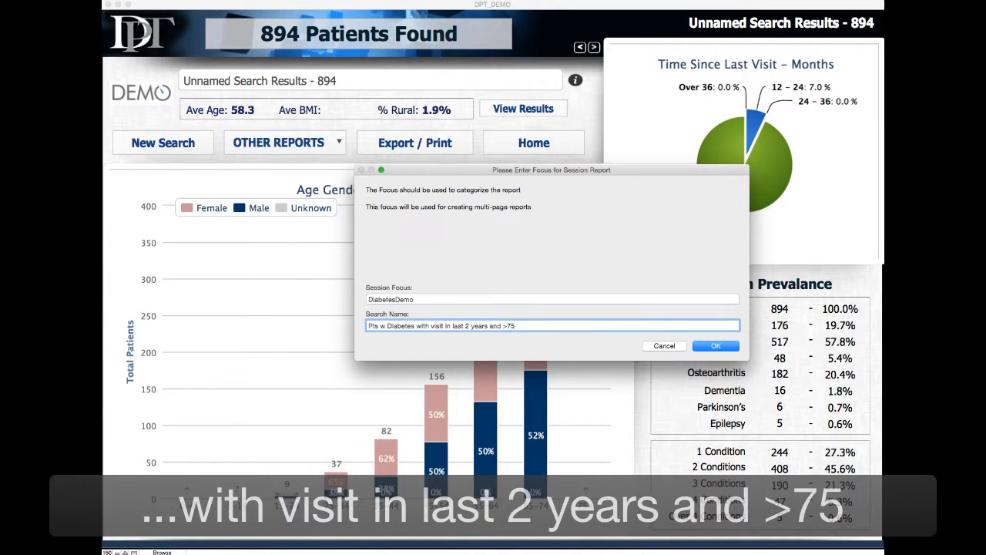
key("BackSpace")
key("BackSpace")
key("BackSpace")
type("<")
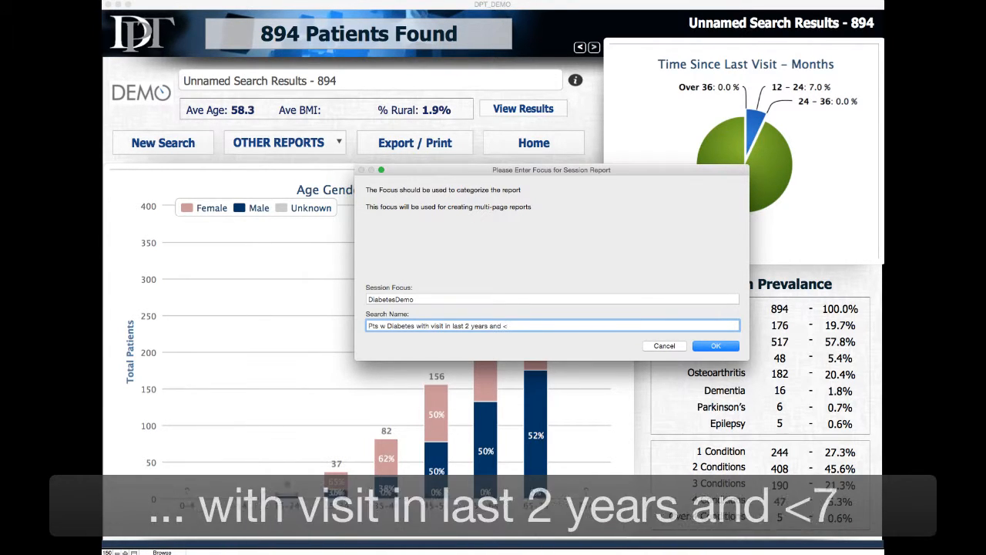
type("75")
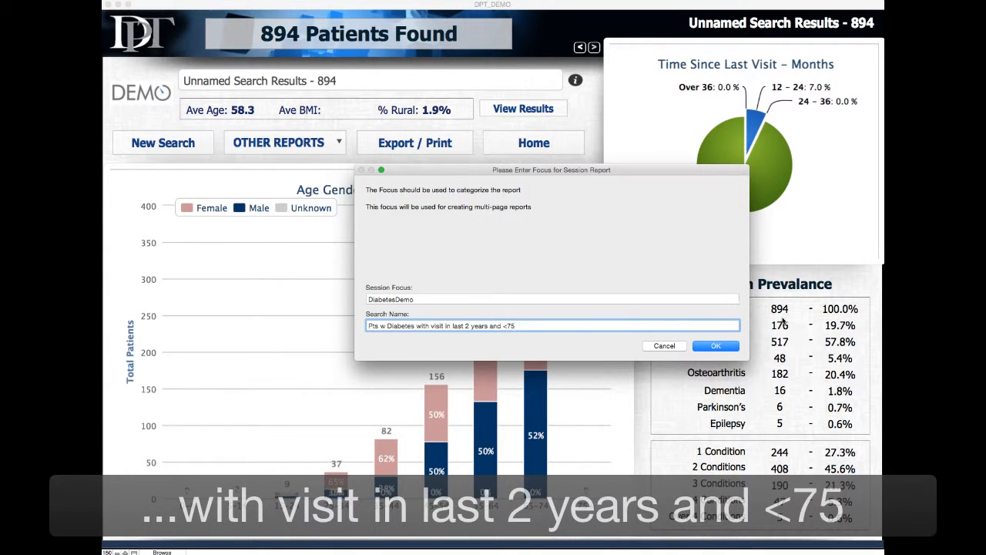
Add the exported page to the existing DiabetesDemo report and close the resulting PDF
left_click(715, 345)
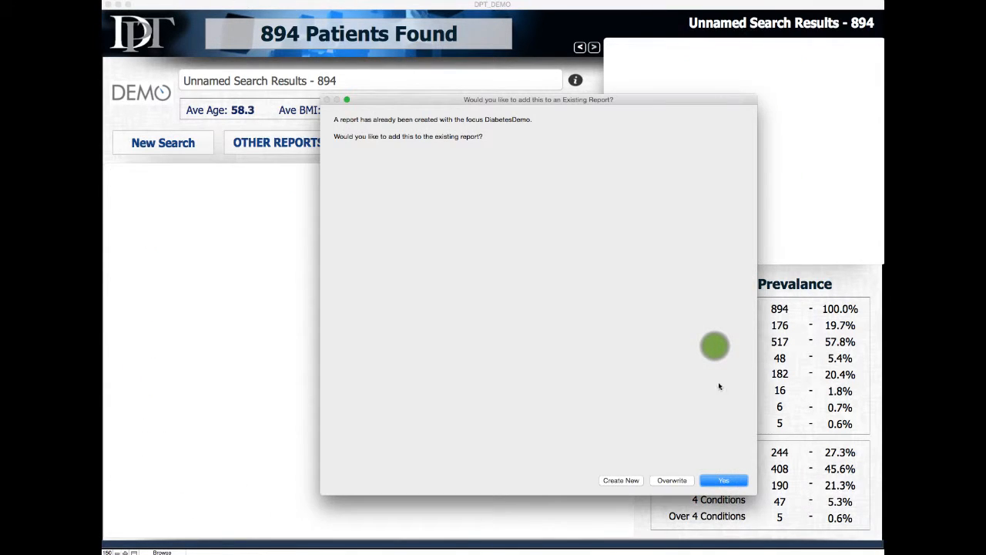
key("Return")
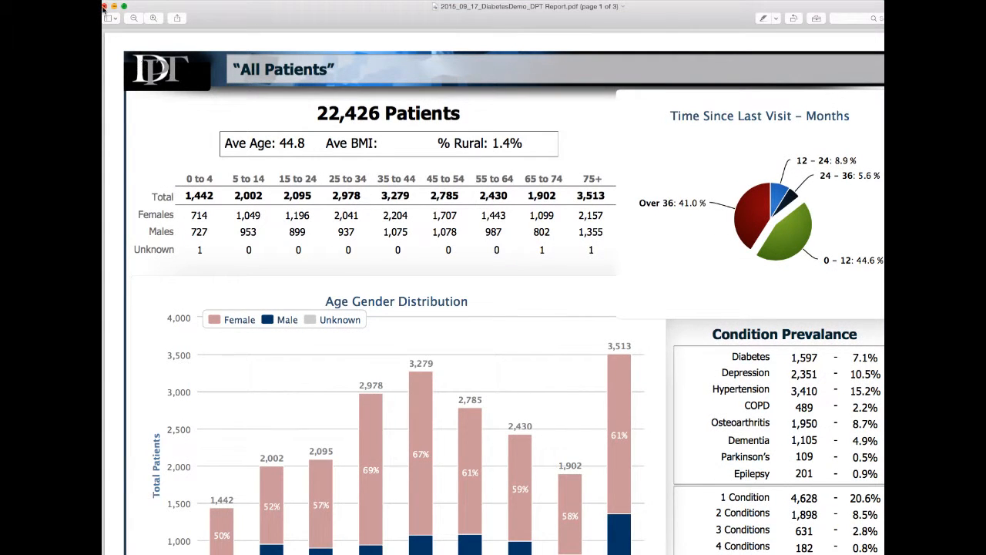
left_click(104, 6)
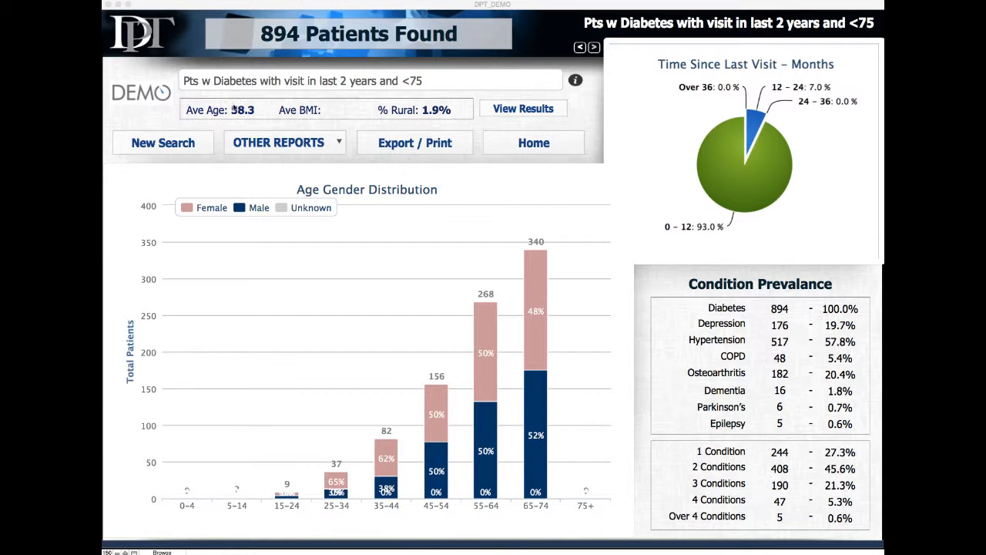
Start a new patient search with the lab result's cleaned name set to HBA1C and Most Recent set to Yes
left_click(145, 141)
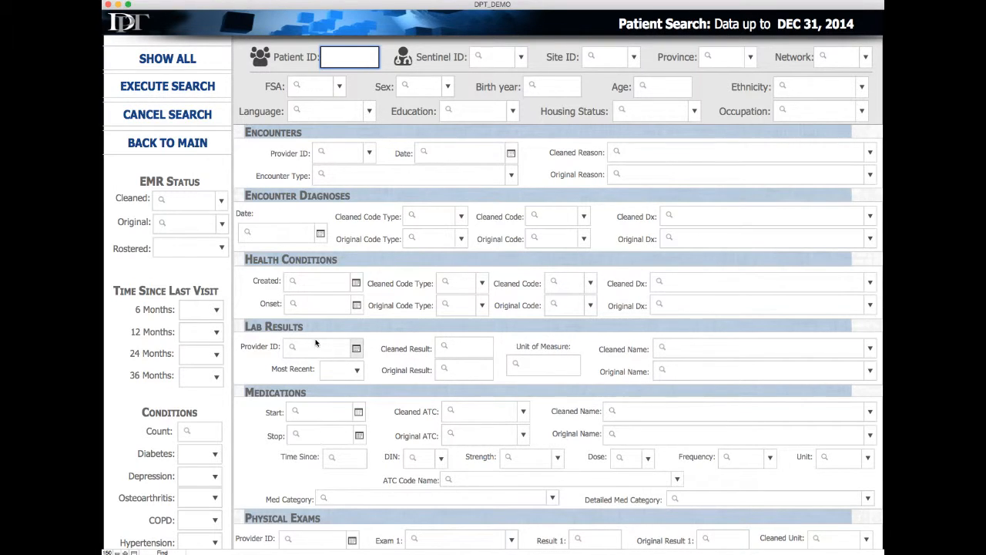
left_click(868, 350)
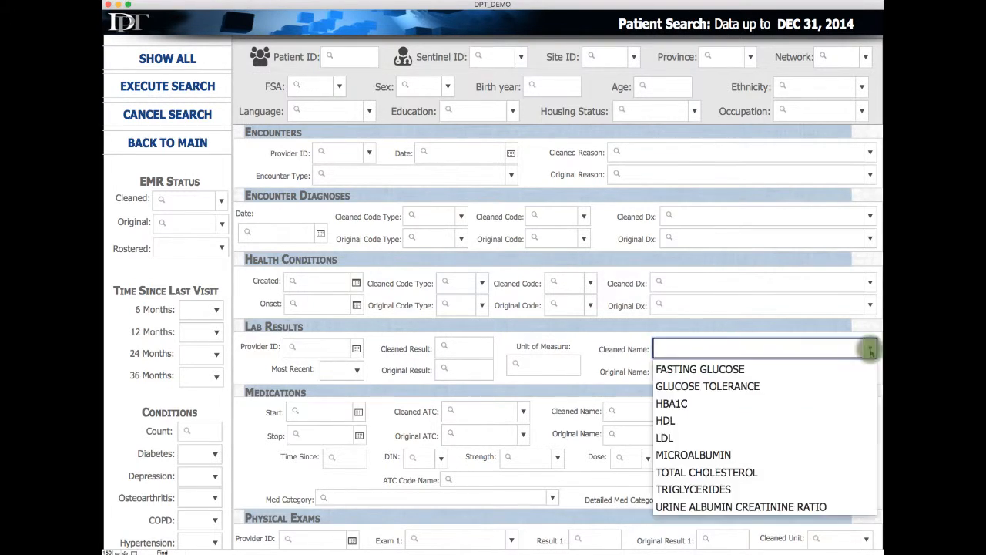
left_click(691, 399)
left_click(343, 369)
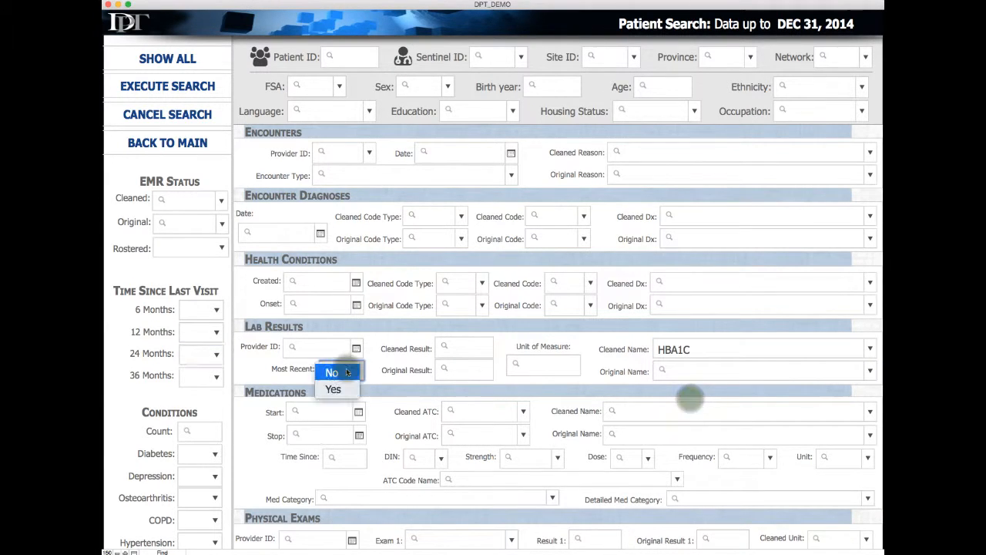
left_click(343, 389)
Set the lab's cleaned result criterion to >=7 and run it as a Find search
left_click(465, 350)
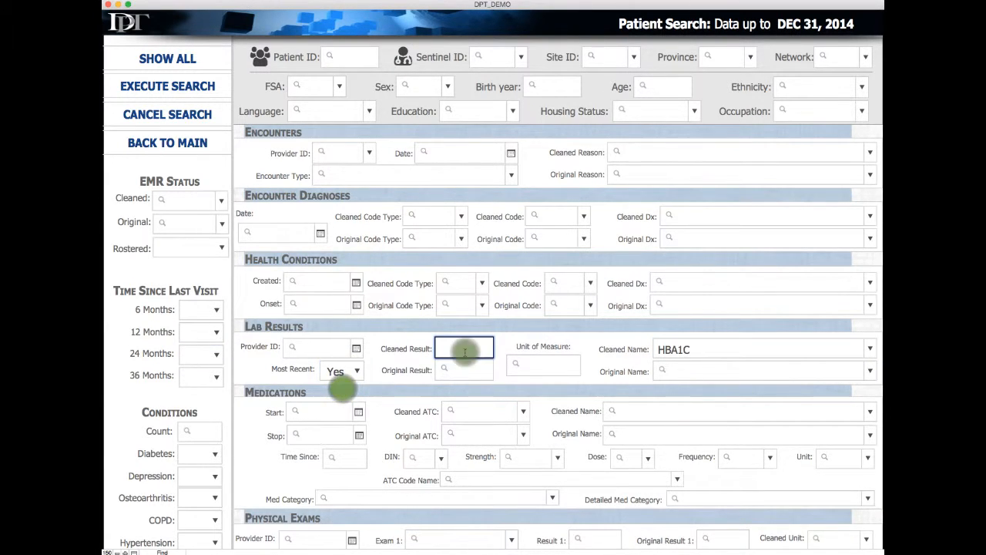
type(">")
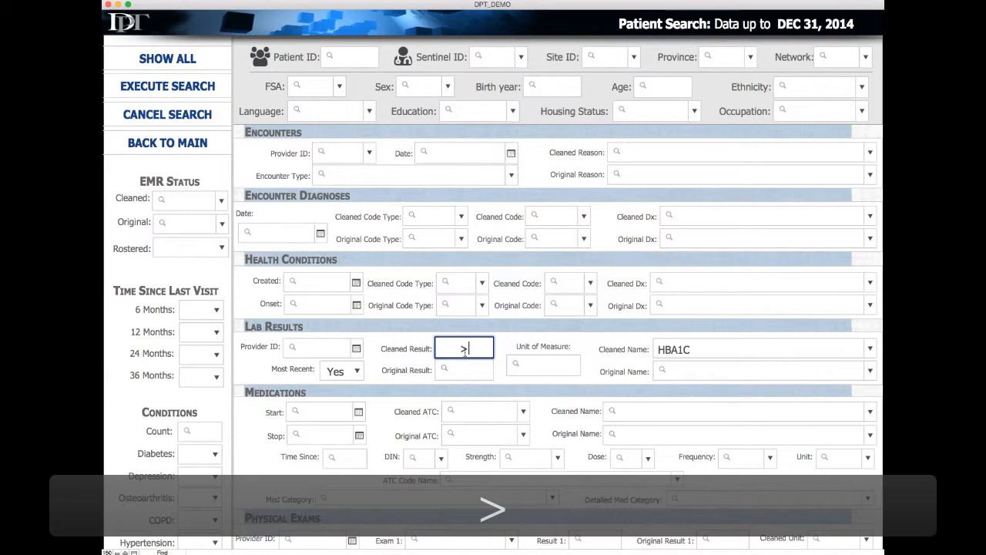
type("=7")
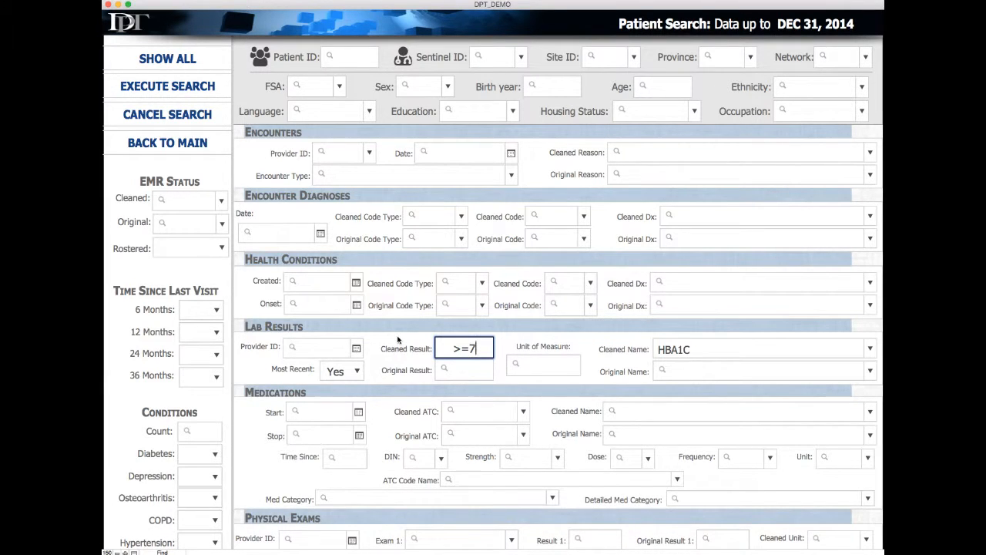
left_click(207, 91)
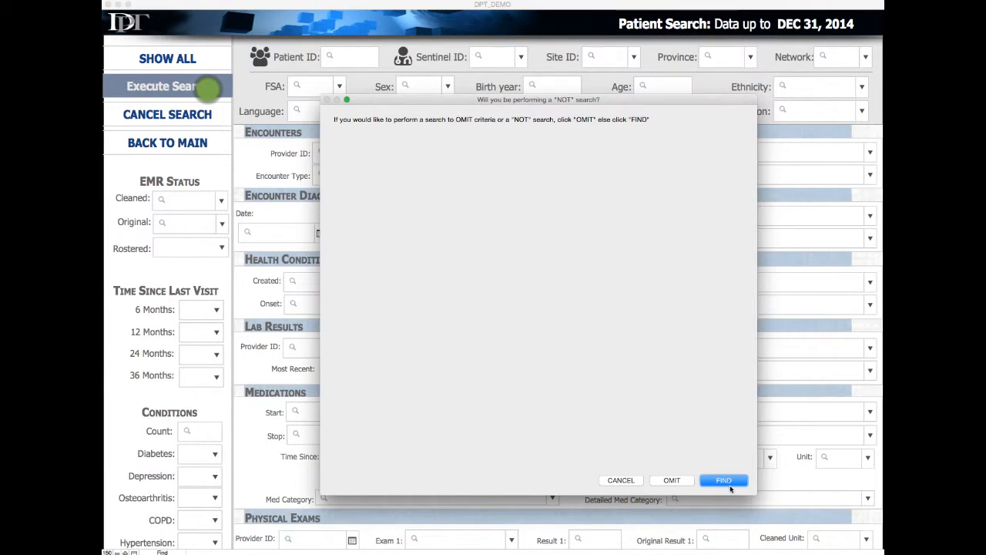
left_click(725, 481)
left_click(725, 477)
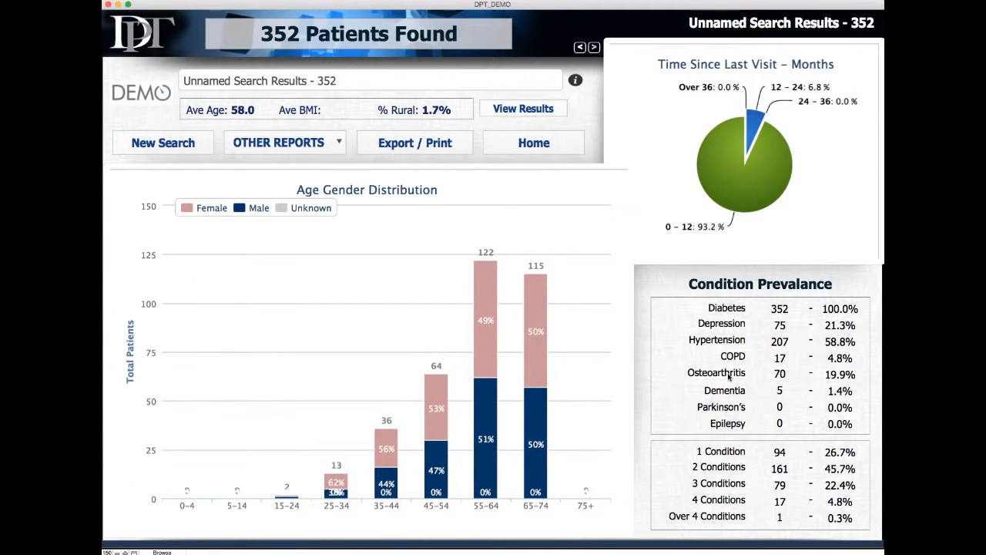
Start a PDF export of the HBA1C search results under the DiabetesDemo focus, with "Pts w Diabetes" as the search name
left_click(453, 146)
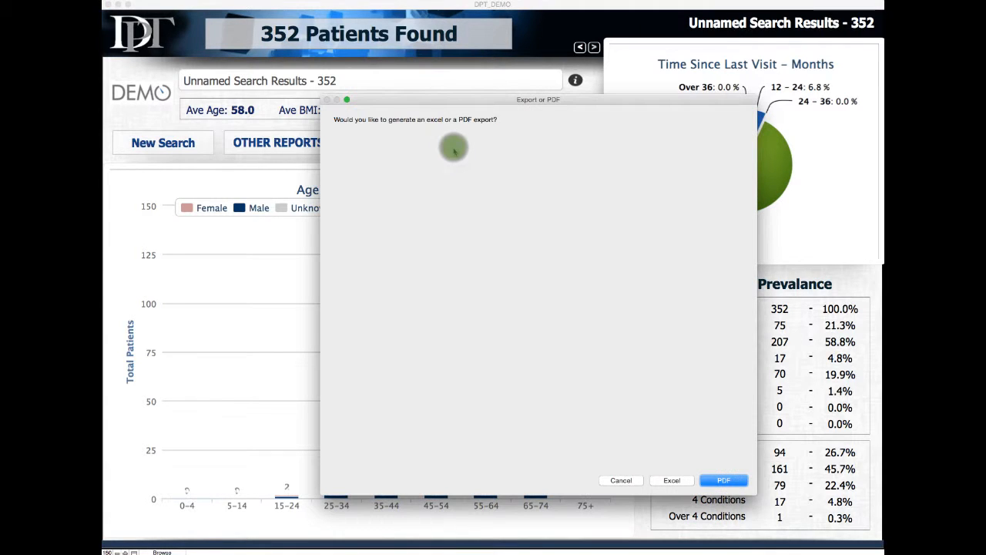
left_click(715, 481)
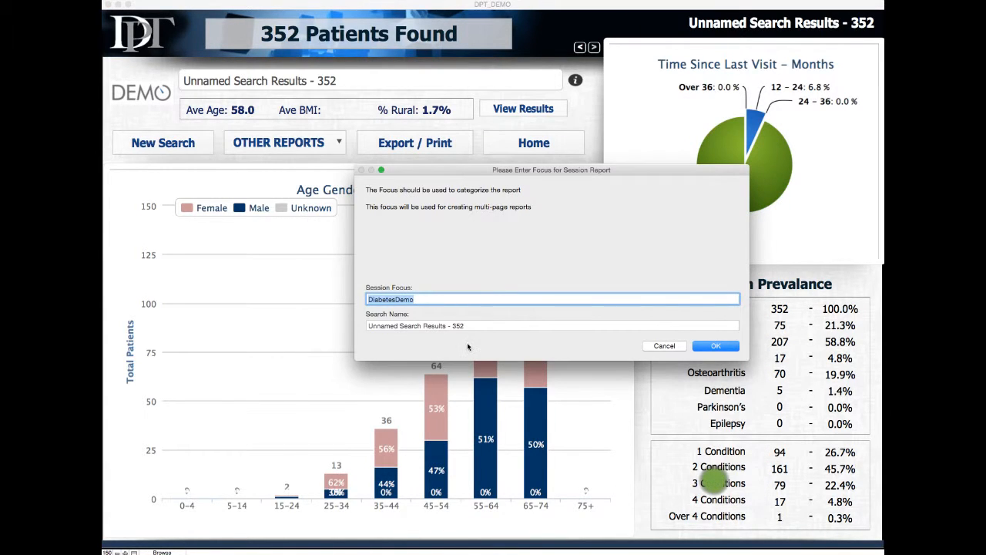
left_click(472, 324)
type("Pts w Diabetes")
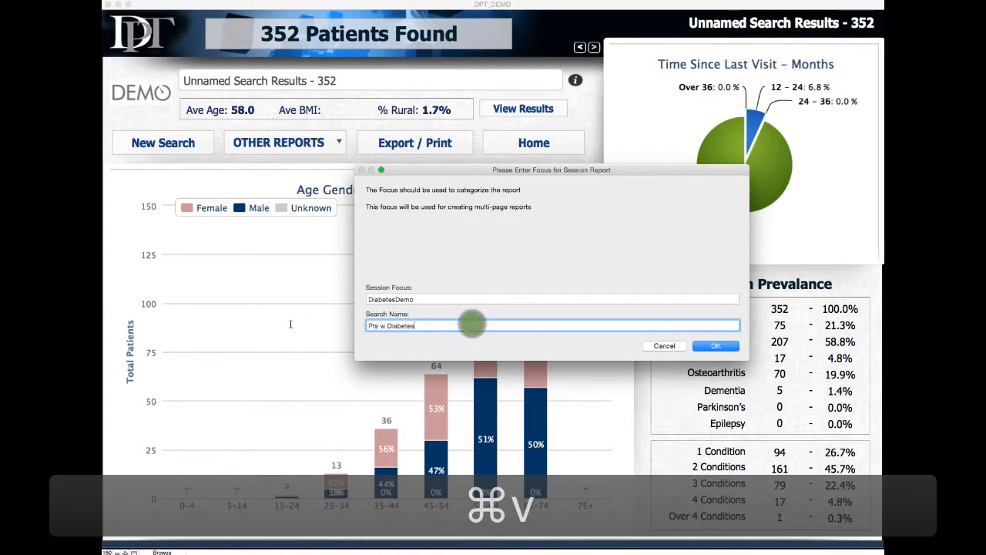
Extend the search name with "with most recent A1c >=7"
type("with m")
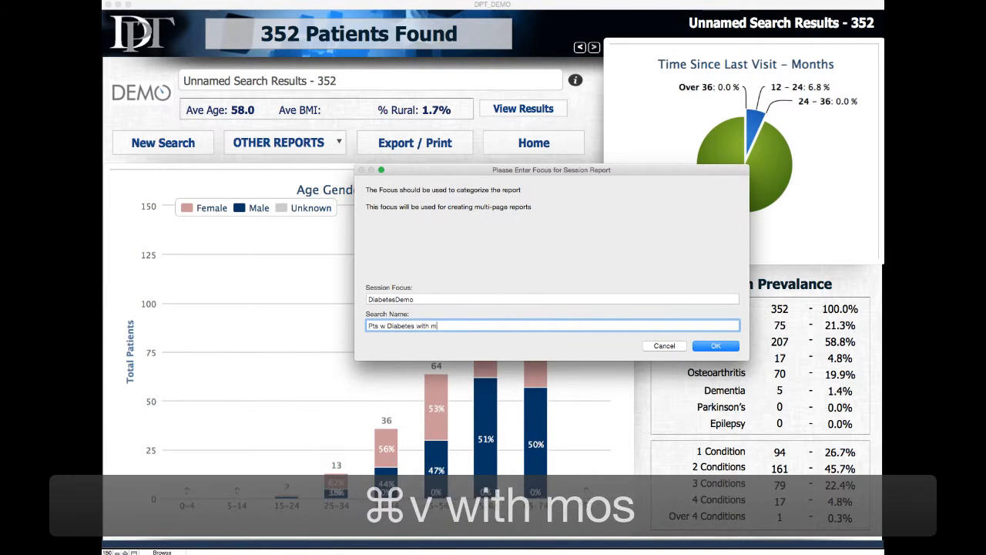
type("ost recent A")
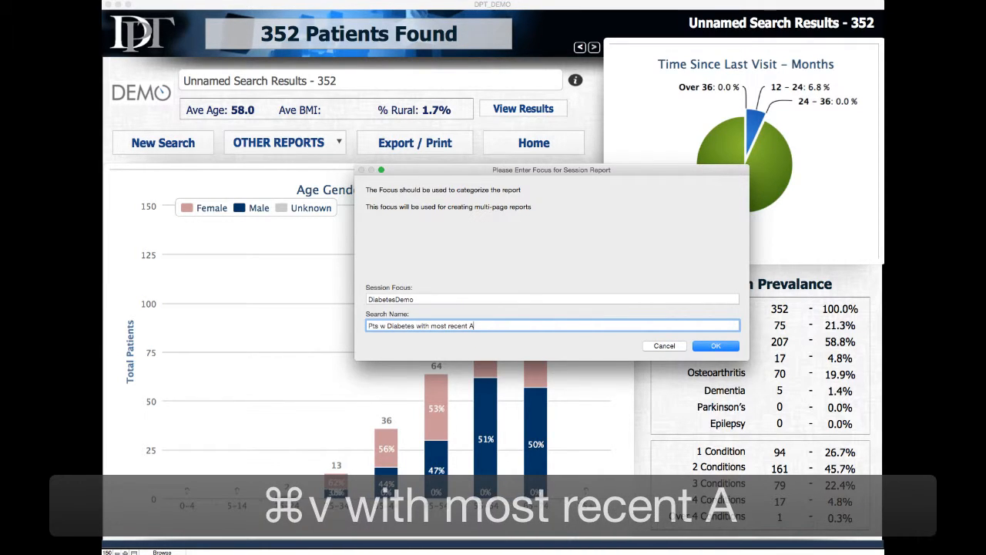
type("1c >=")
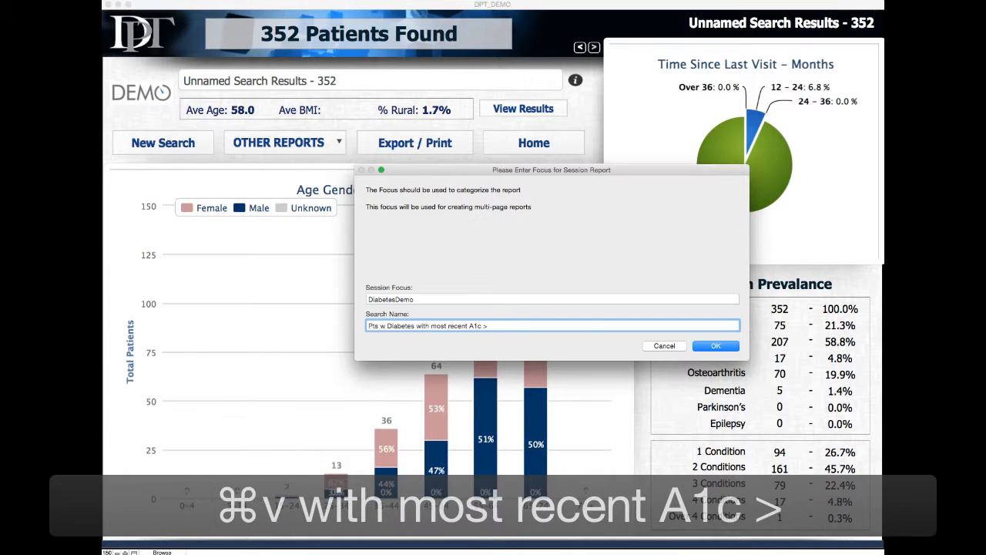
type("8")
key("BackSpace")
type("7")
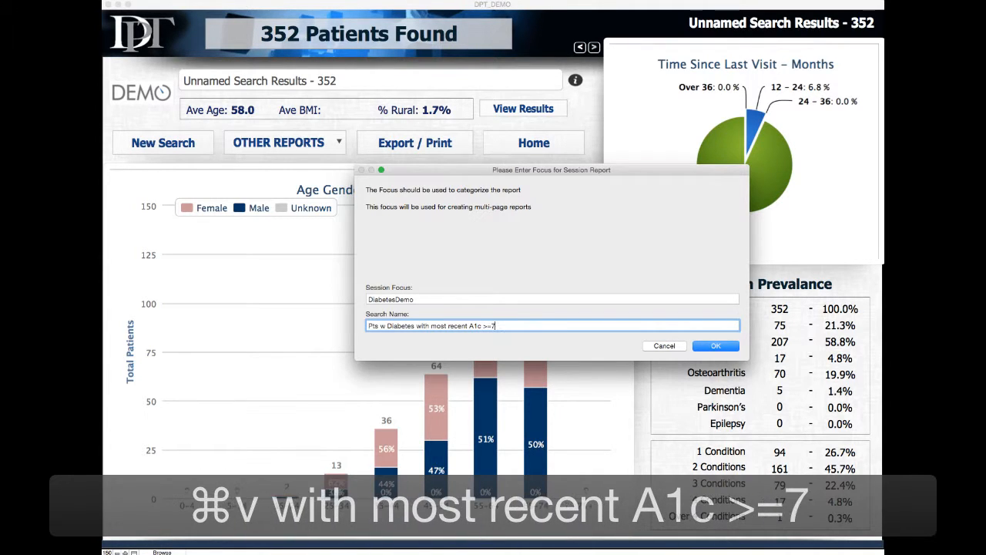
Extend the search name with "with visit in last 2 yrs"
type(" aAN")
key("BackSpace")
key("BackSpace")
key("BackSpace")
type("AND vis")
key("BackSpace")
key("BackSpace")
key("BackSpace")
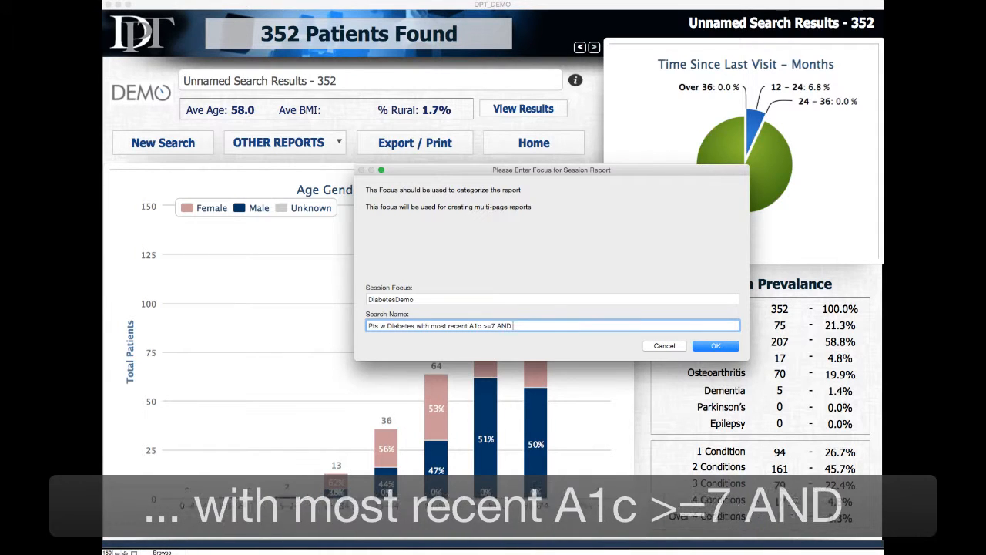
type("isint in")
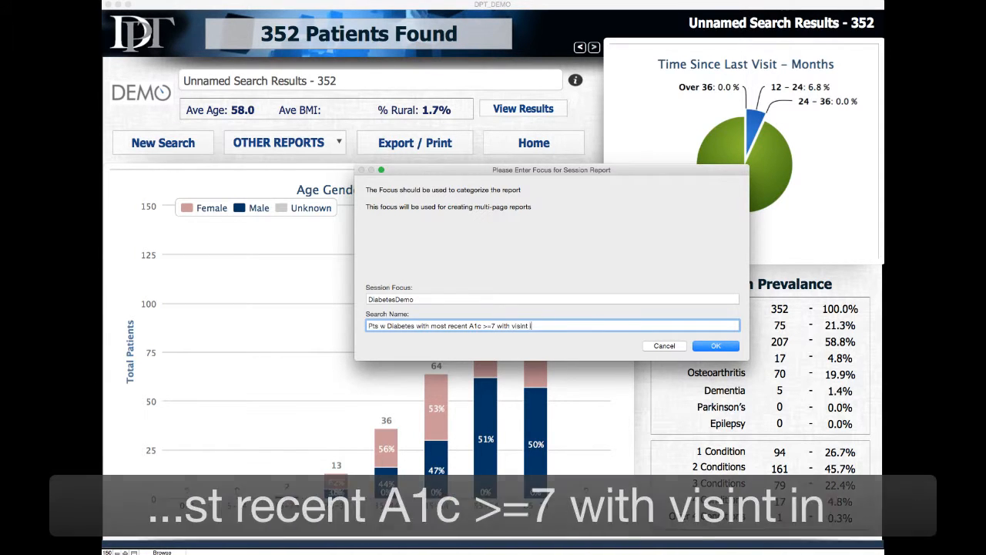
type("in l")
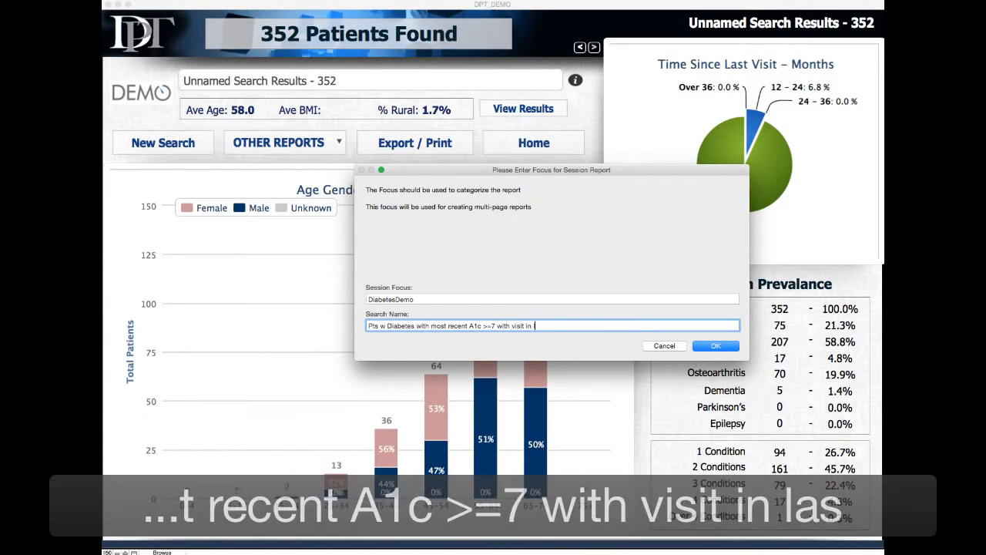
type("ast 2")
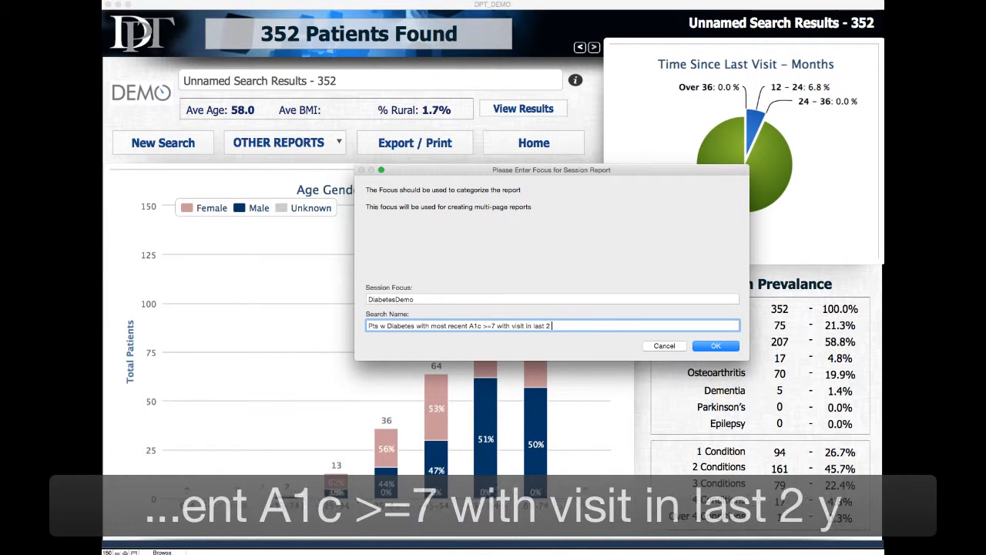
type(" yrs ")
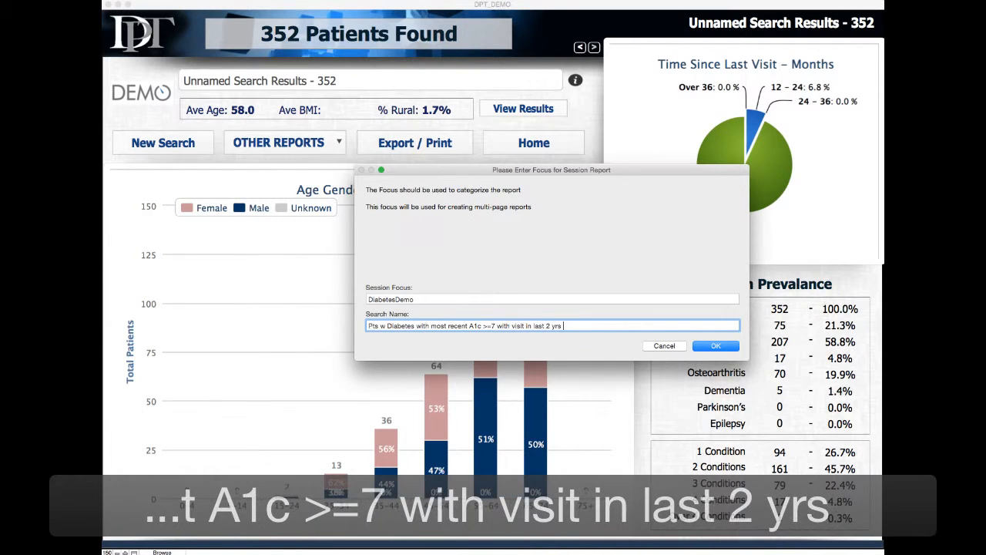
Add "and age <75" to the end of the search name and copy the full name
type("and <")
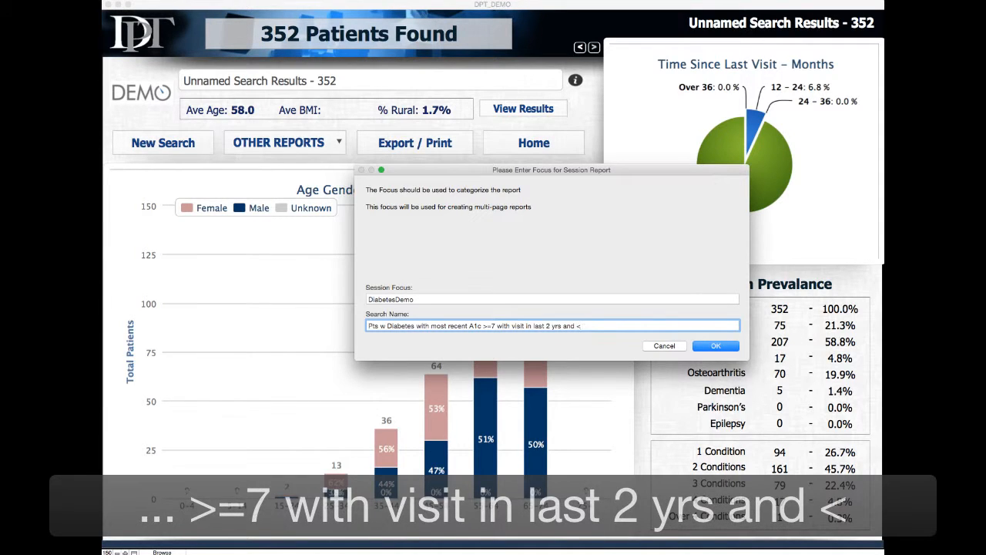
key("BackSpace")
type("age <")
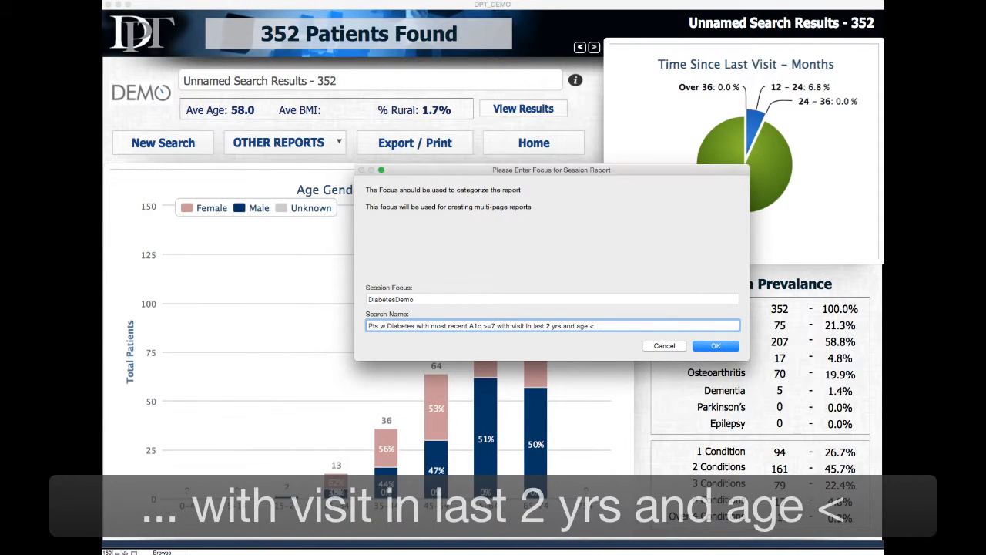
type("75")
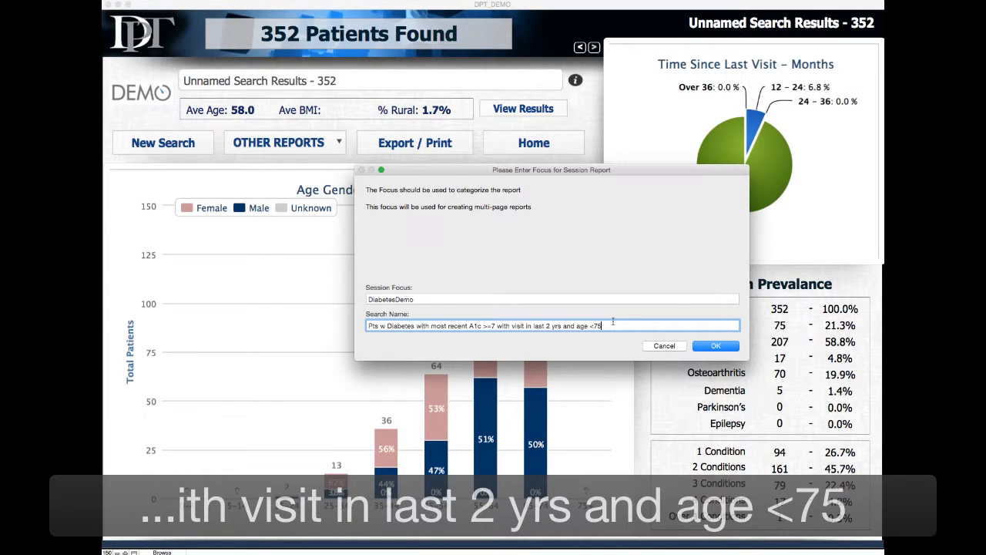
key("super+a")
key("super+c")
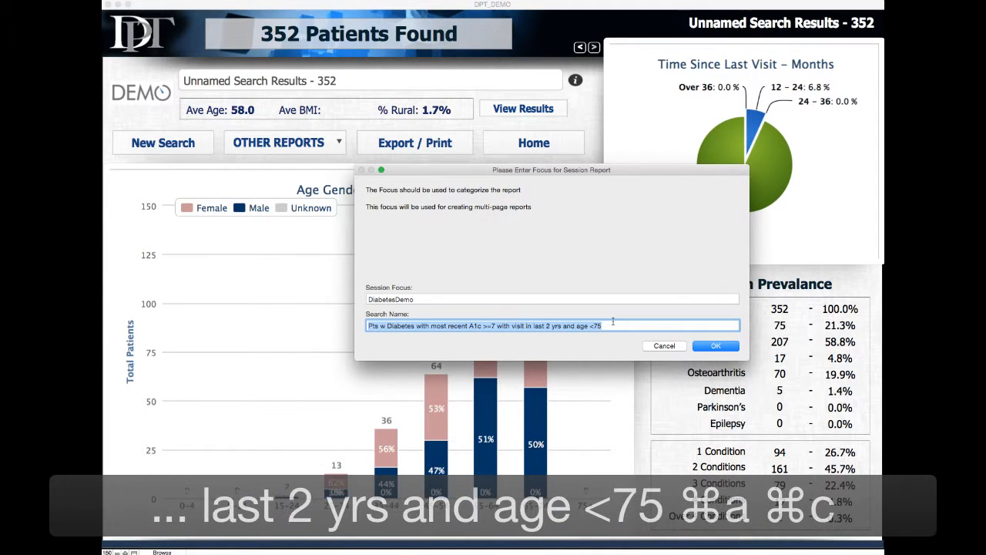
Complete the export of this search into the DiabetesDemo PDF report and close the report
left_click(715, 345)
left_click(717, 481)
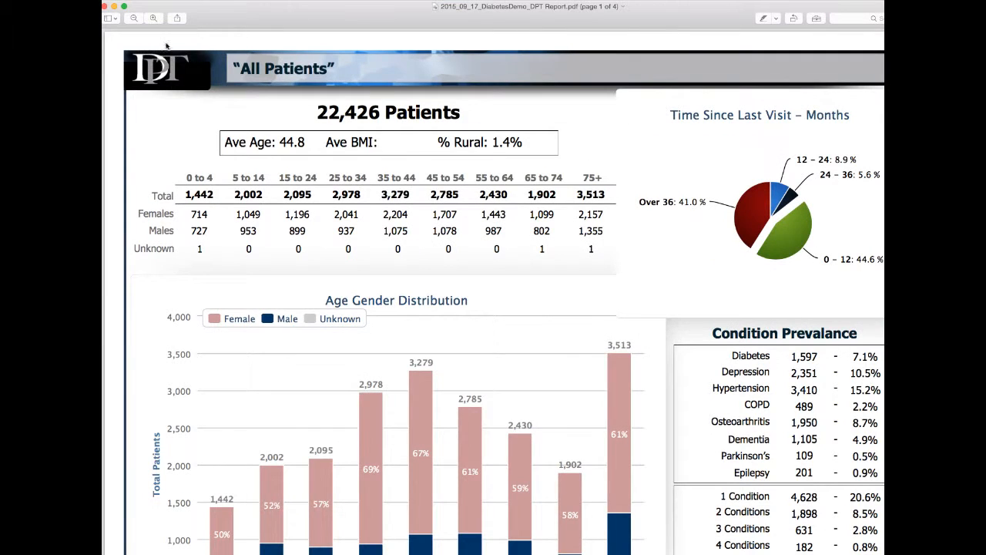
left_click(105, 7)
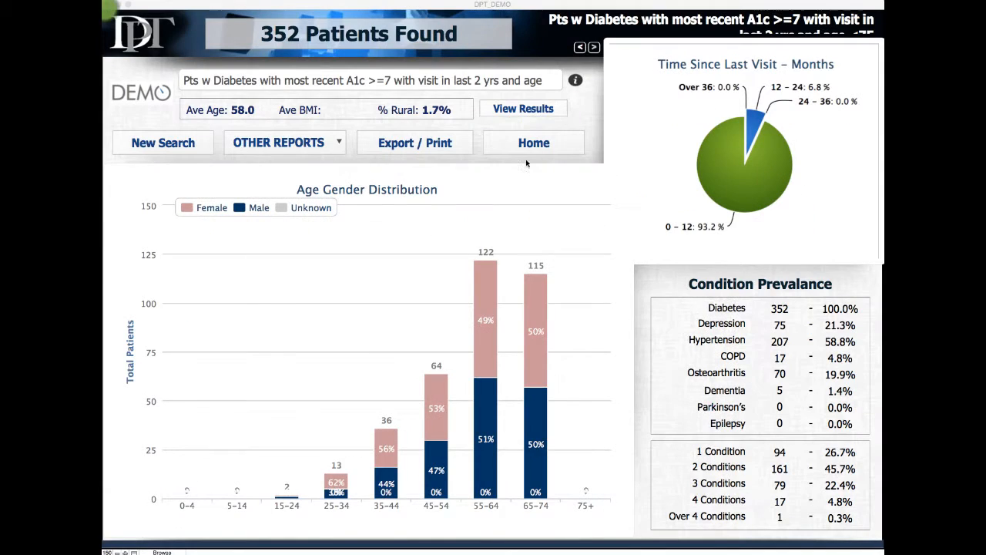
Open the patient details of the search results and examine the first patient's sex, age, conditions and diabetes classification breakdown
left_click(603, 108)
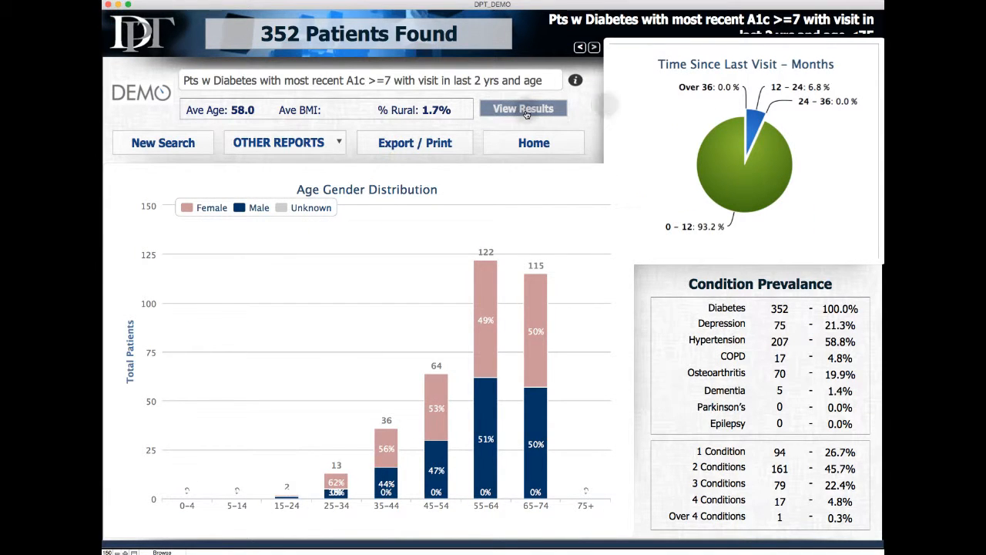
left_click(526, 110)
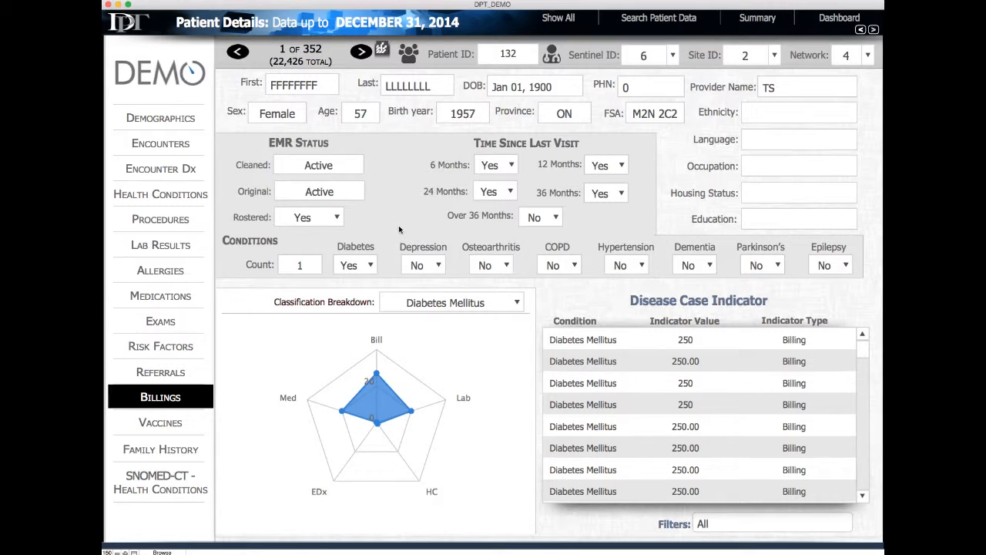
left_click(260, 116)
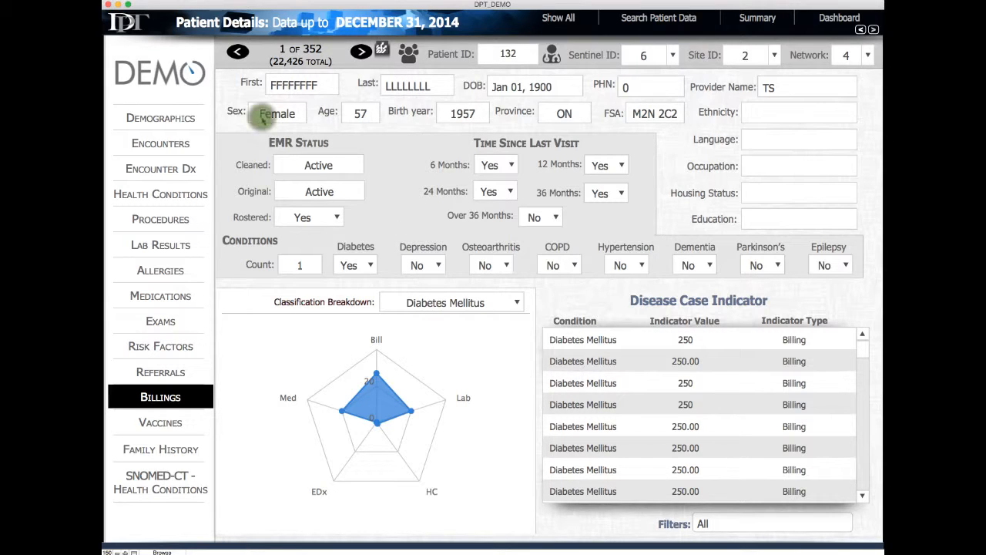
left_click(362, 113)
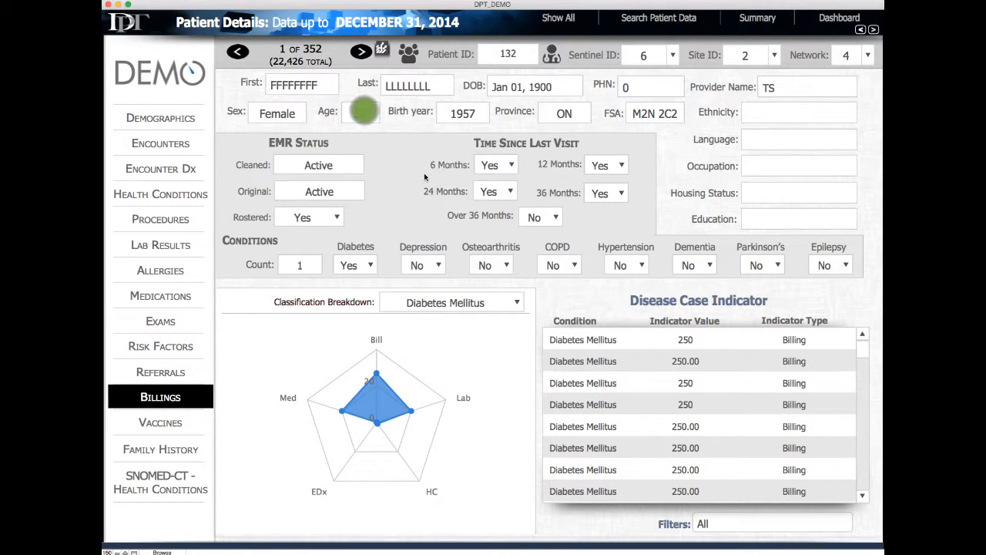
left_click(302, 265)
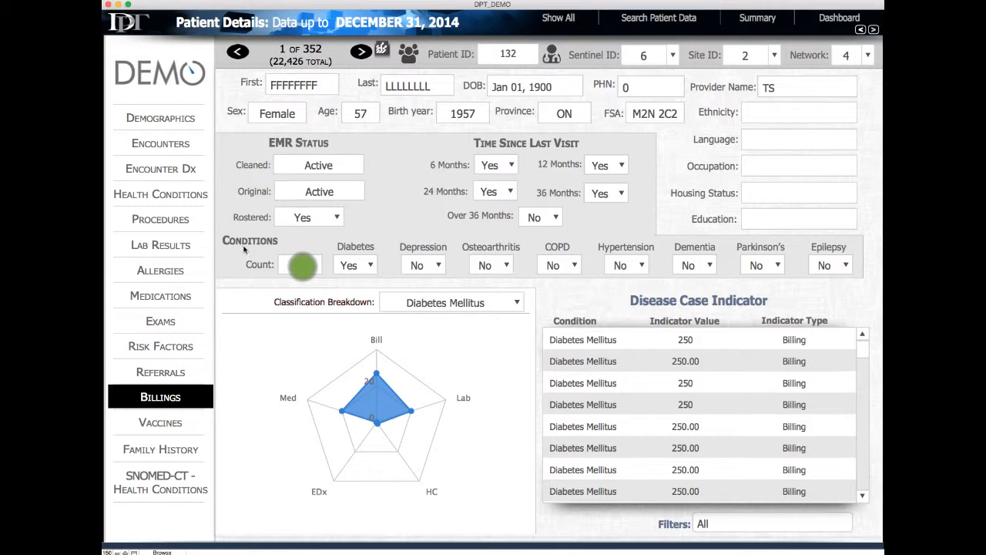
left_click(350, 263)
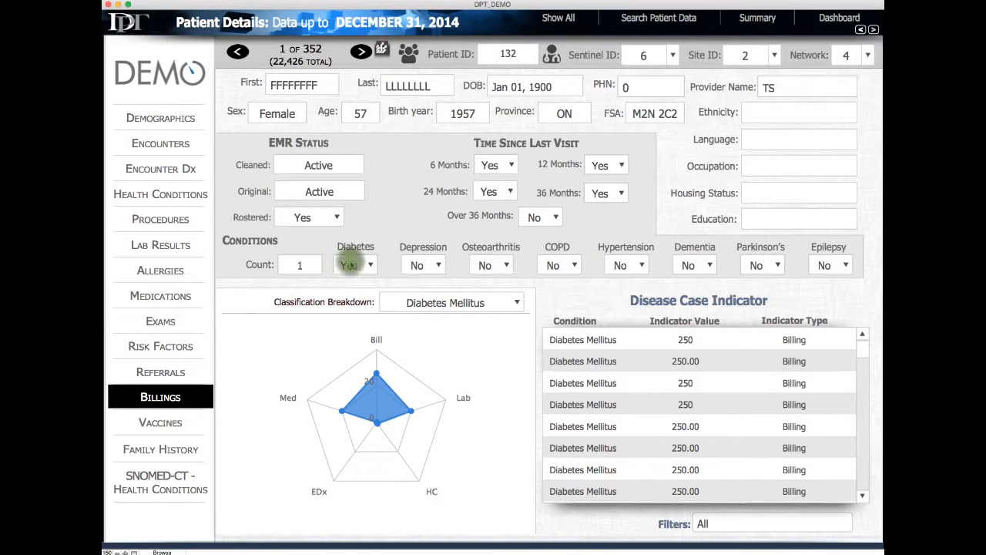
left_click(389, 379)
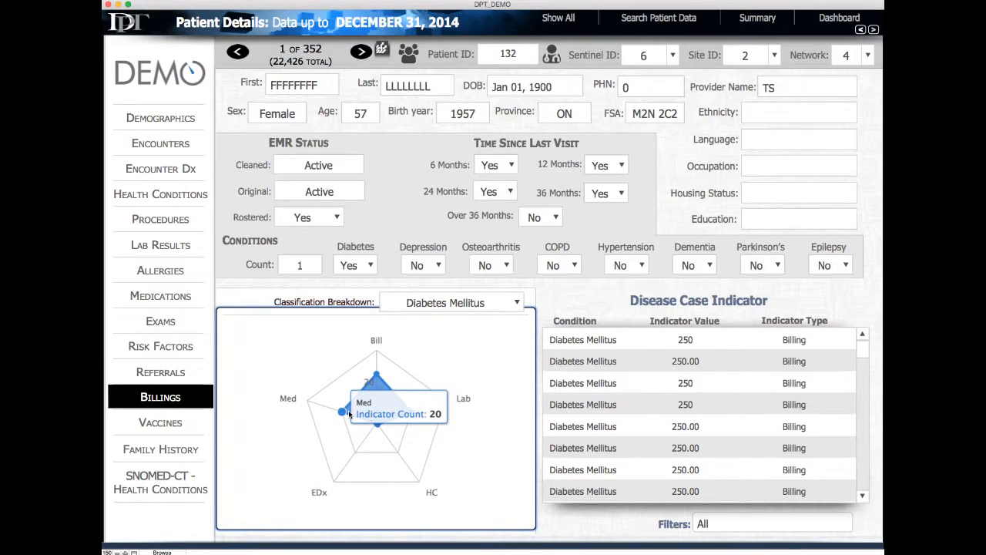
left_click(574, 293)
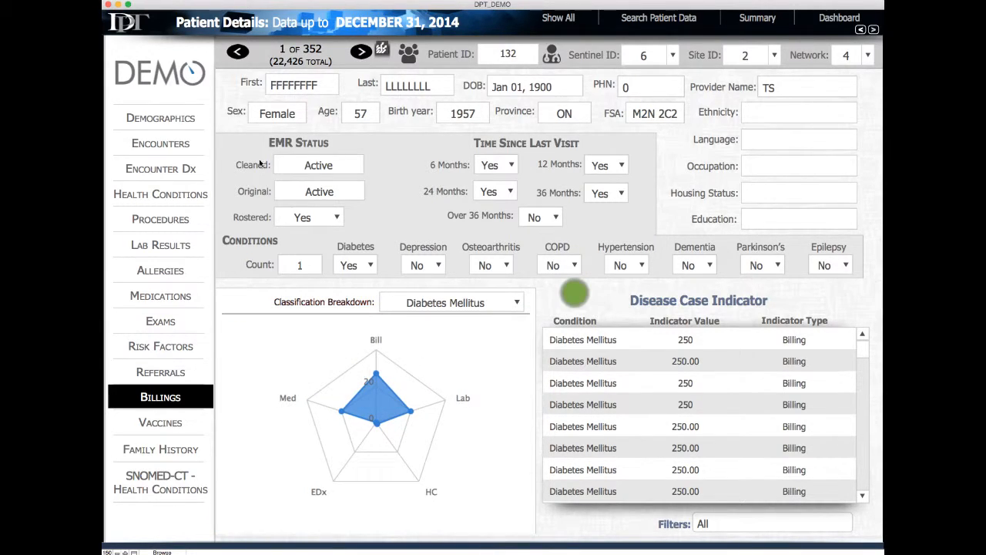
Show the patient's lab results and highlight the entries matching "hba1c"
left_click(154, 244)
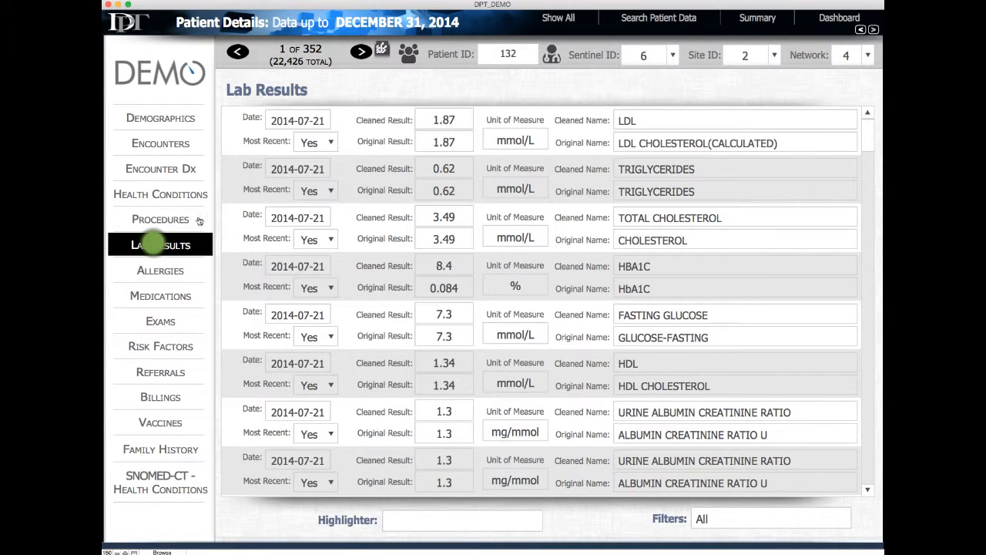
left_click(440, 519)
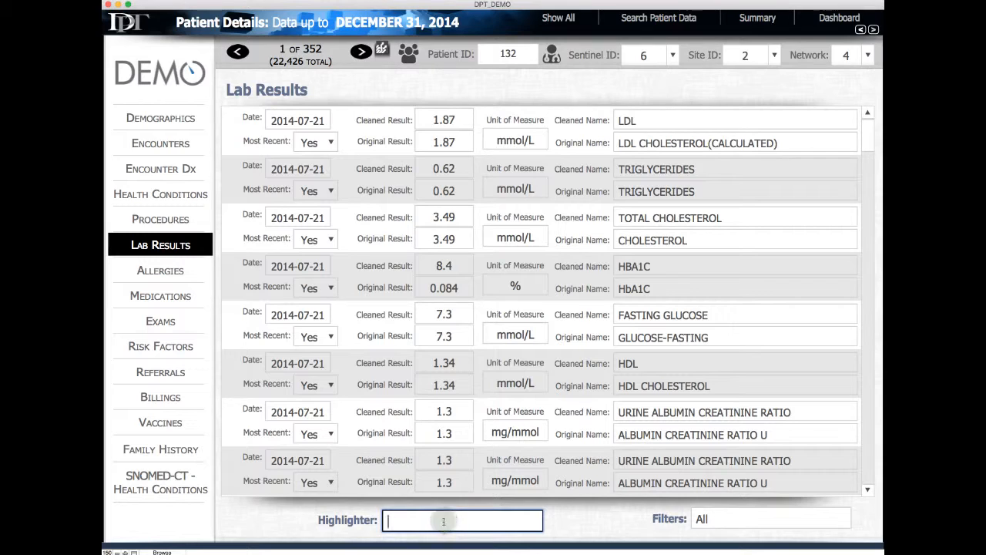
type("ha")
type("a1c")
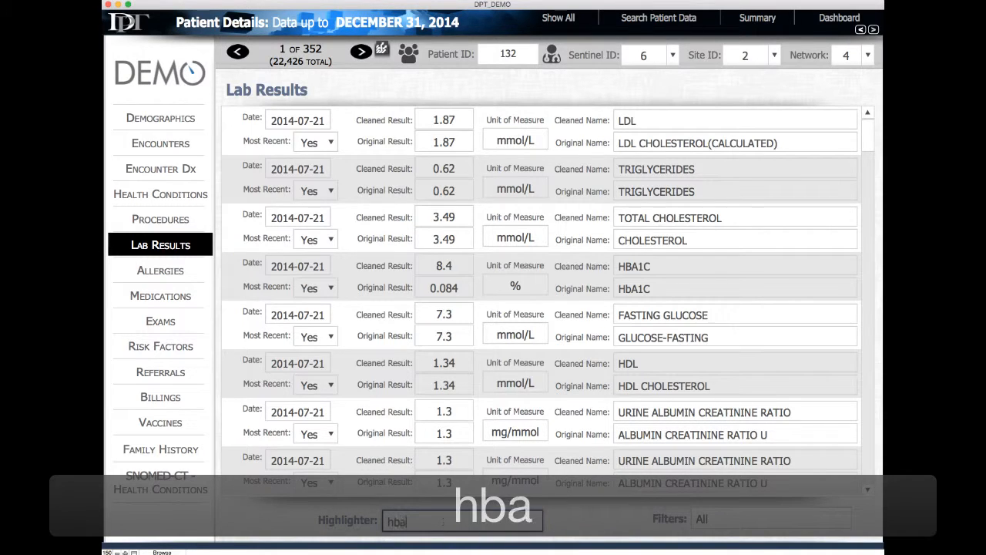
left_click(571, 522)
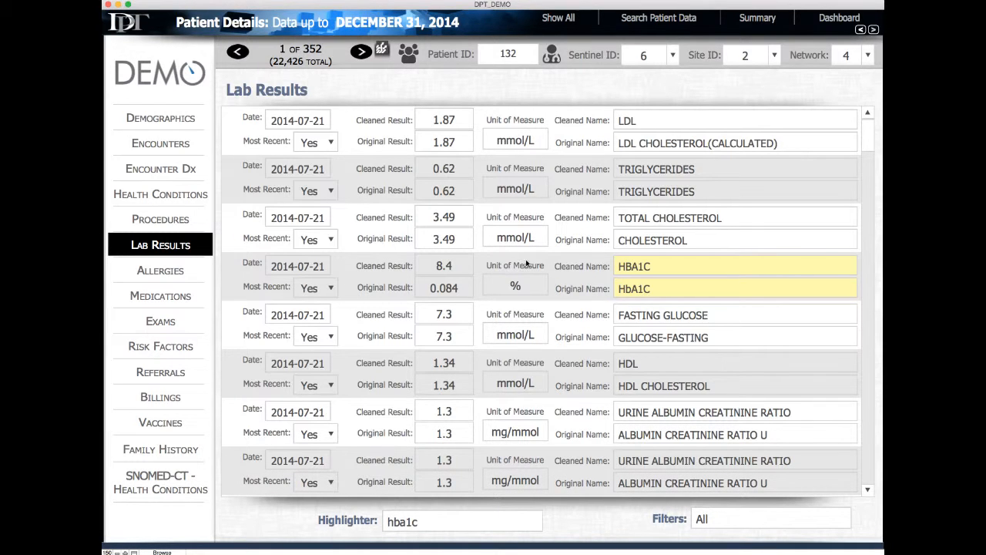
Review the first patient's highlighted HBA1C results over time and go on to the second patient
scroll(539, 324, "down", 15)
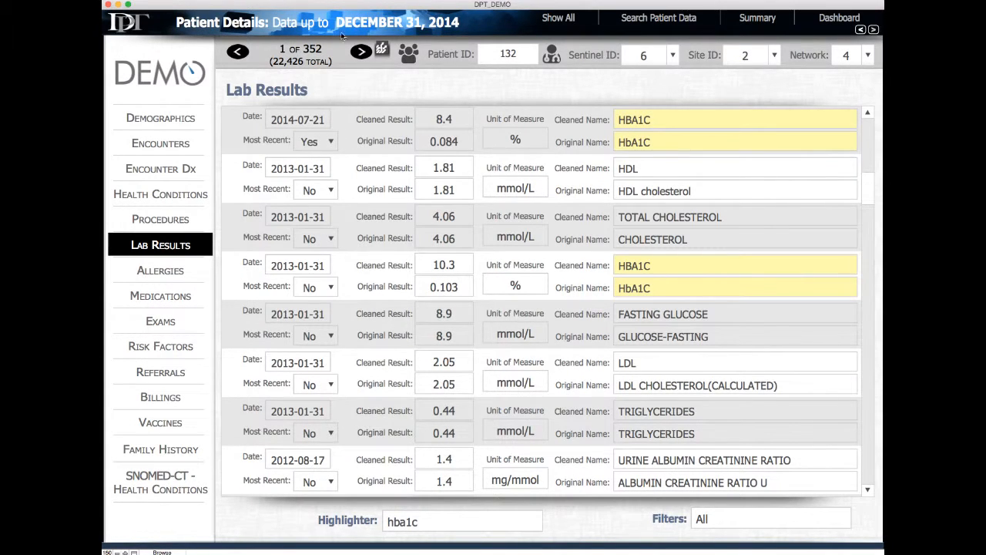
scroll(350, 158, "down", 10)
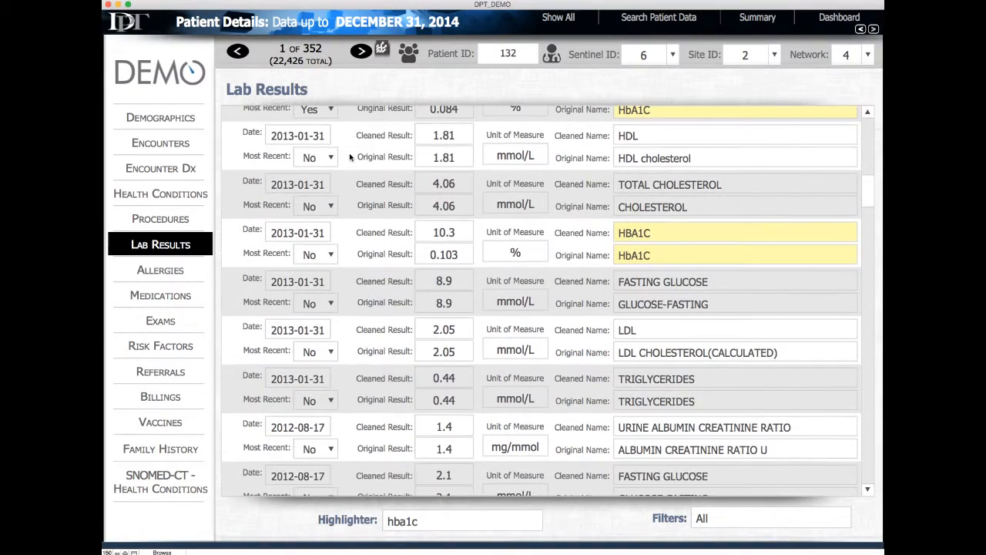
scroll(350, 157, "down", 5)
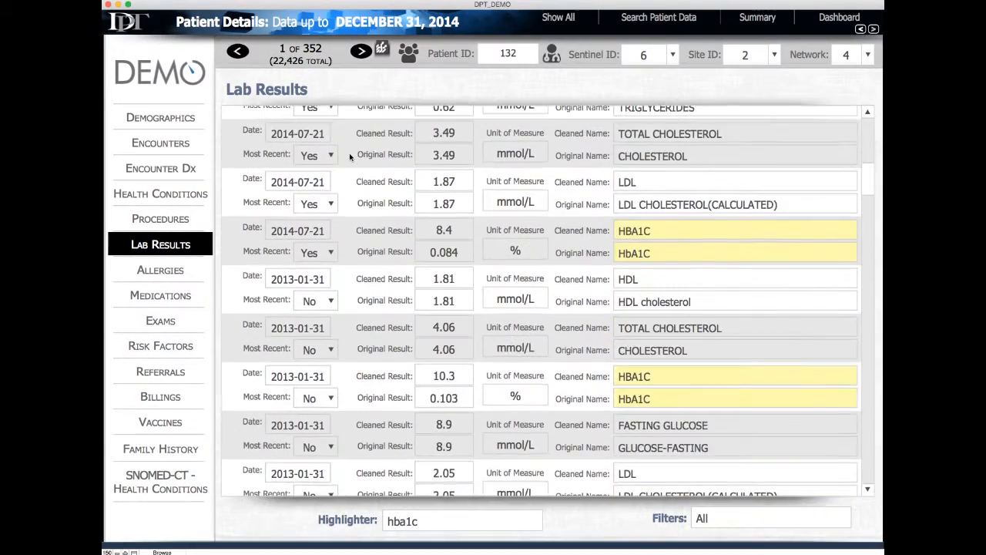
scroll(349, 157, "up", 10)
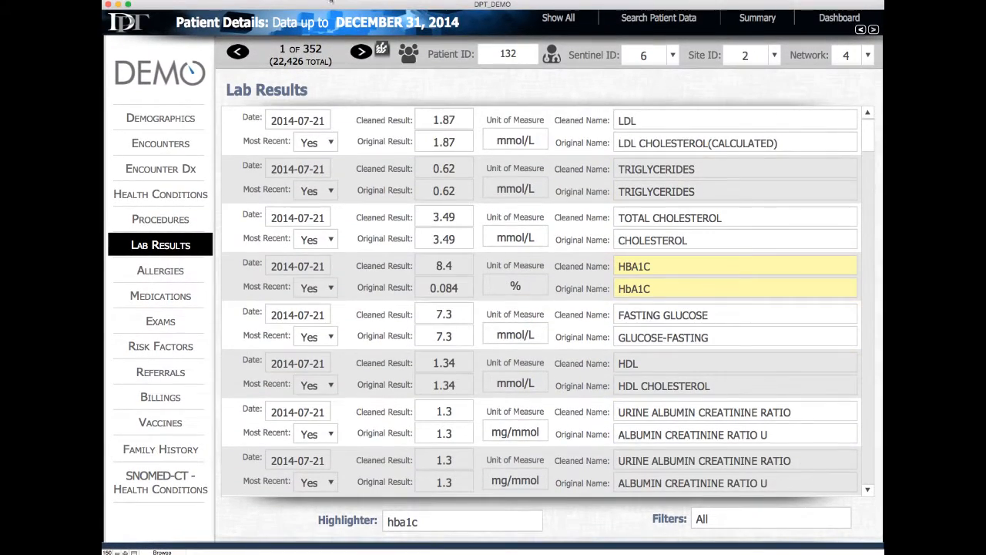
left_click(360, 54)
left_click(360, 54)
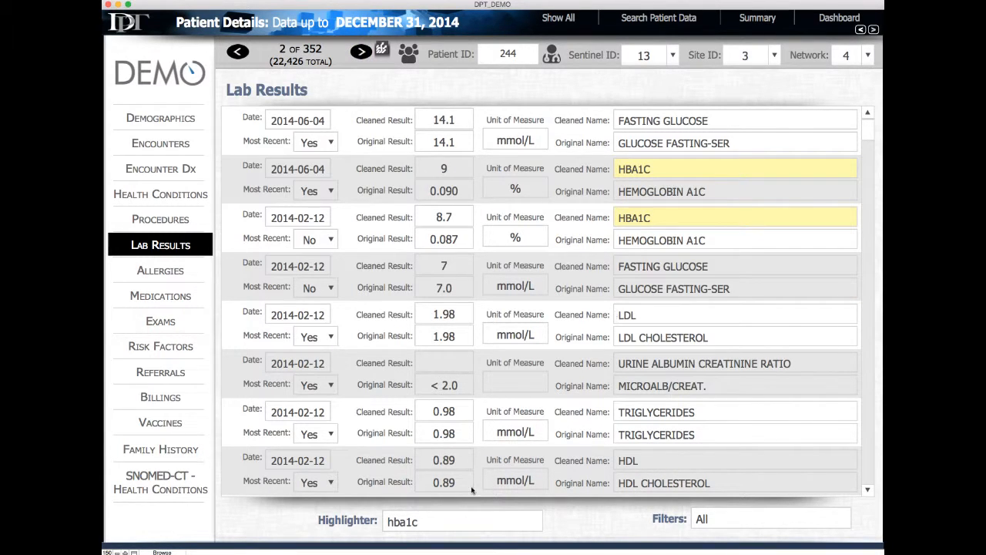
Clear the lab highlighter and filter the lab results by "hba1c" instead
double_click(433, 519)
key("BackSpace")
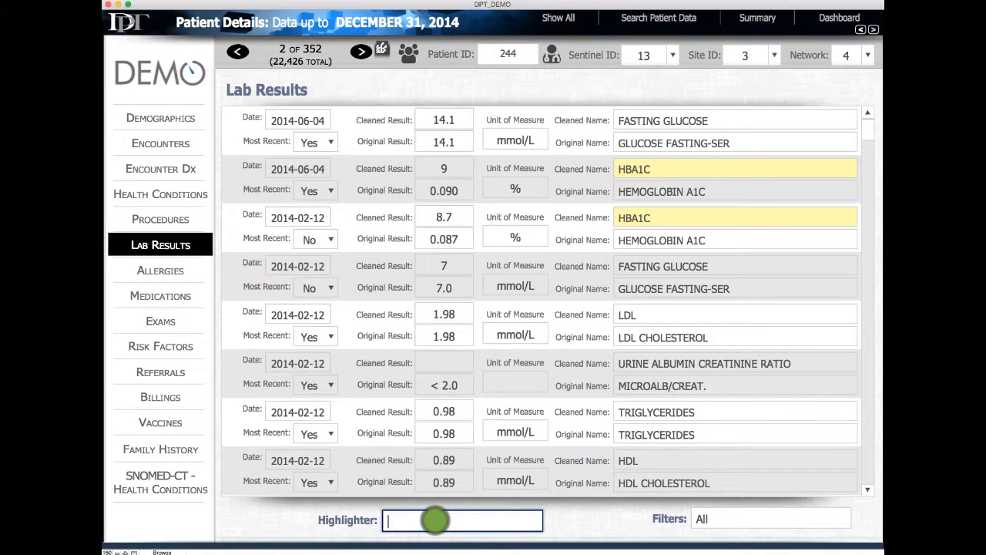
left_click(724, 517)
type("hba1c")
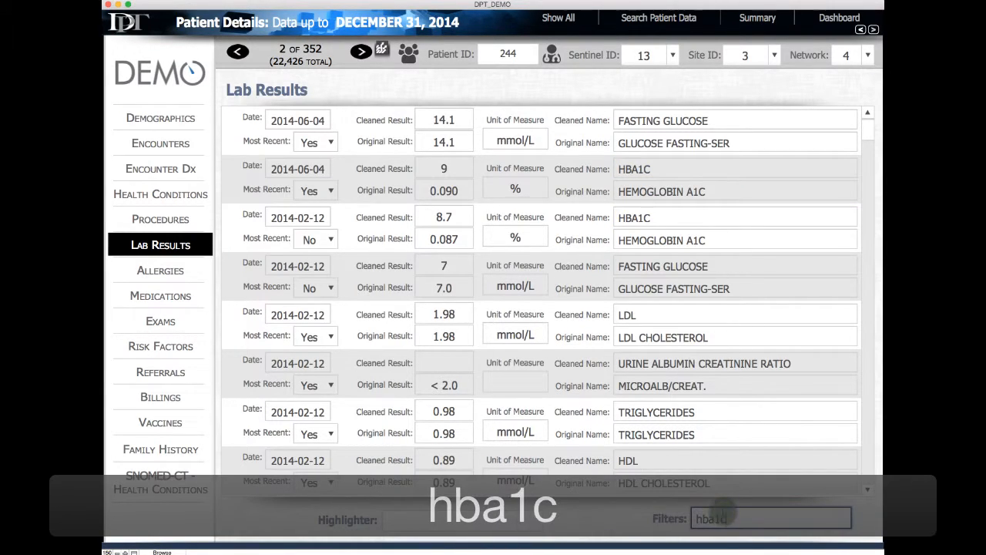
left_click(623, 517)
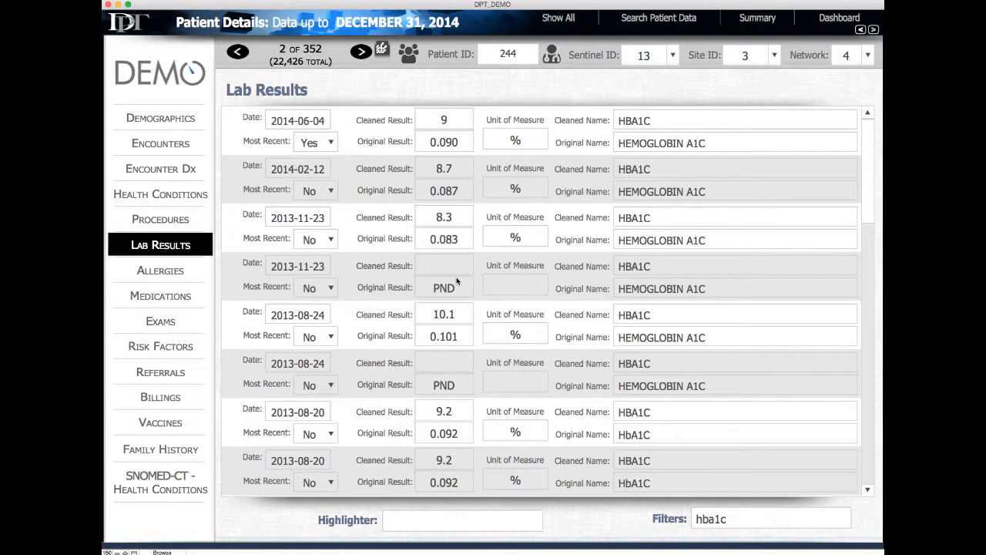
Page through the following patients up to the eighth record to examine their filtered HBA1C results
left_click(361, 52)
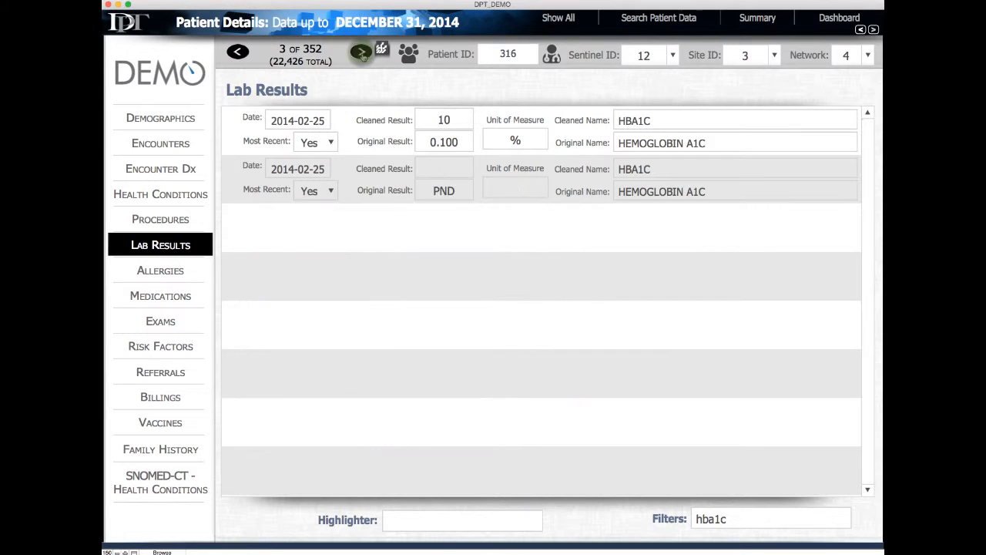
left_click(361, 52)
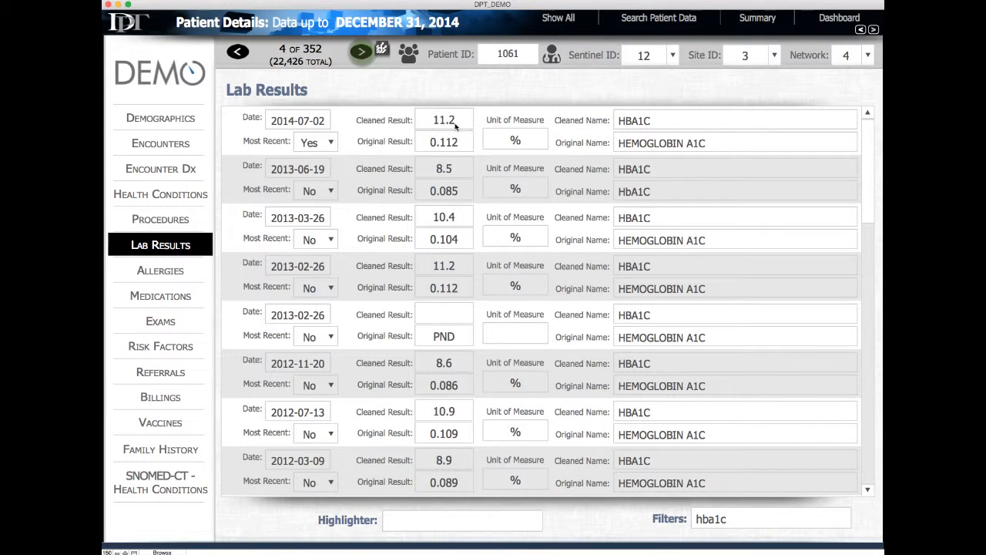
left_click(362, 53)
left_click(362, 53)
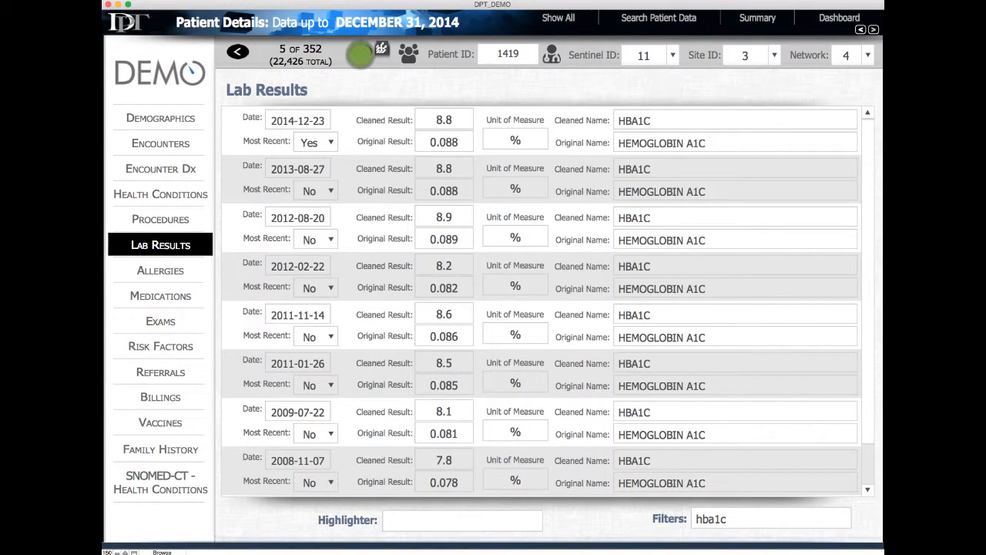
left_click(361, 53)
left_click(361, 53)
left_click(361, 52)
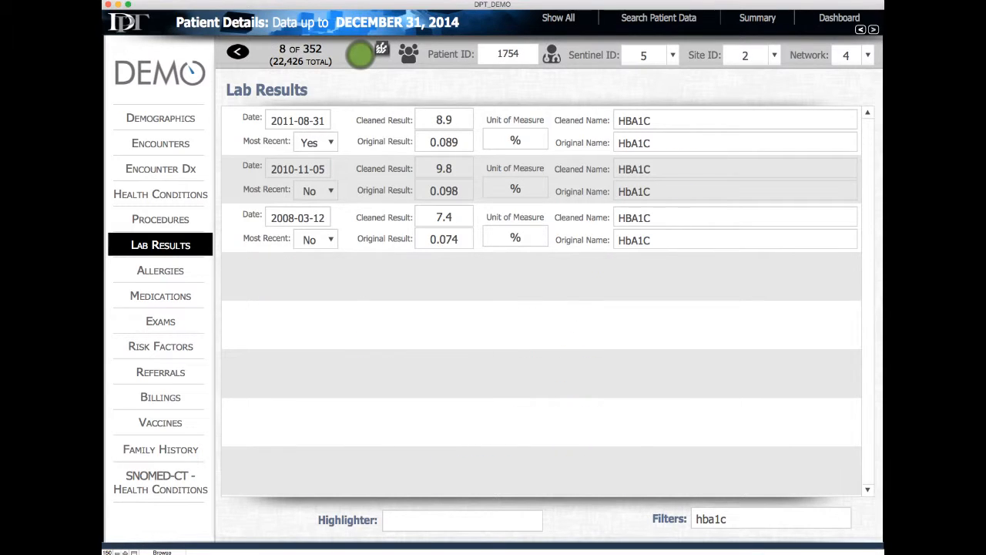
Go on to the tenth patient's record and filter that patient's medications by "metf"
left_click(178, 125)
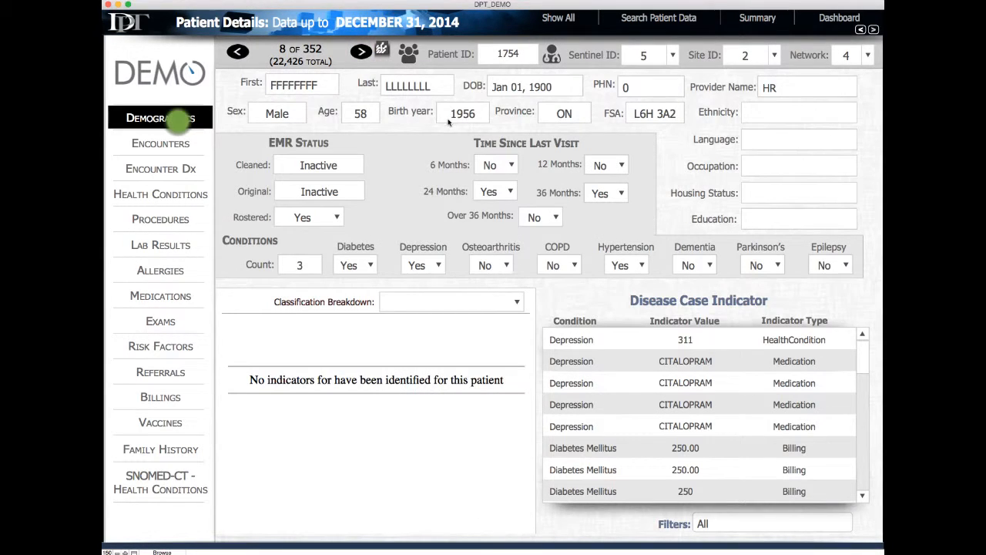
double_click(357, 52)
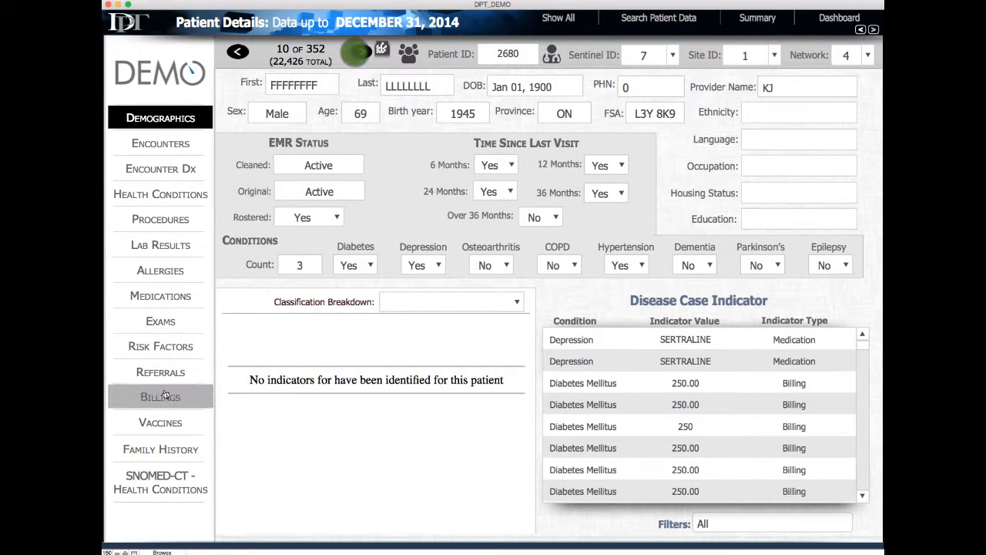
left_click(190, 297)
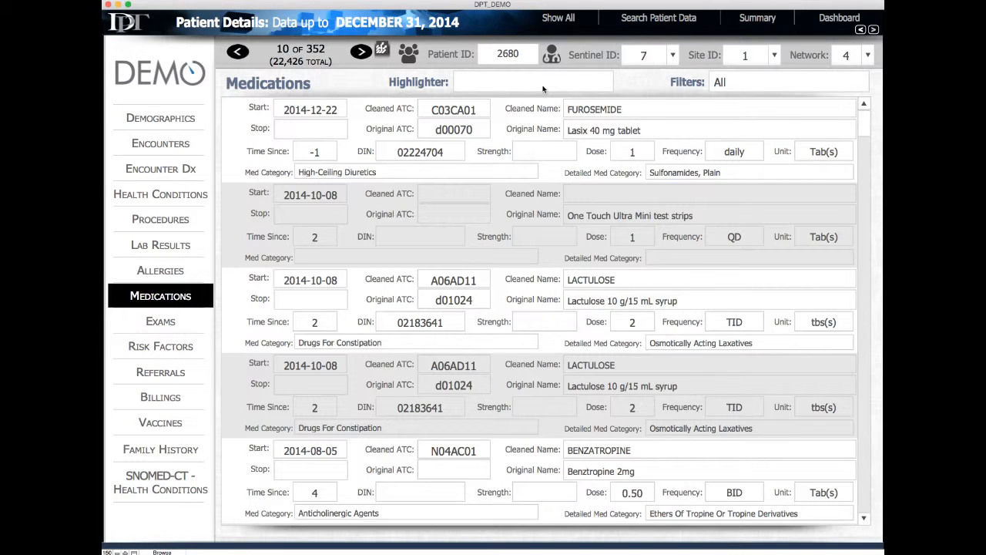
left_click(775, 80)
type("e")
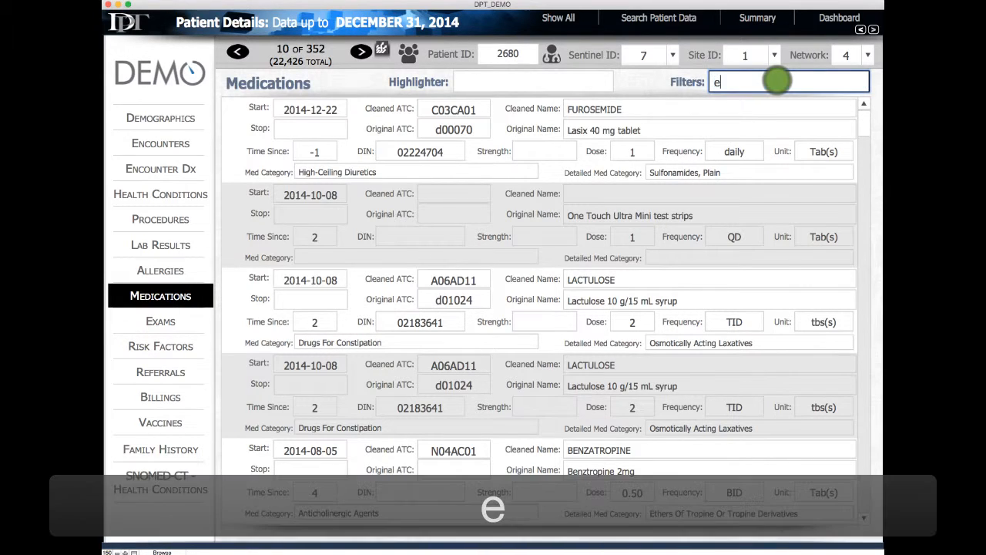
type("metf")
left_click(653, 83)
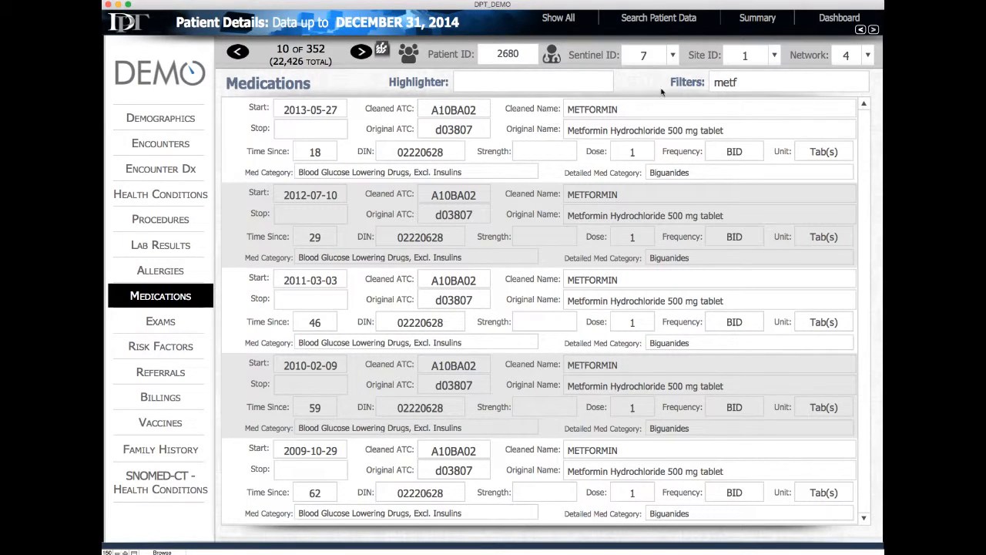
Clear the medication filter and return to the summary of the found patients
triple_click(724, 83)
key("BackSpace")
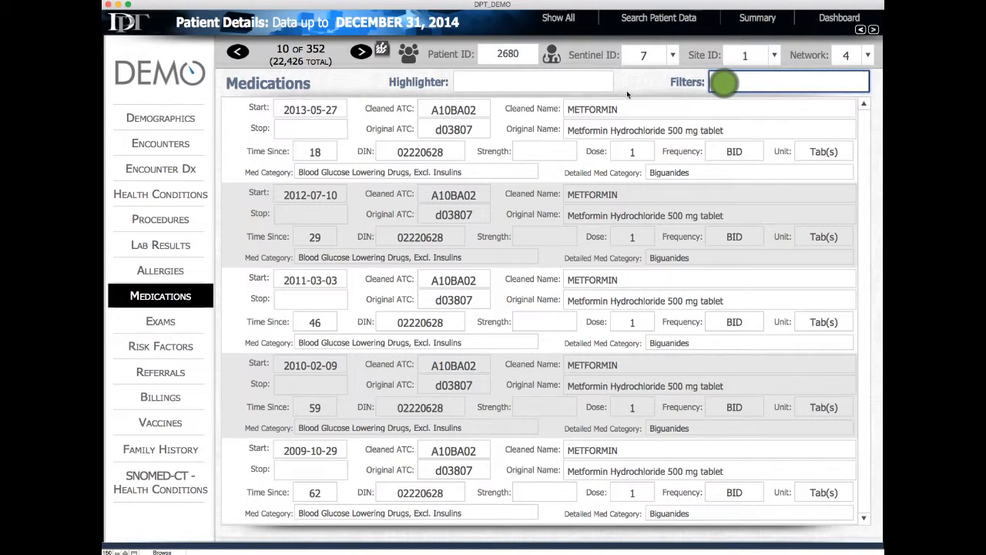
left_click(651, 84)
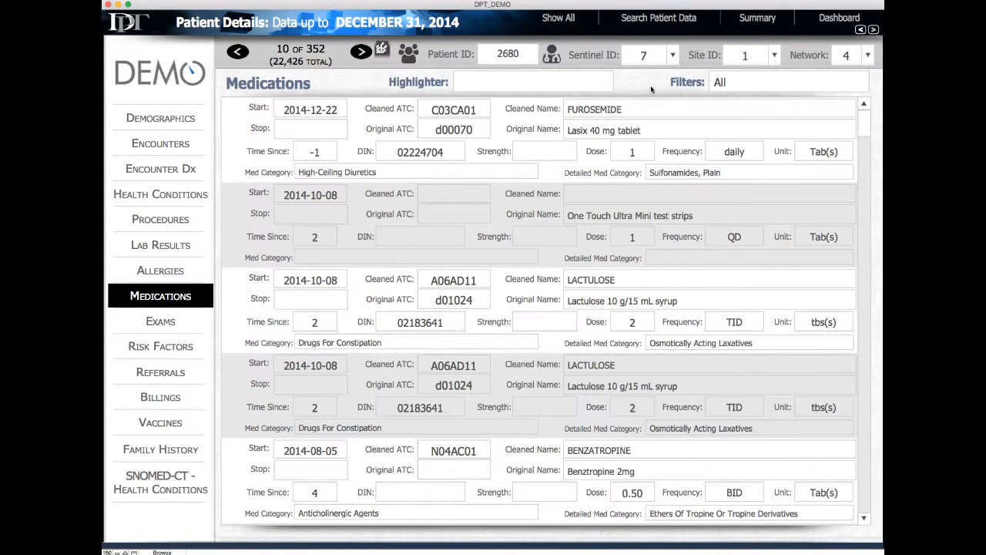
left_click(150, 118)
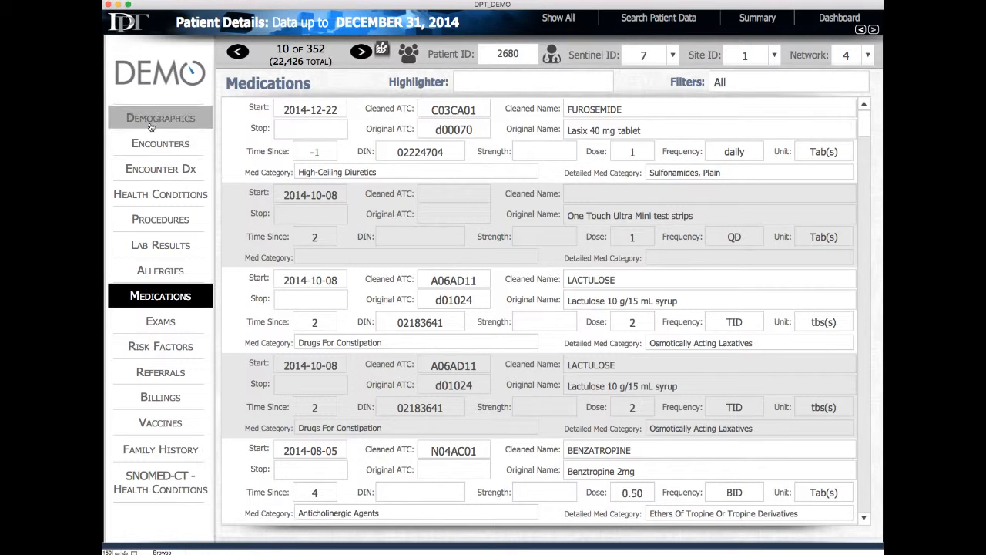
left_click(768, 18)
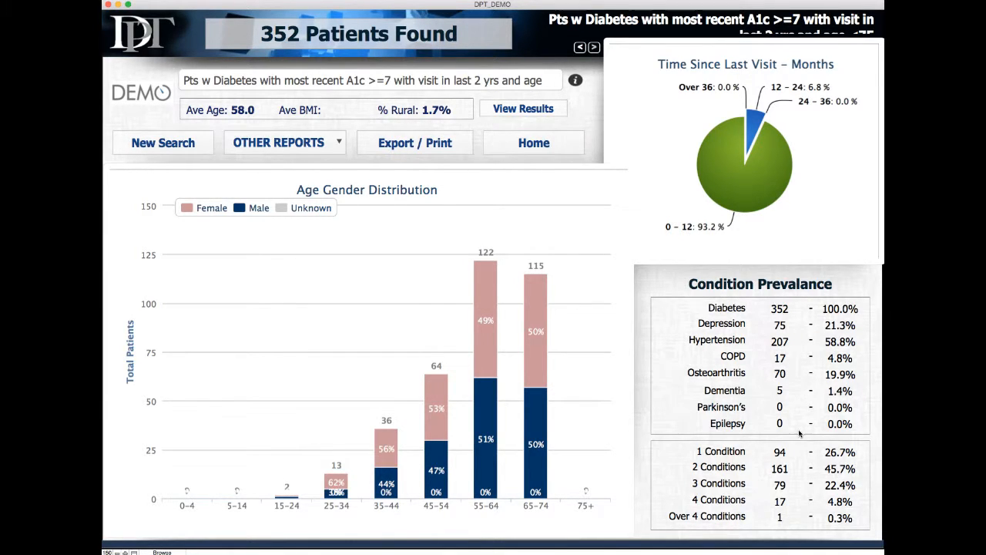
Narrow the current patient set with a new search for Osteoarthritis set to Yes
left_click(175, 151)
left_click(216, 496)
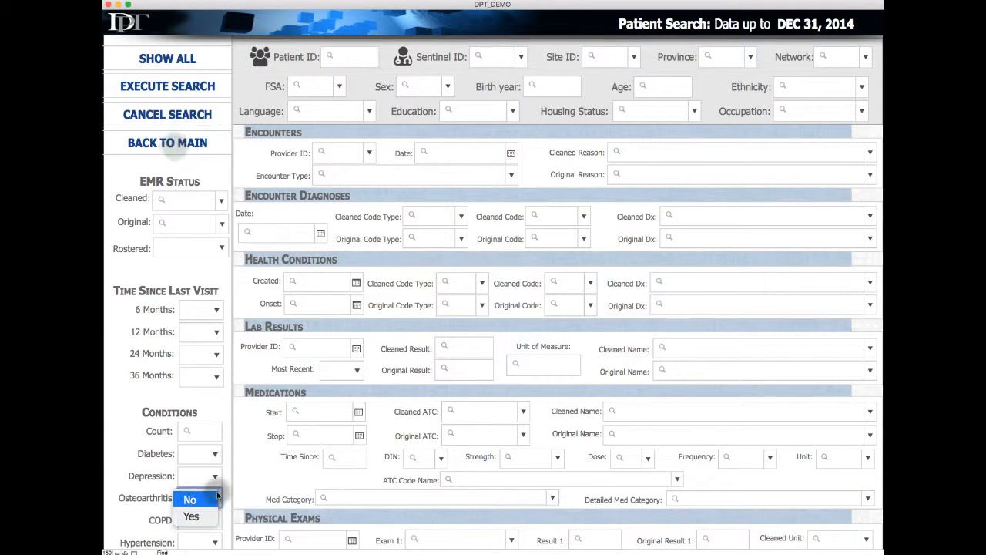
left_click(209, 513)
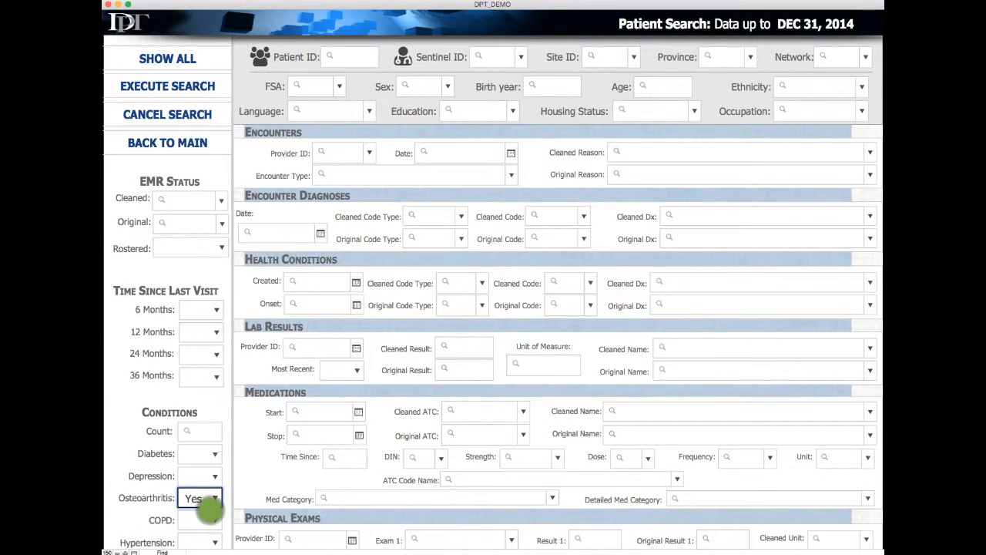
left_click(174, 89)
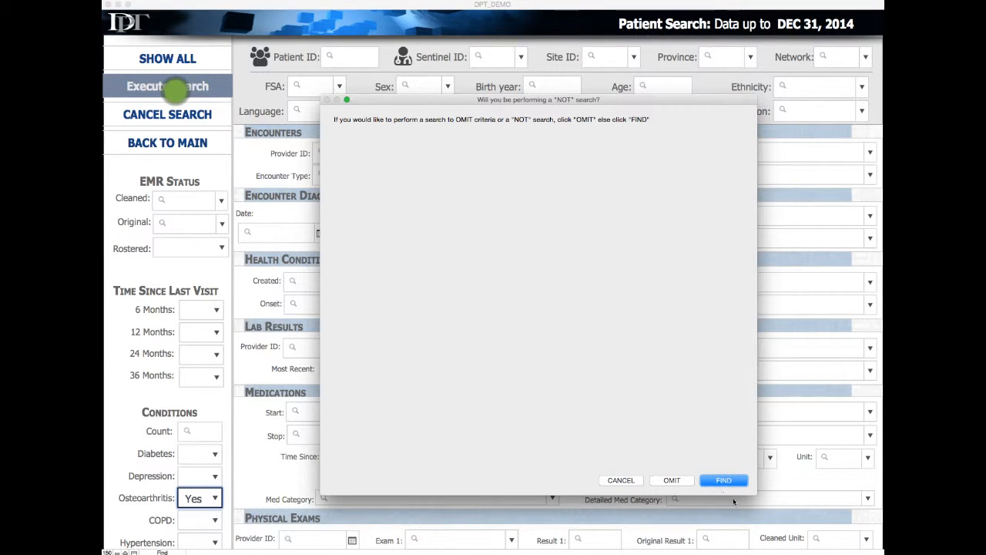
left_click(723, 480)
left_click(721, 478)
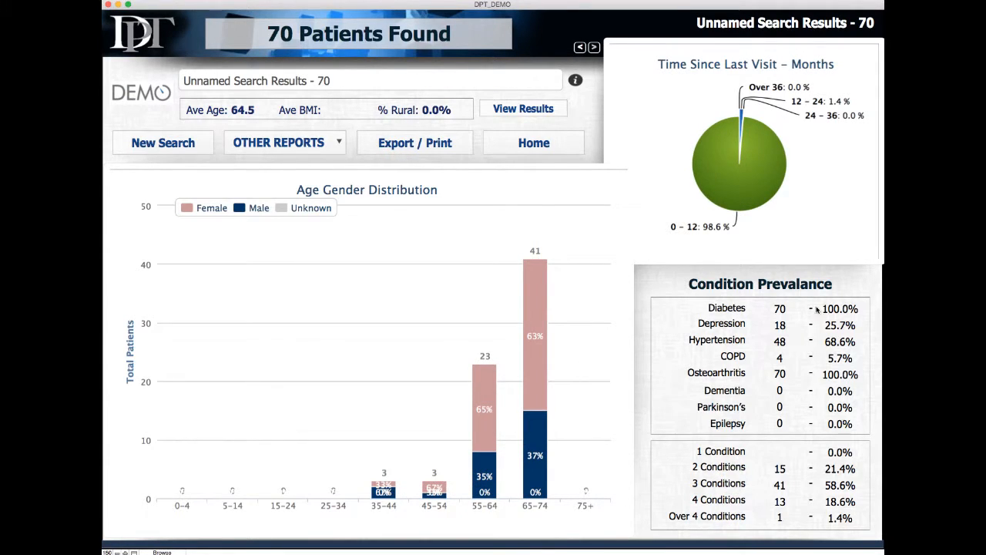
Add the results to the DiabetesDemo PDF report as "Pts w DM AND OSTEO with most recent A1c >=7 with visit in last 2 yrs and age <75"
left_click(458, 151)
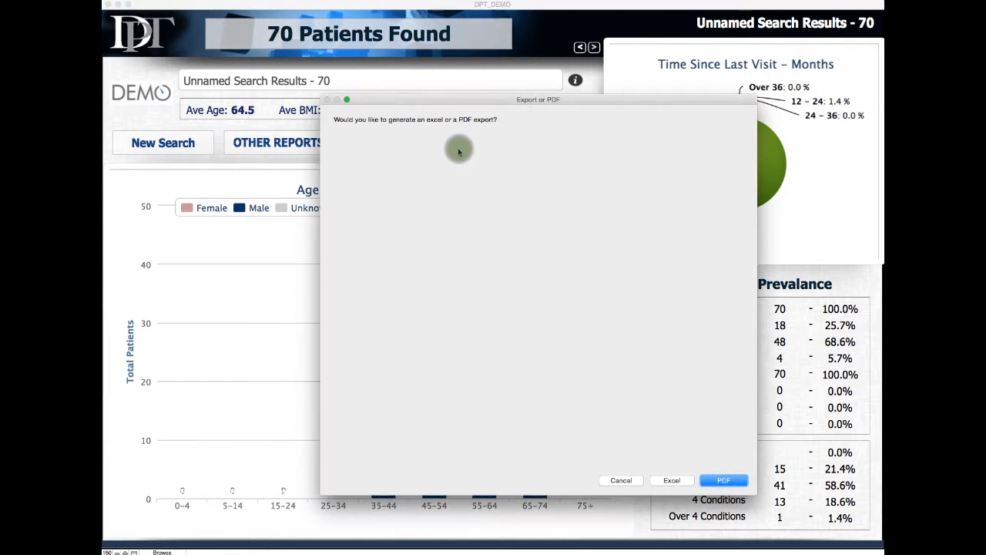
left_click(723, 480)
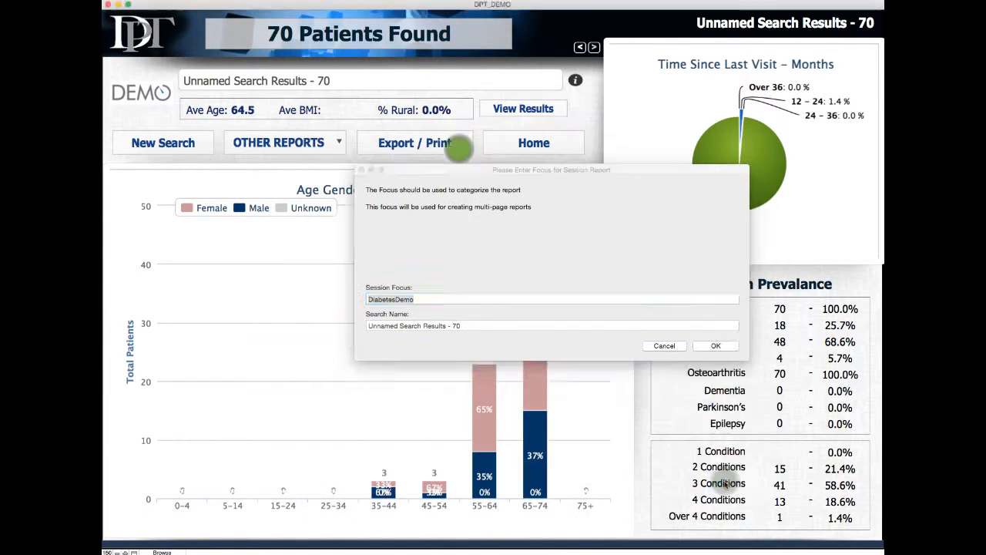
left_click(482, 327)
type("Pts w Diabetes with most recent A1c >=7 with visit in last 2 yrs and age <75")
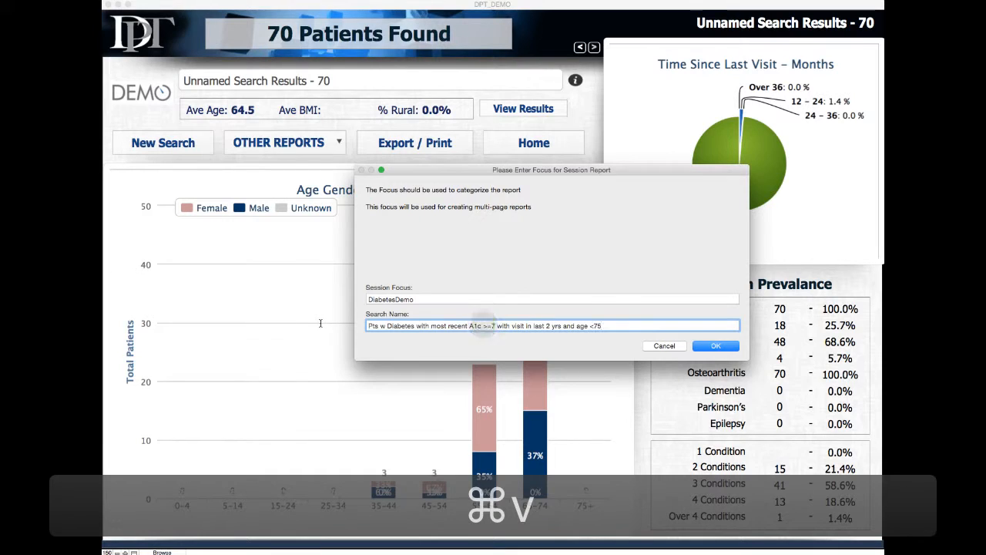
left_click(408, 325)
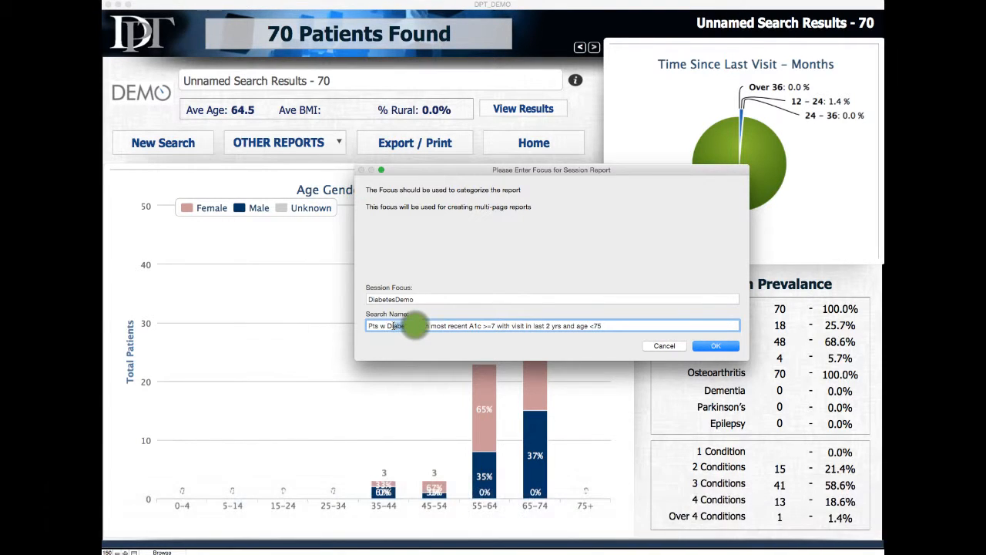
type("M AND")
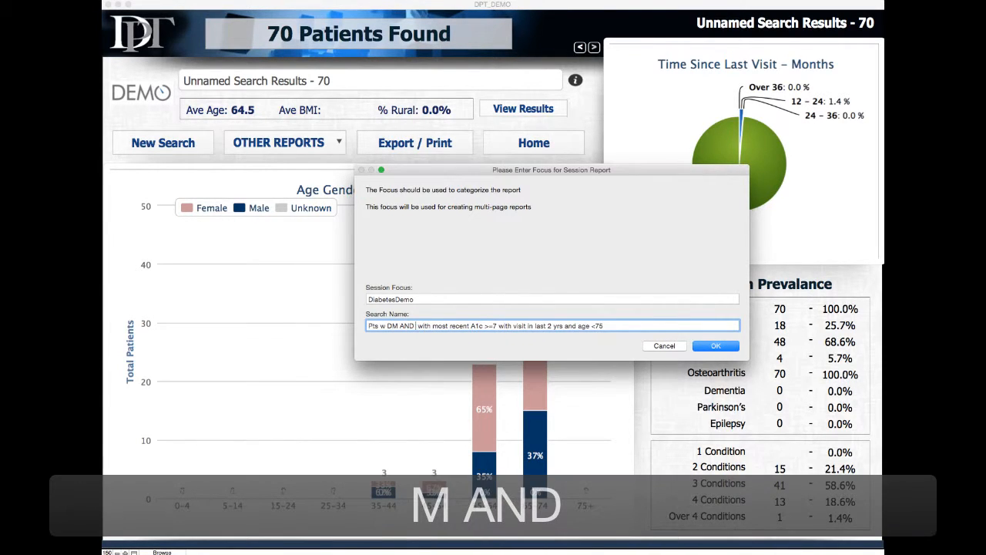
type(" OSTE")
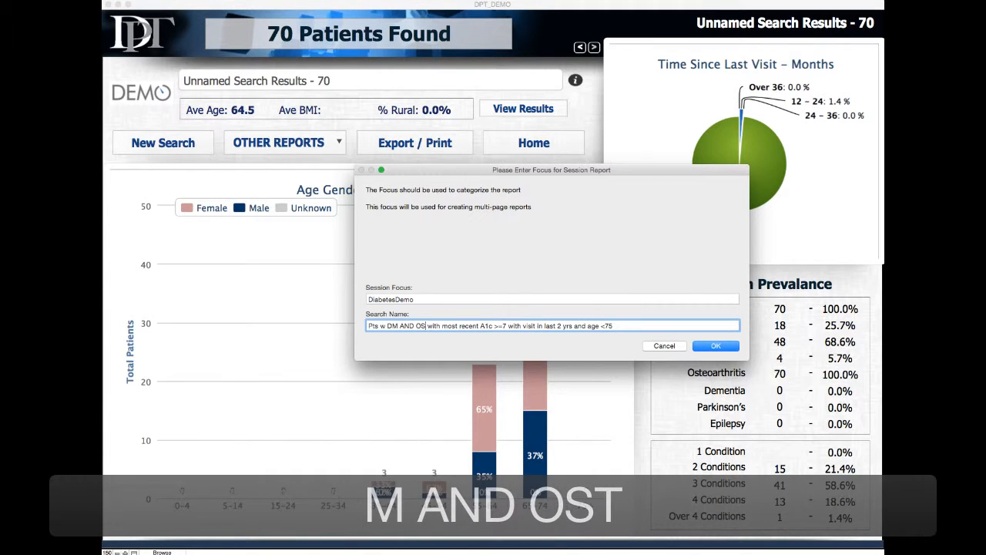
type("O")
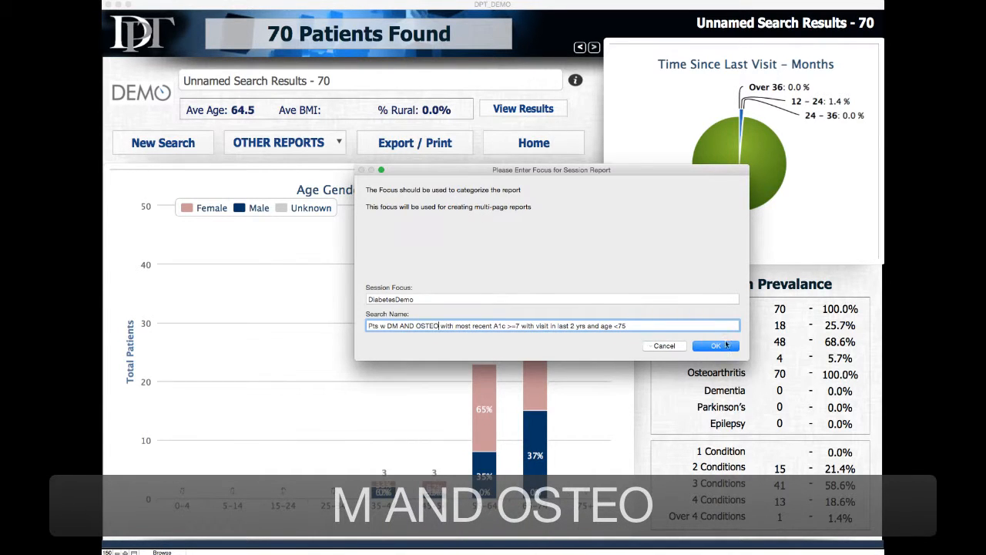
left_click(725, 345)
left_click(731, 479)
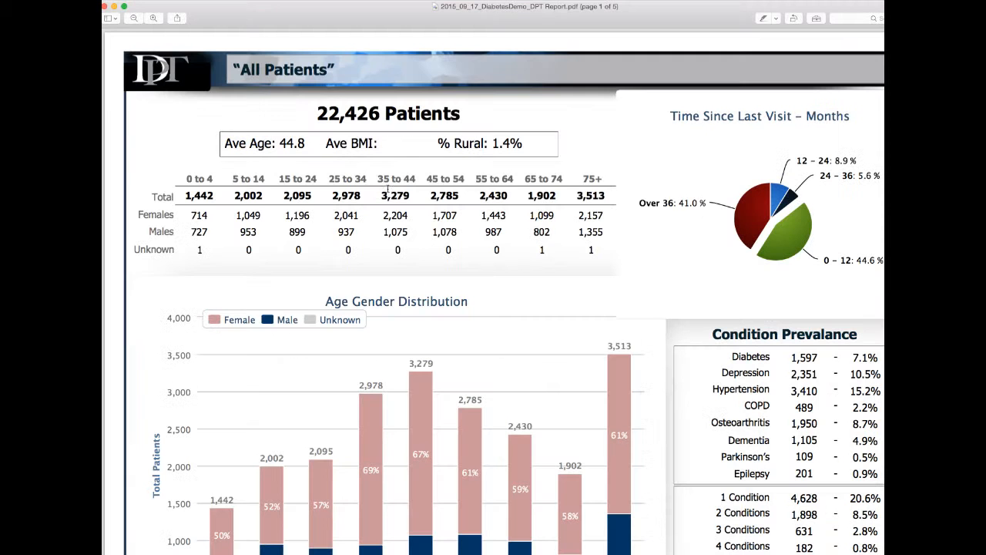
left_click(104, 7)
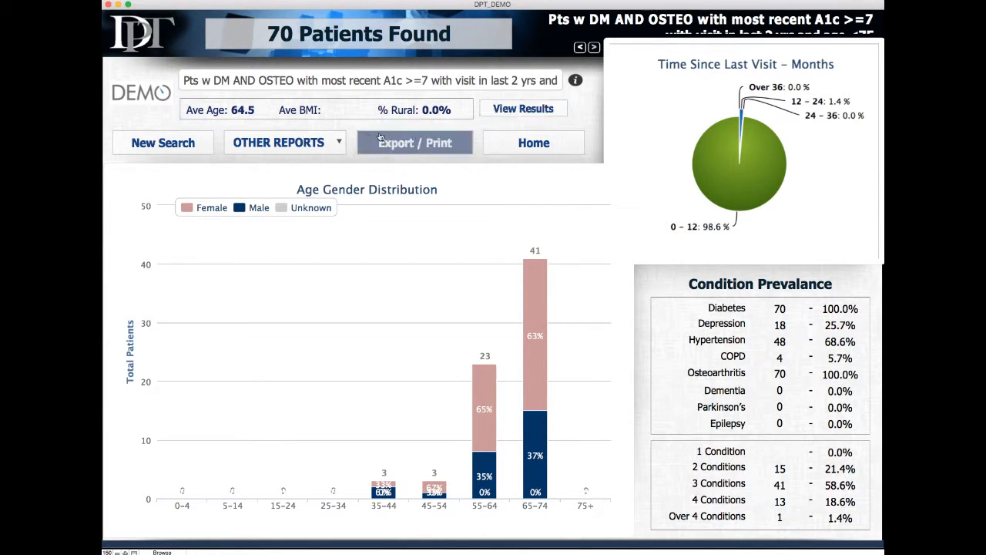
Find all medication records related to the current set of found patients
left_click(339, 142)
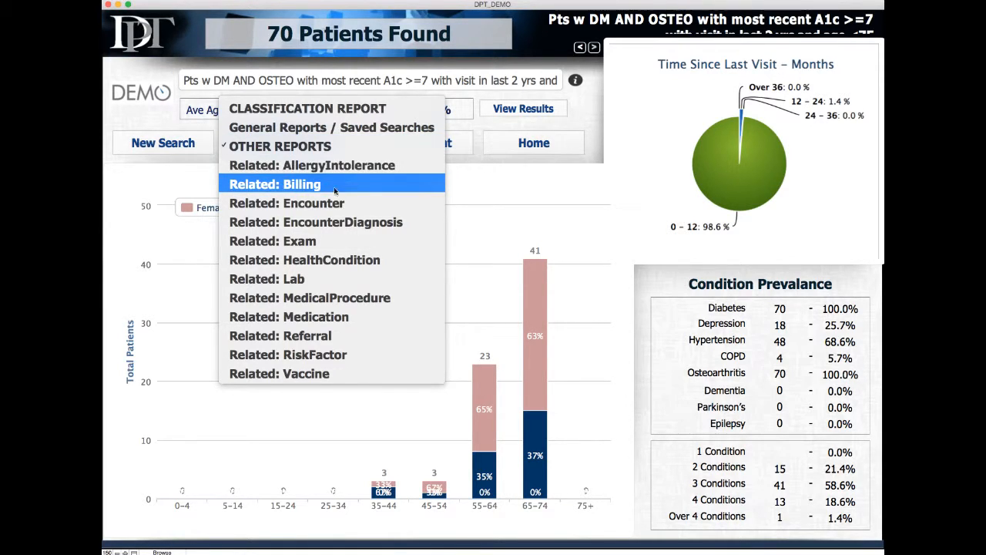
left_click(312, 317)
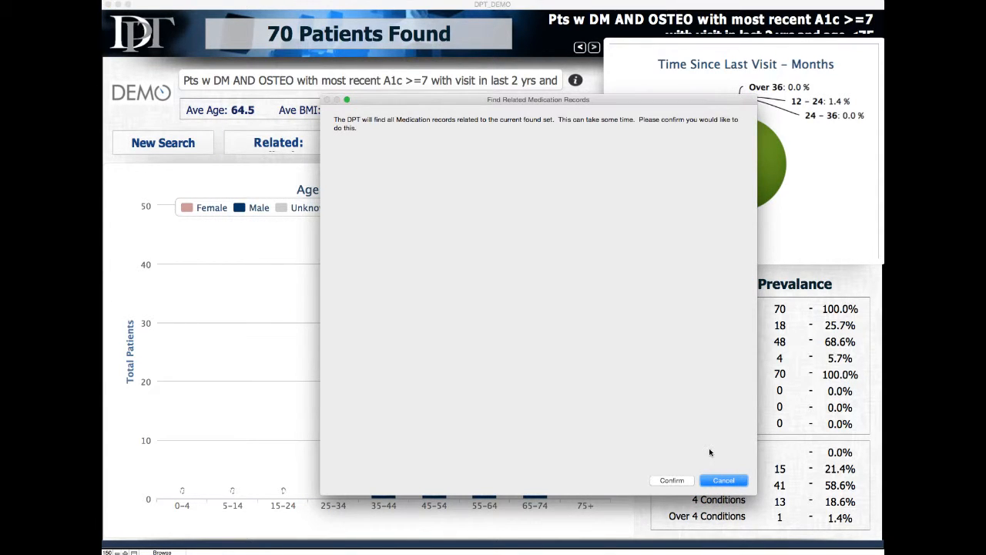
left_click(671, 479)
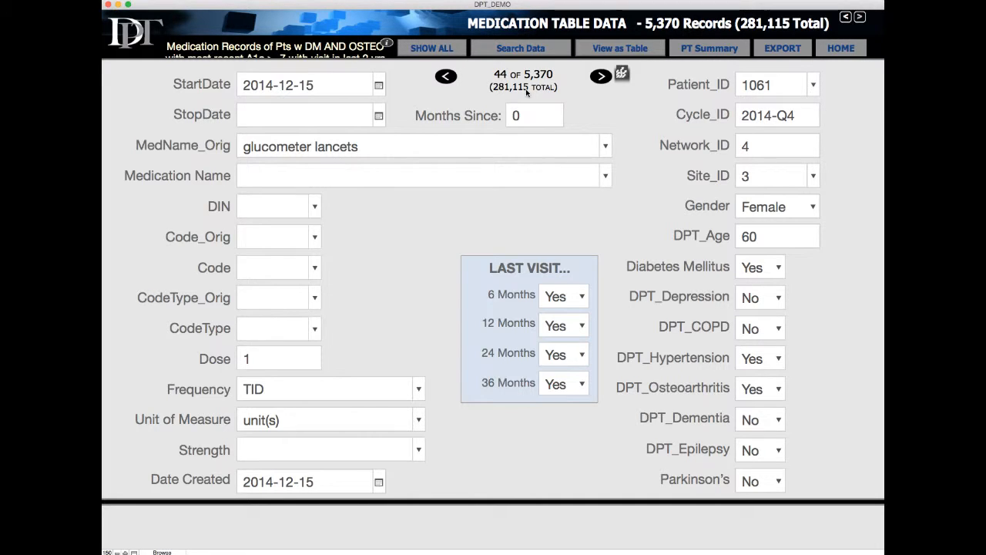
Page forward through the related medication records to record 51 to examine their details
left_click(601, 77)
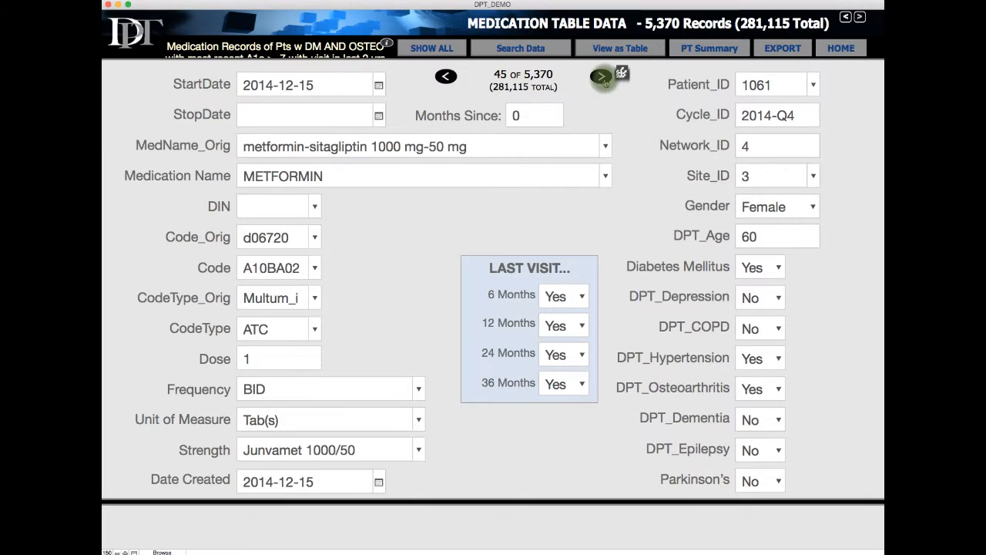
left_click(601, 76)
left_click(601, 76)
left_click(601, 76)
left_click(601, 76)
left_click(601, 76)
left_click(604, 76)
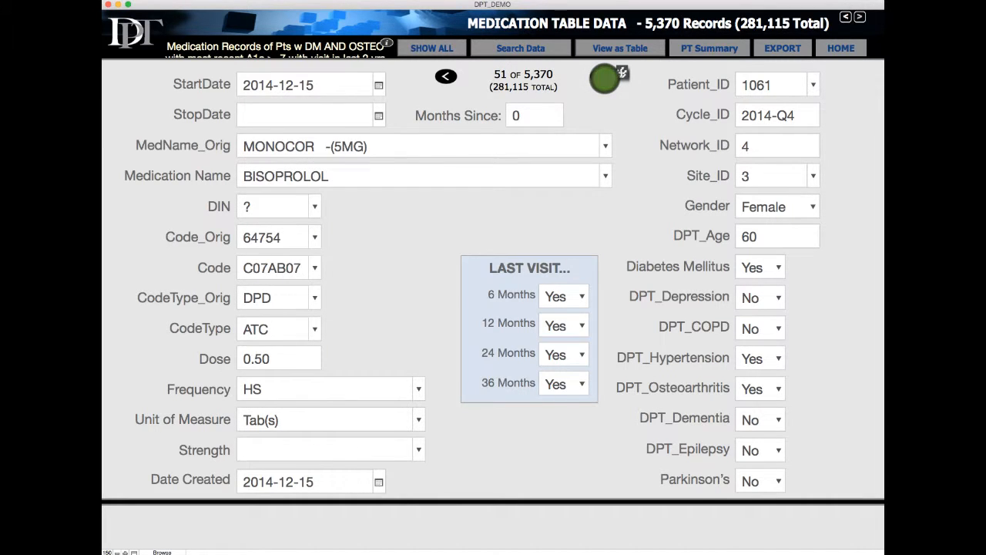
Set up an Excel export of the medication records as Medications.xlsx on the Desktop, replacing the existing file and naming the worksheet Medications
left_click(782, 48)
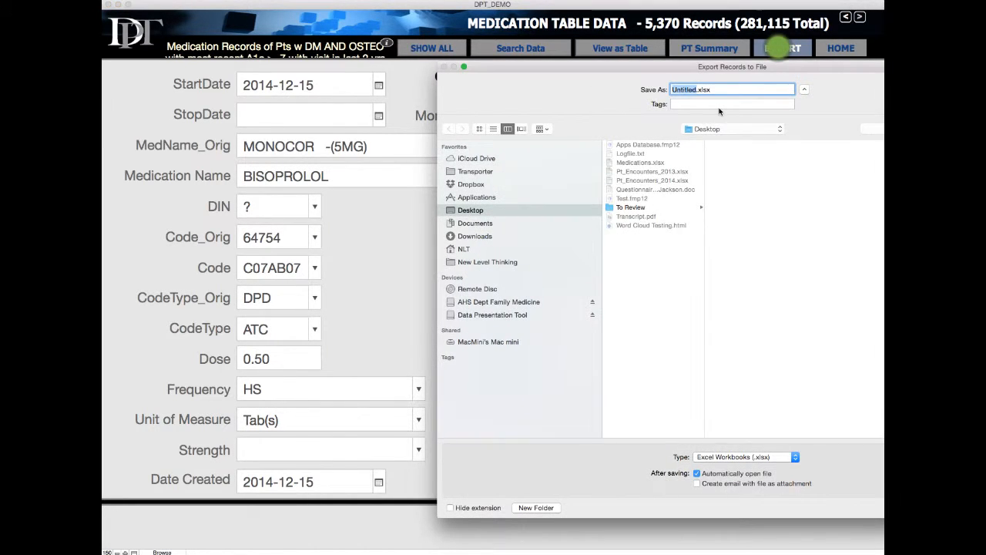
type("Medications of")
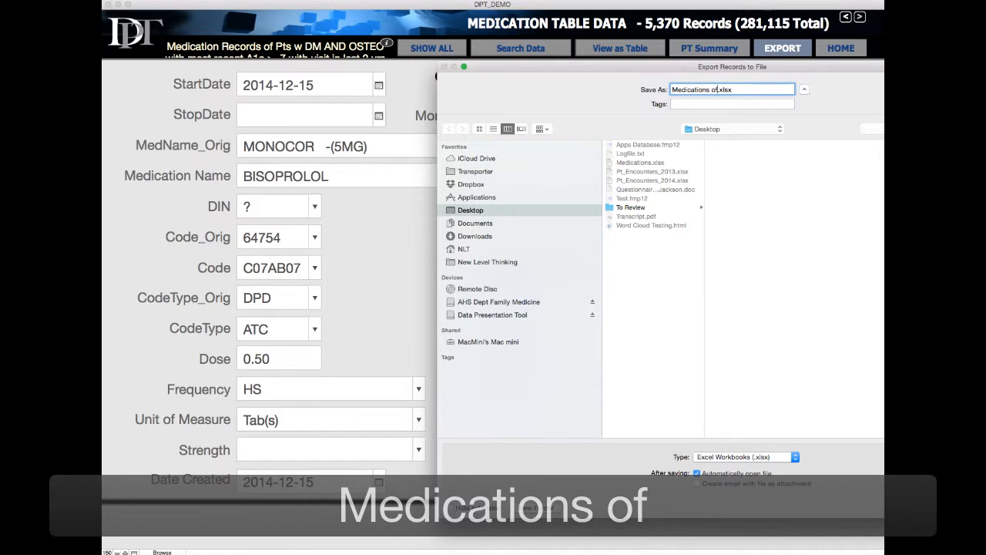
key("BackSpace")
key("BackSpace")
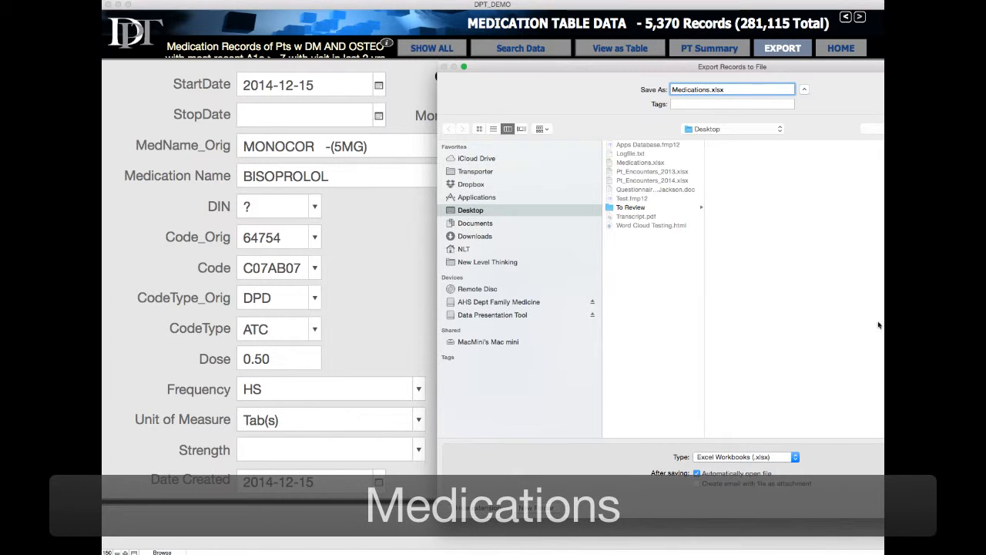
key("Return")
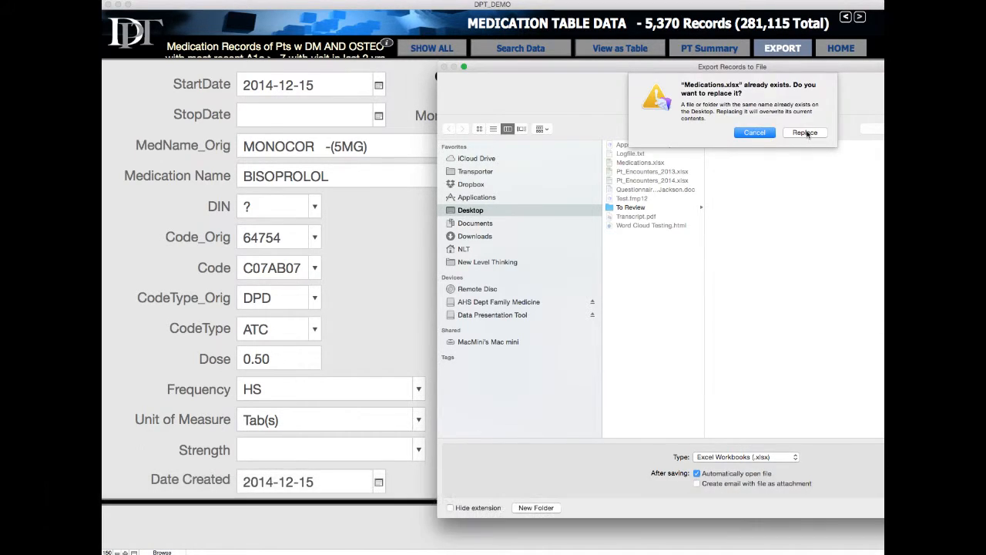
left_click(805, 132)
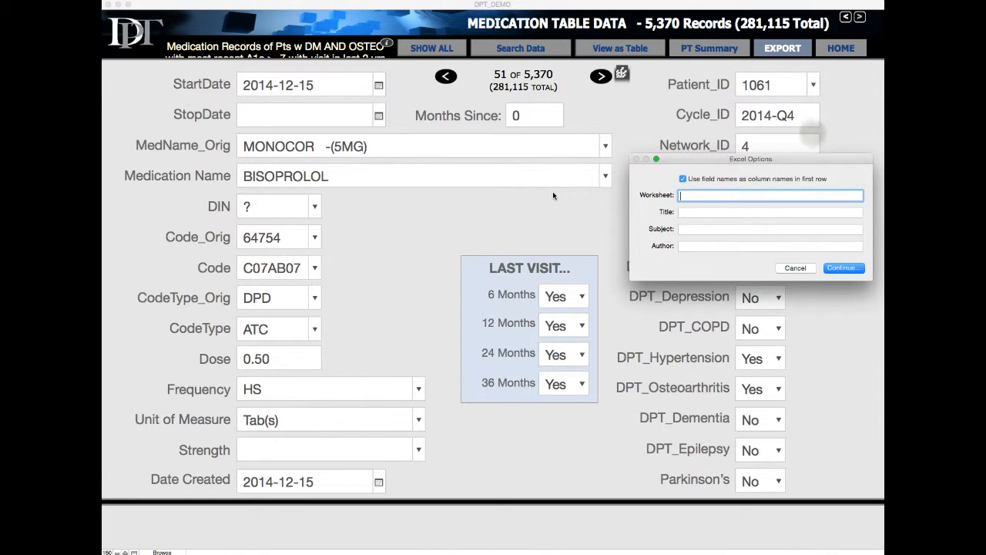
type("Medications")
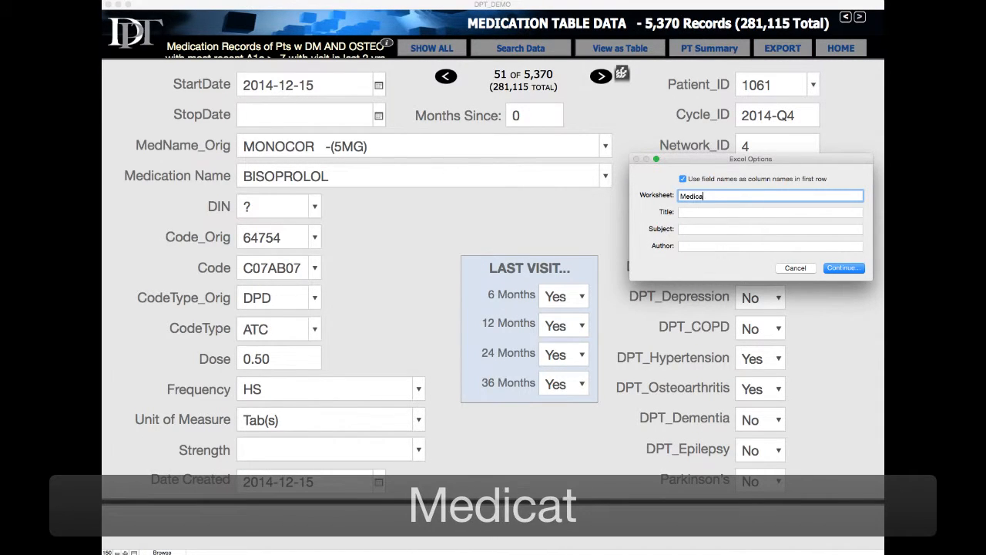
key("Return")
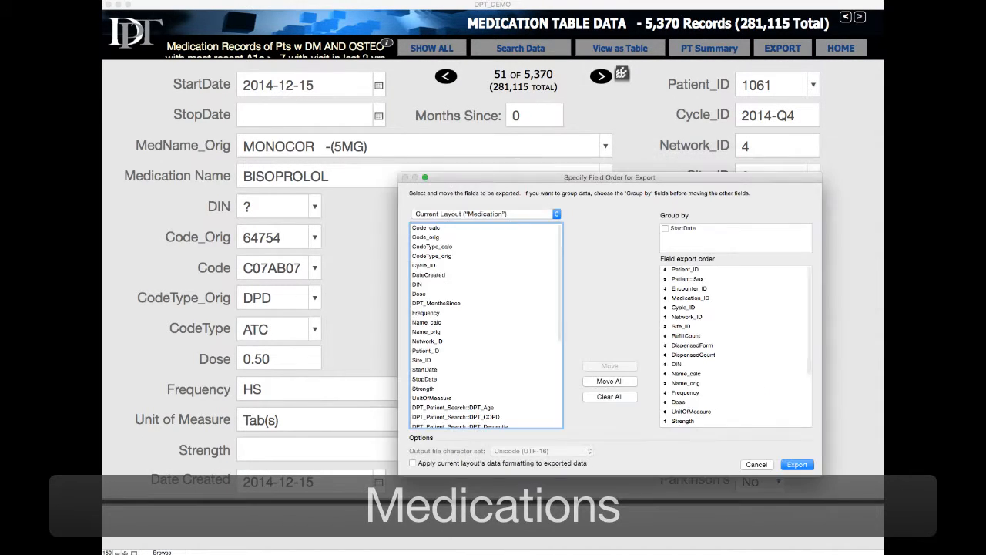
Replace the export field list with only Patient_ID, Name_calc, Frequency and Dose, in that order, and export the medication records
left_click(610, 396)
double_click(430, 322)
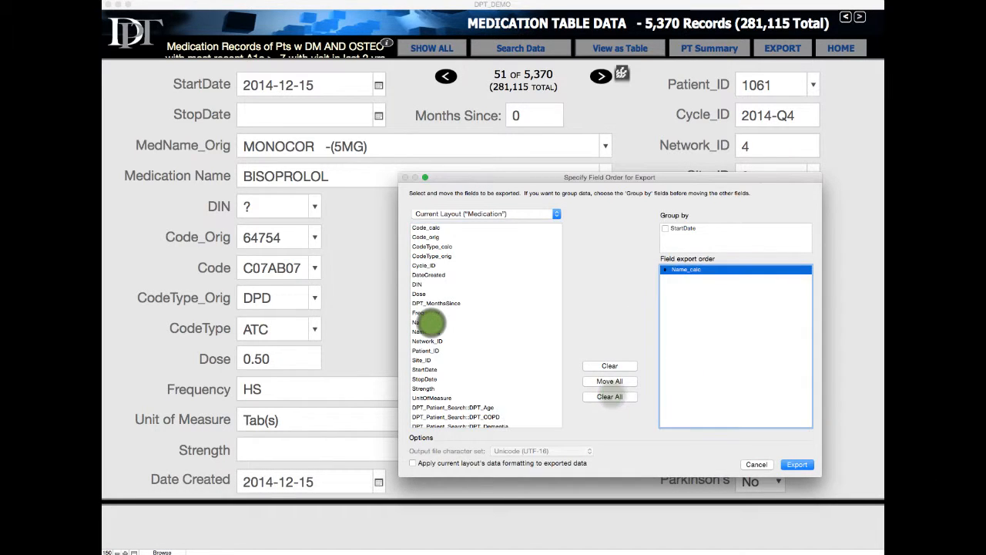
double_click(429, 312)
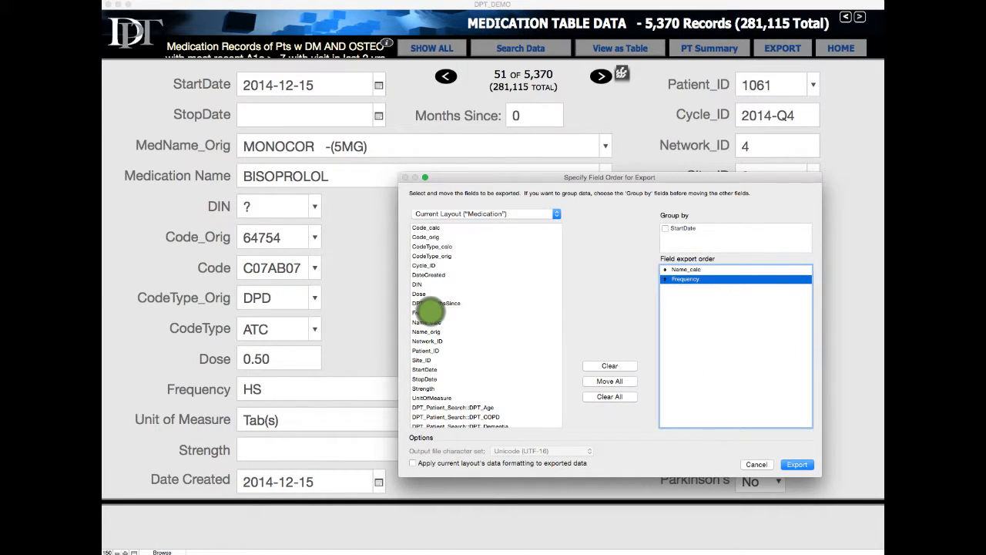
double_click(420, 294)
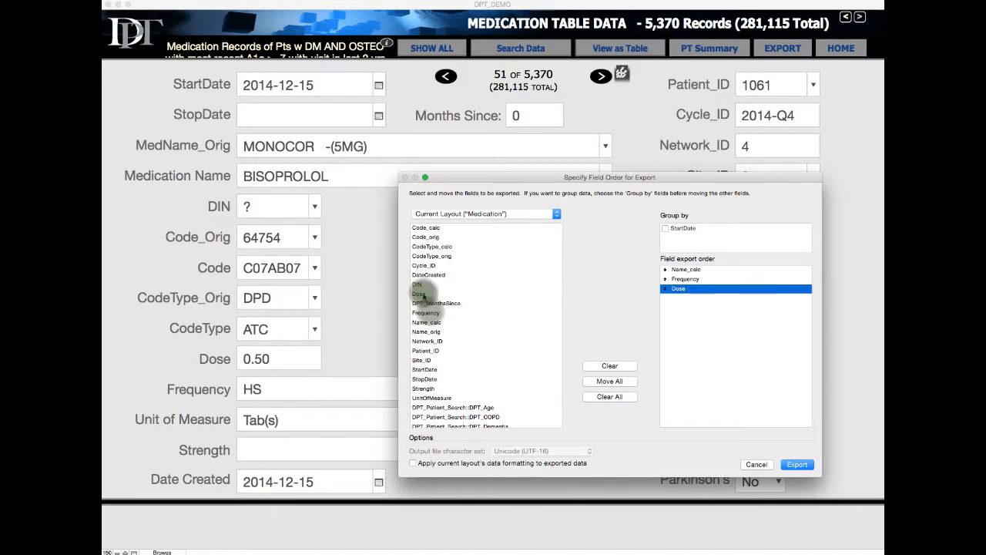
double_click(426, 351)
left_click_drag(663, 298, 667, 267)
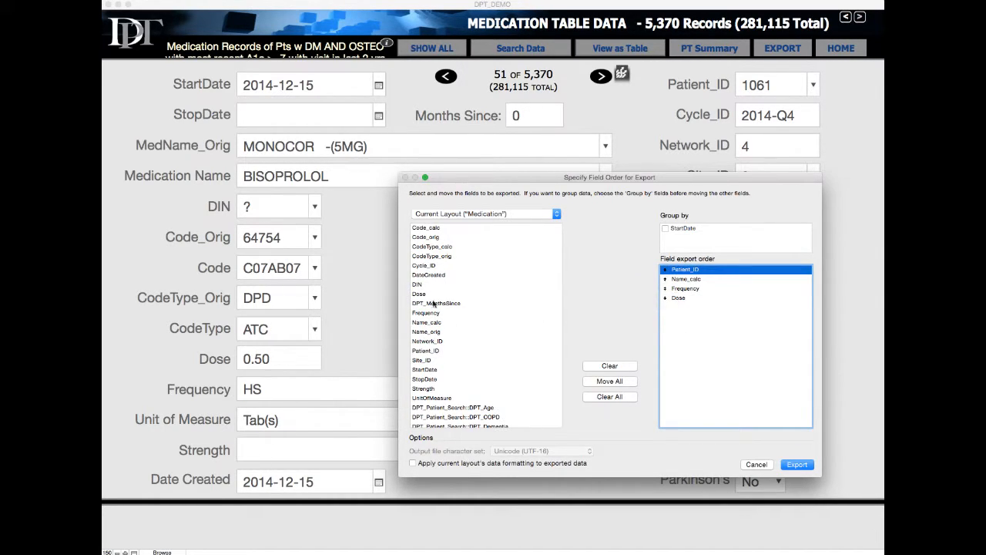
scroll(436, 332, "down", 2)
scroll(437, 335, "down", 8)
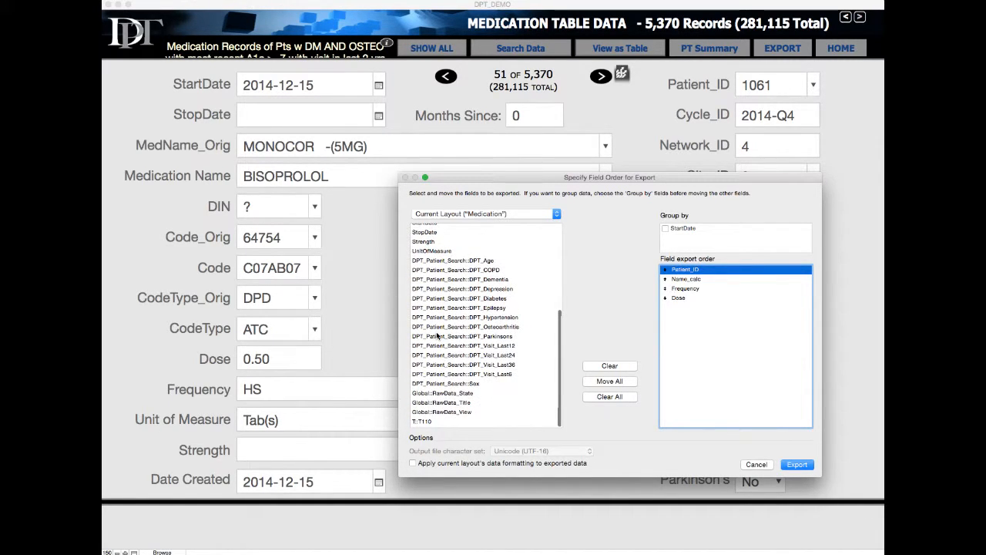
scroll(437, 336, "up", 10)
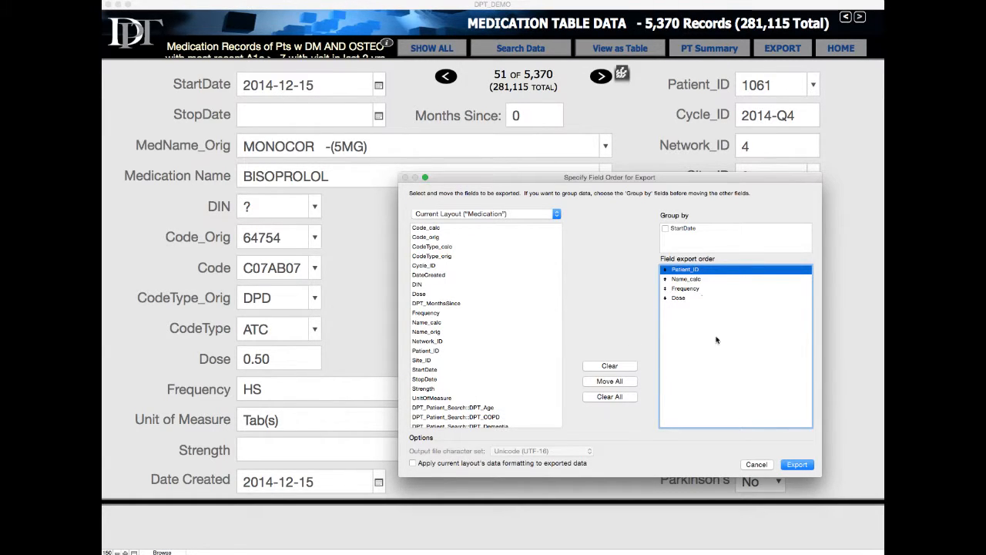
left_click(798, 463)
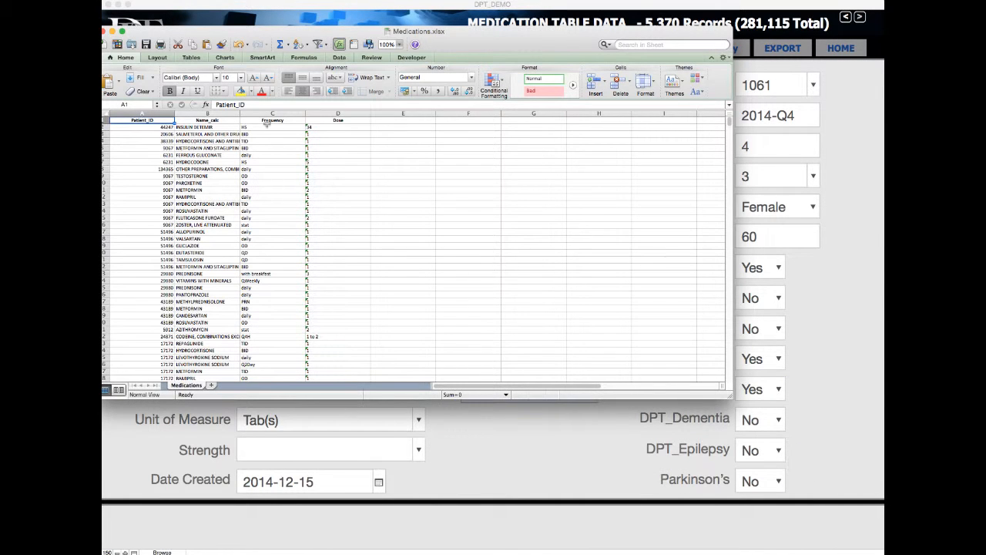
Examine the exported Medications worksheet at 150% zoom with the Name_calc column fitted to its contents, and close the workbook
left_click(398, 46)
left_click(395, 64)
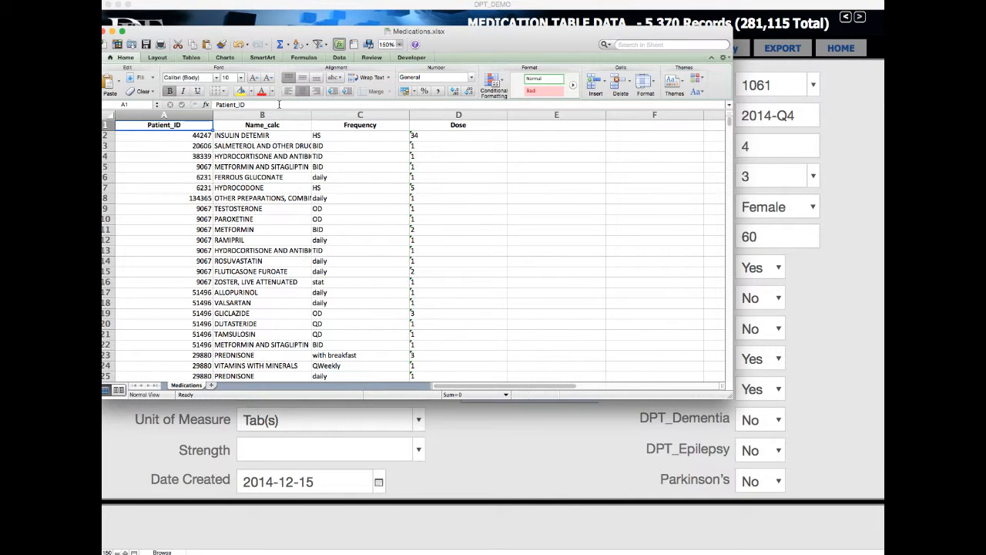
double_click(312, 114)
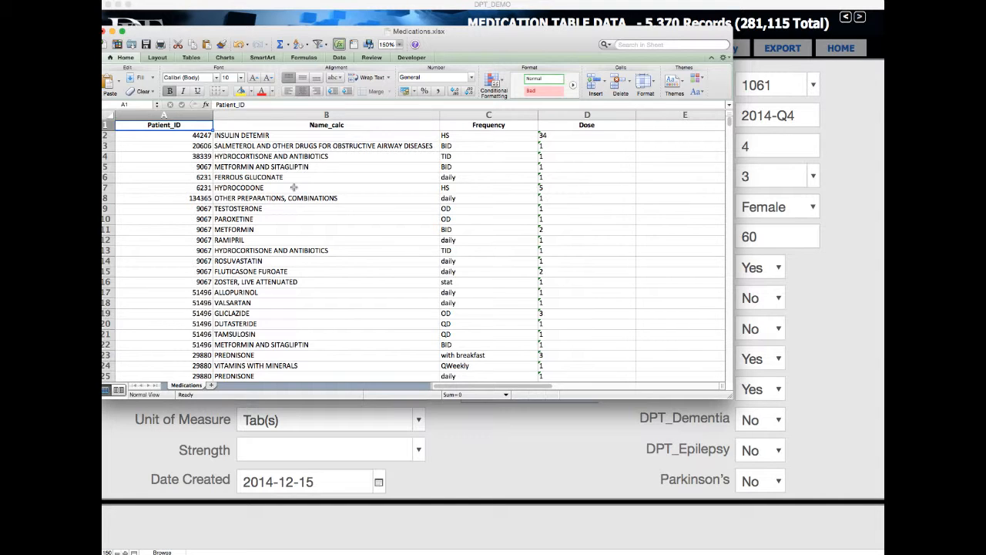
left_click(103, 31)
left_click(388, 97)
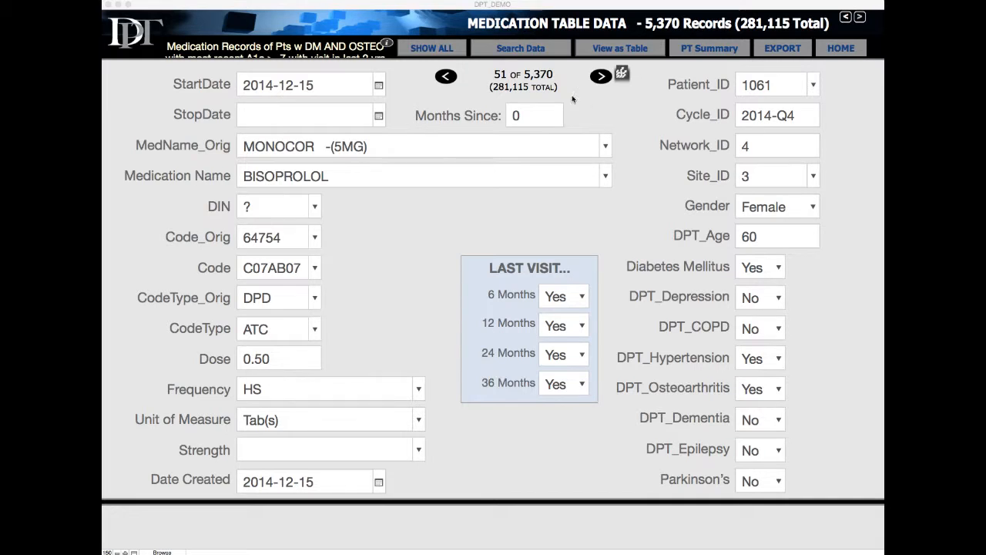
Begin a new search of the medication records with 2013-1-1 picked from the calendar as the StartDate
left_click(510, 51)
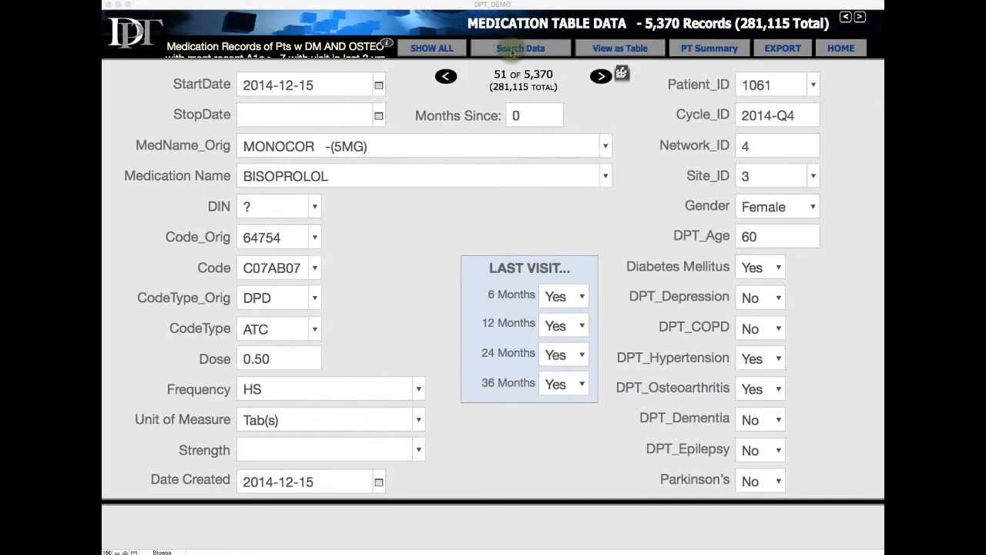
left_click(378, 84)
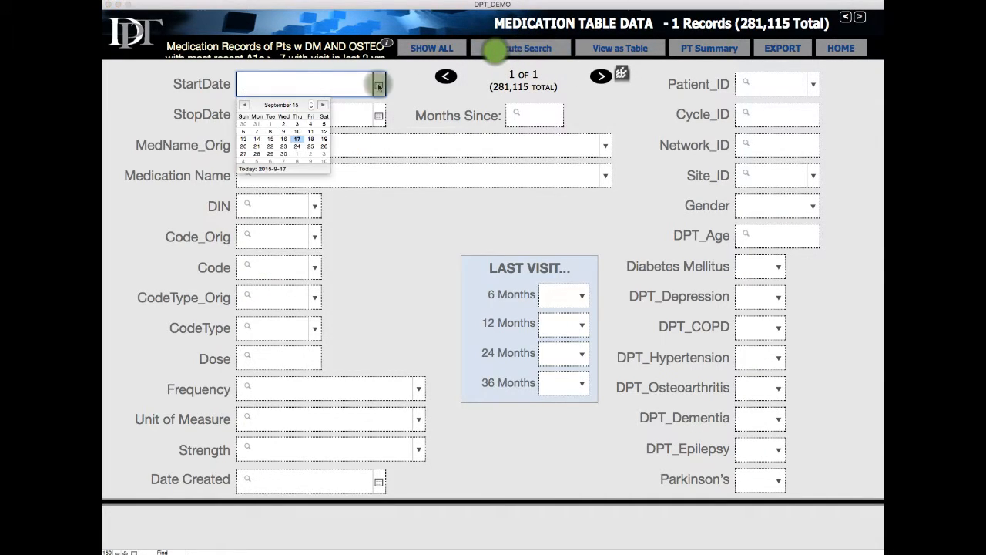
left_click(311, 107)
left_click(311, 108)
left_click(245, 104)
left_click(244, 105)
left_click(244, 104)
left_click(245, 104)
left_click(244, 105)
left_click(244, 104)
left_click(245, 105)
left_click(244, 105)
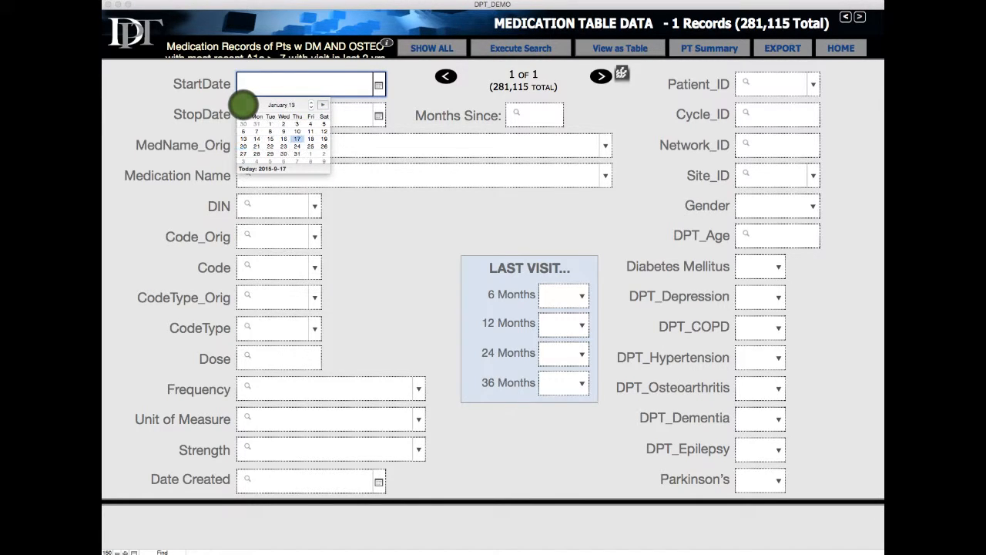
left_click(270, 123)
Change the StartDate criterion to >=2013-1-1 and run the medication search as a regular find, without omitting records
left_click(307, 85)
left_click(328, 87)
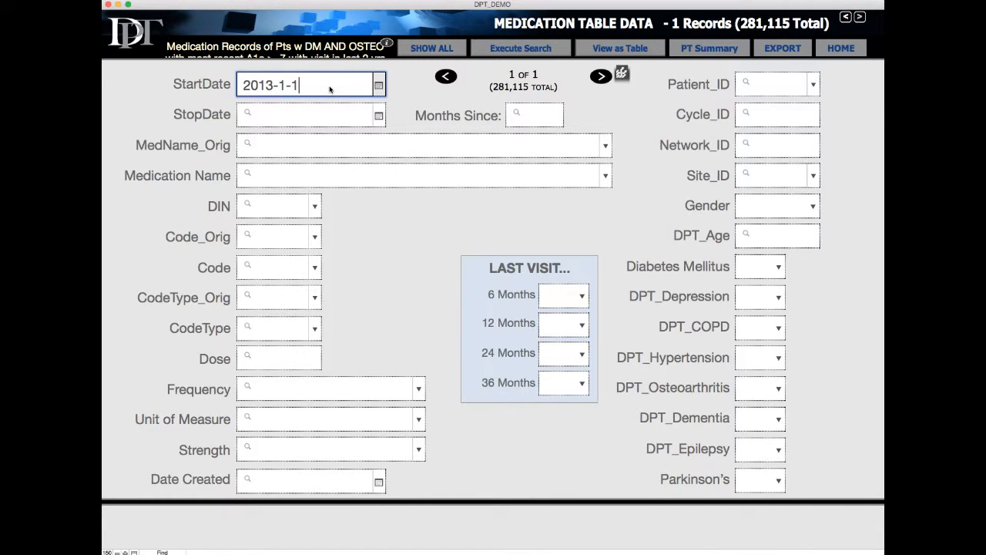
key("Up")
type(">=")
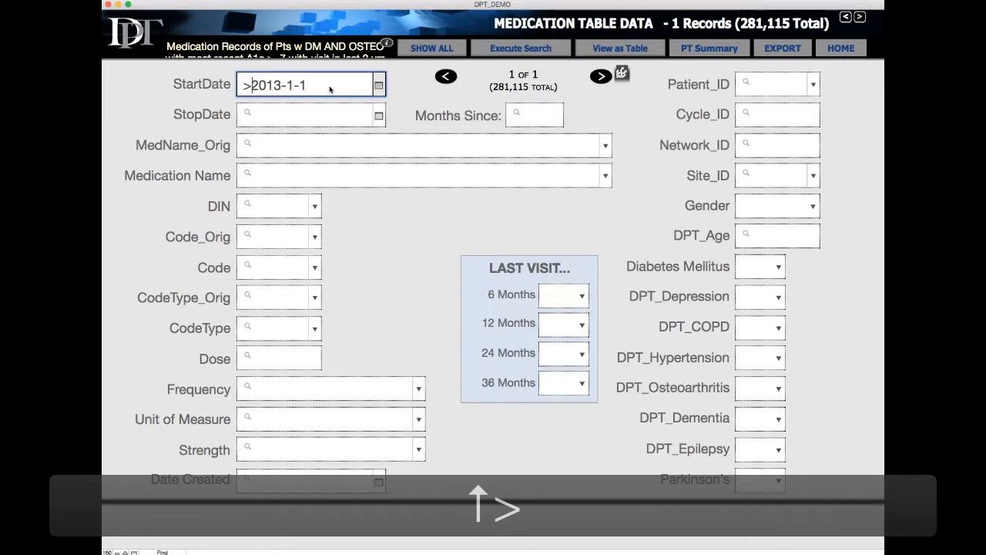
left_click(536, 51)
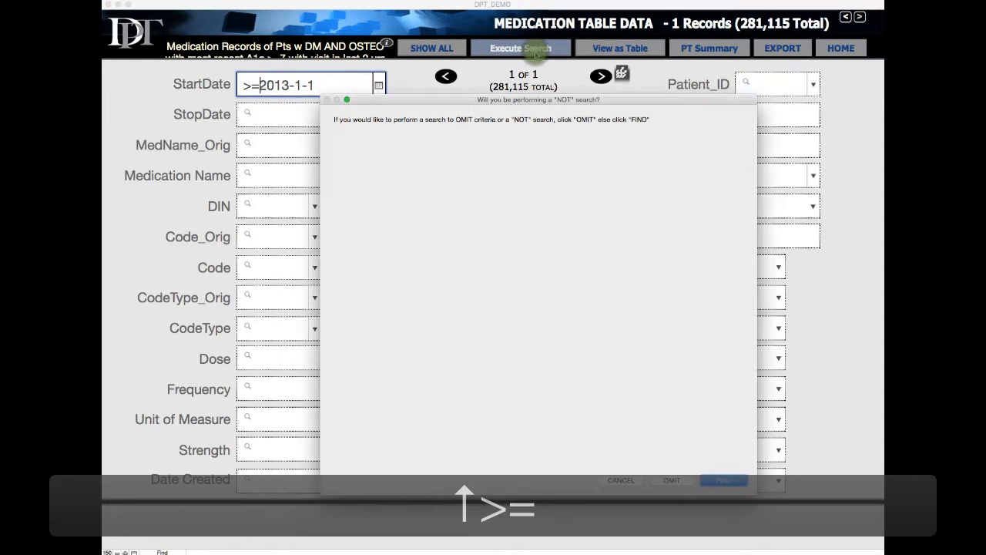
left_click(720, 480)
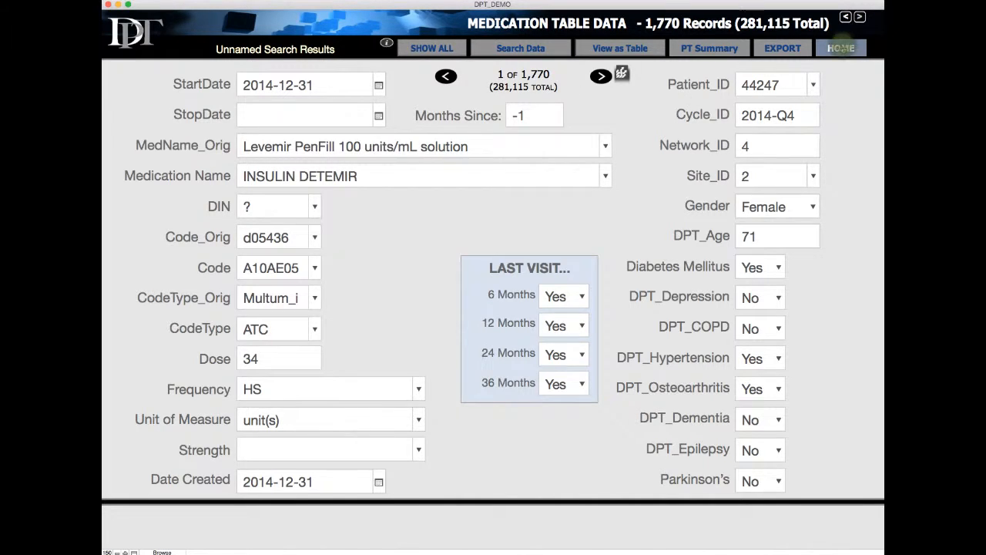
Return home, open the patient search, and cancel it in favour of the report view of the previously found patients
left_click(840, 48)
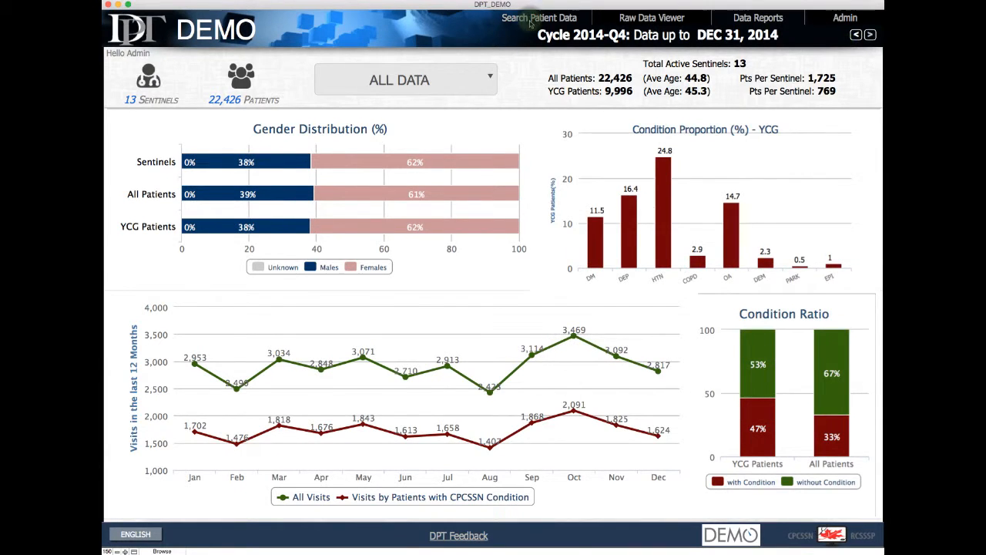
left_click(530, 24)
left_click(179, 114)
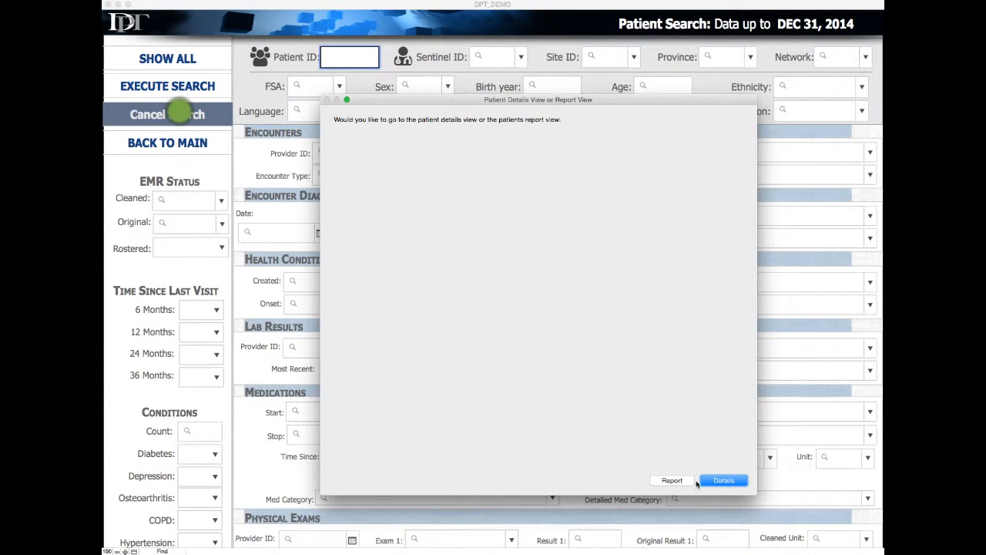
left_click(685, 480)
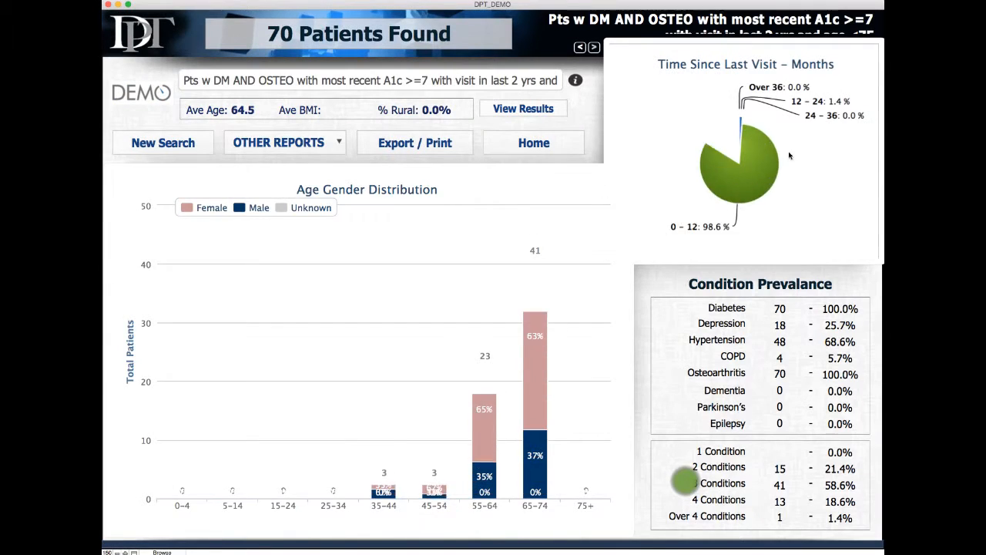
Review the other report types offered for the found patients and open General Reports / Saved Searches
left_click(340, 144)
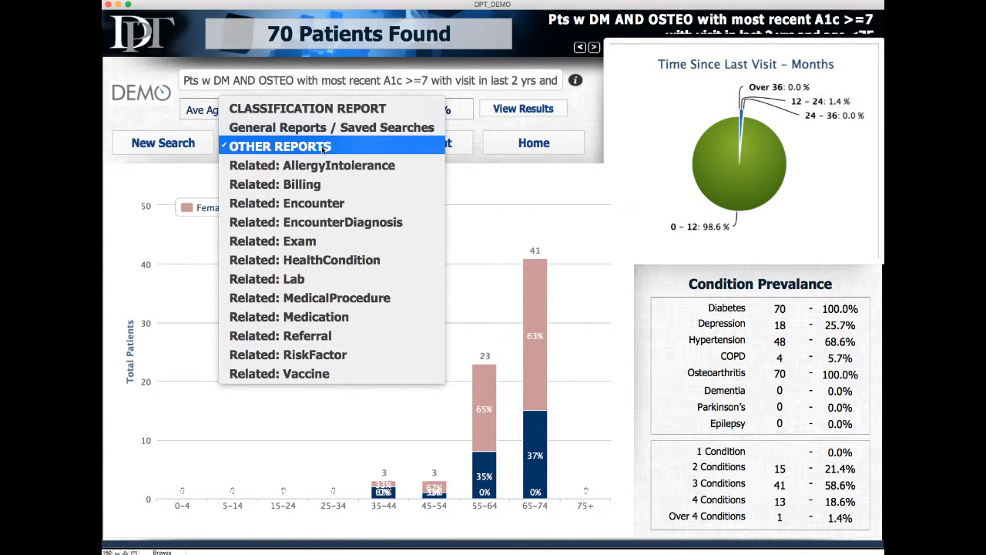
left_click(607, 110)
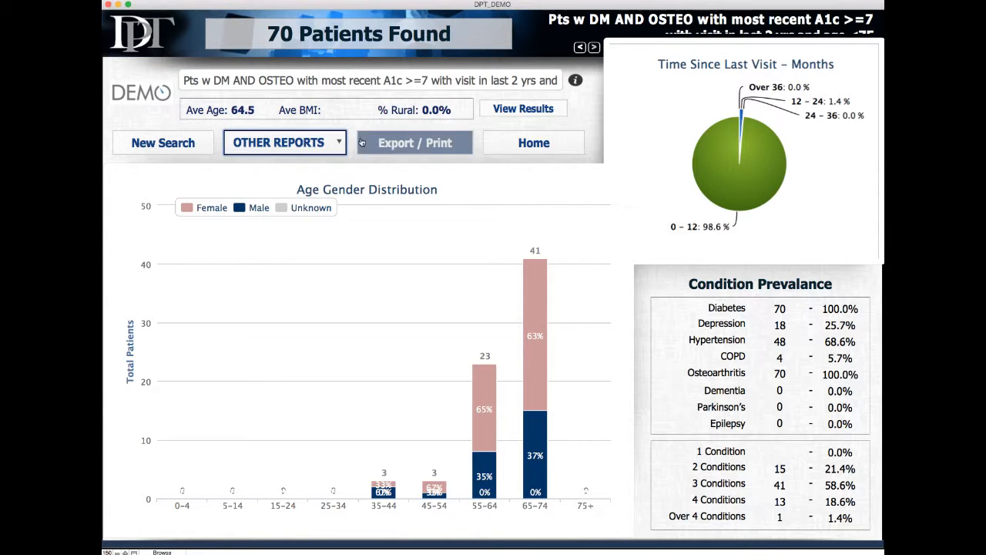
left_click(336, 142)
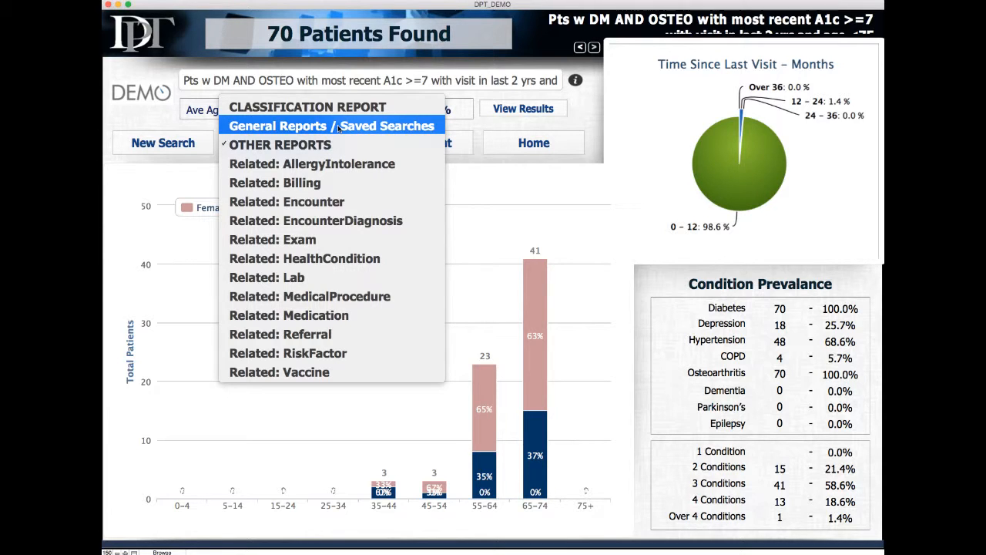
left_click(337, 126)
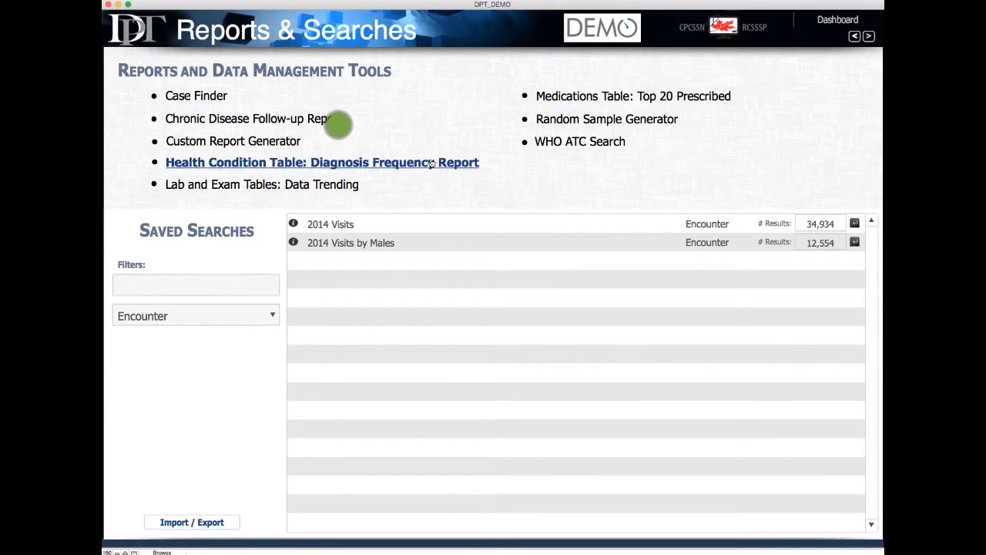
Reach the data reports from the dashboard and open Medications Table: Top 20 Prescribed, keeping the Diabetes Patients filter
left_click(837, 20)
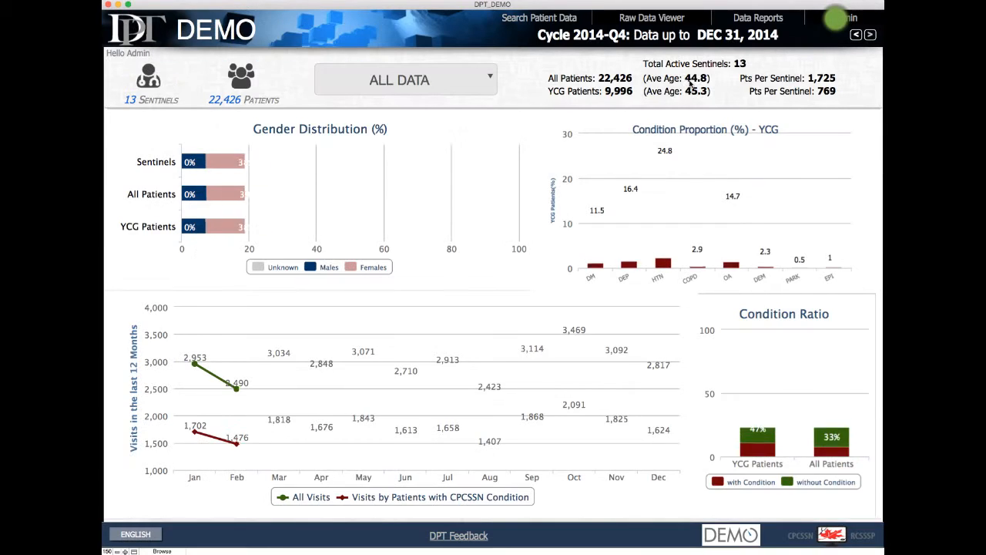
left_click(757, 18)
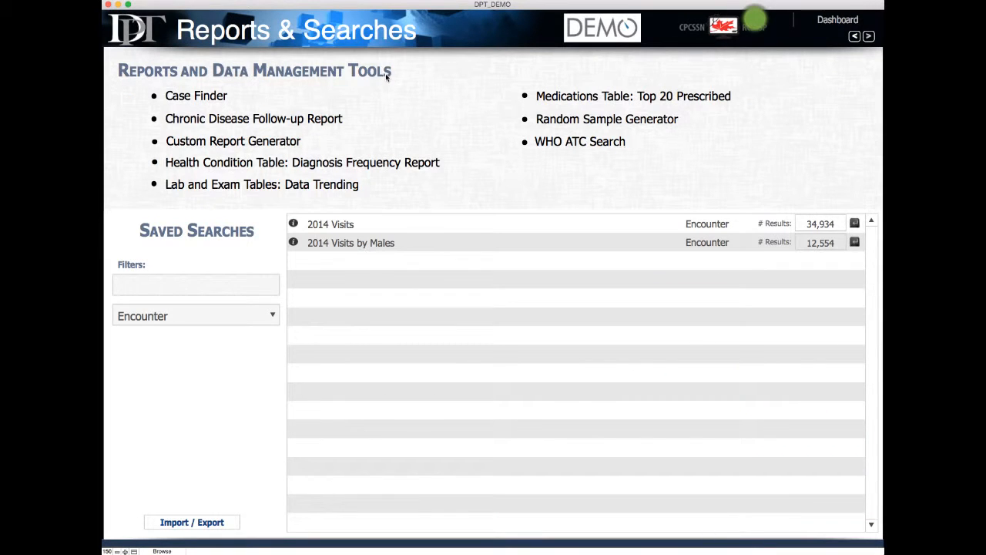
left_click(562, 97)
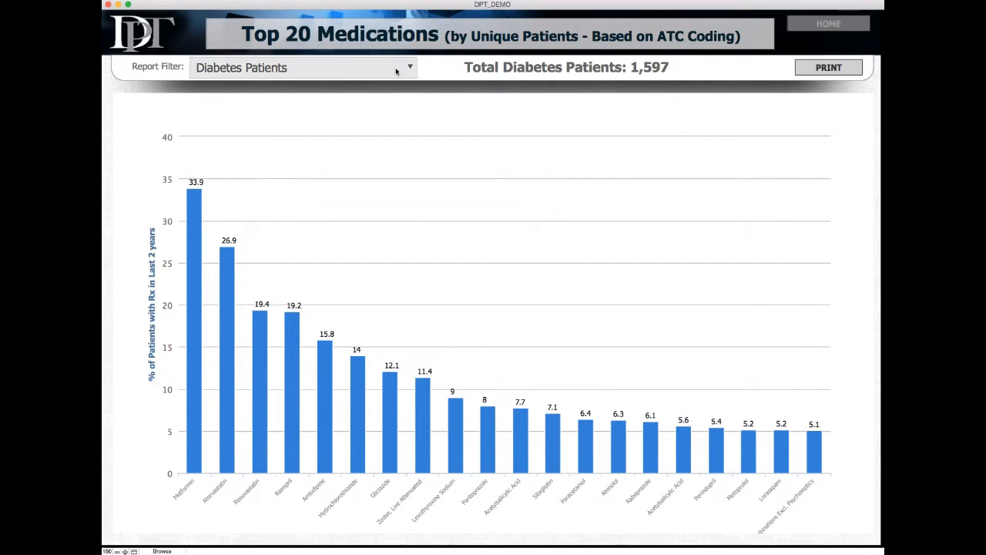
left_click(396, 68)
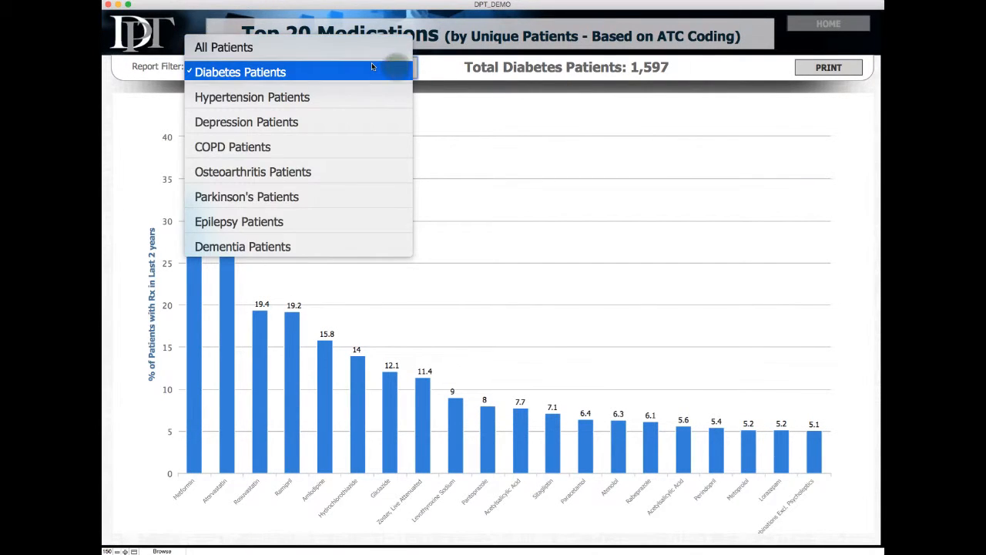
left_click(371, 68)
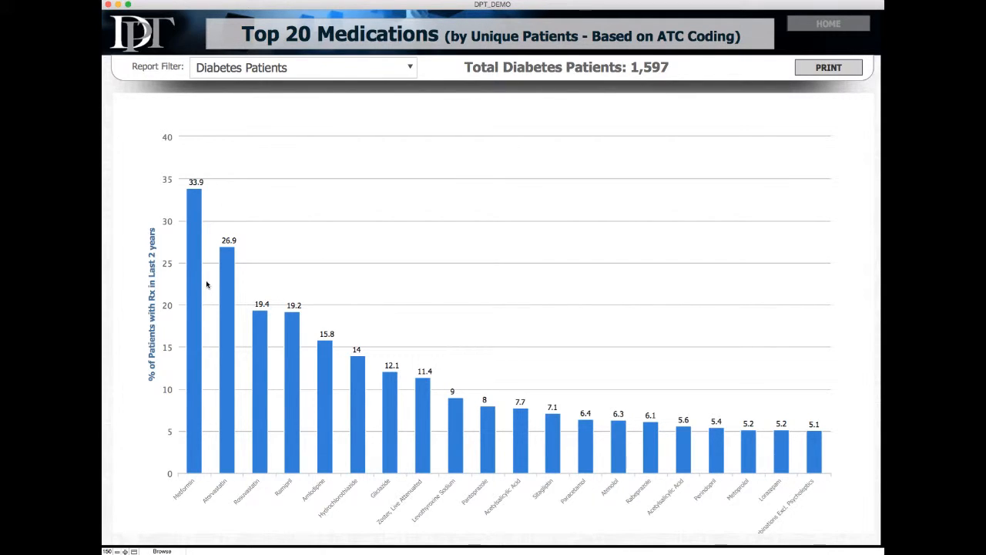
left_click(187, 493)
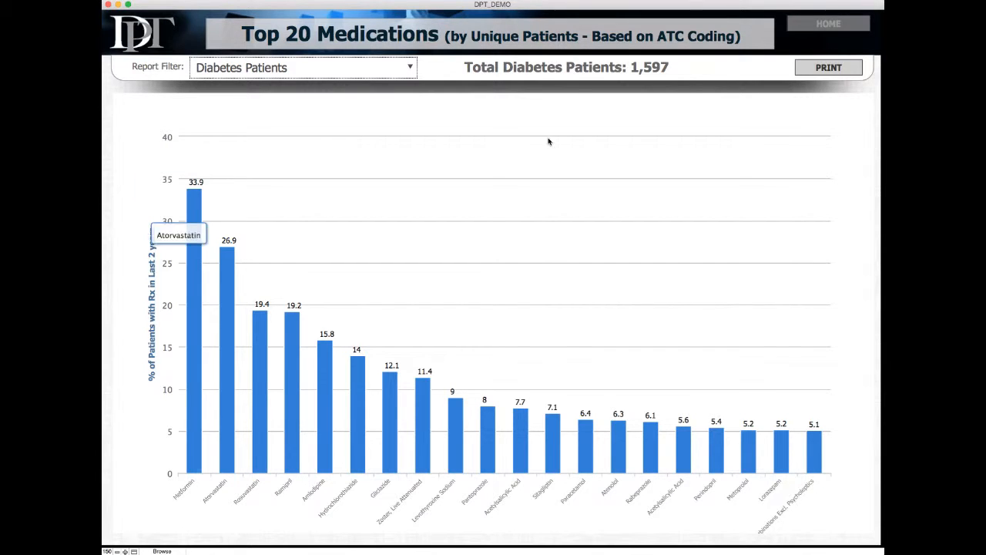
Add the Top 20 Medications chart to the existing DiabetesDemo PDF report as "Meds Report" and close the resulting PDF
left_click(814, 67)
left_click(724, 481)
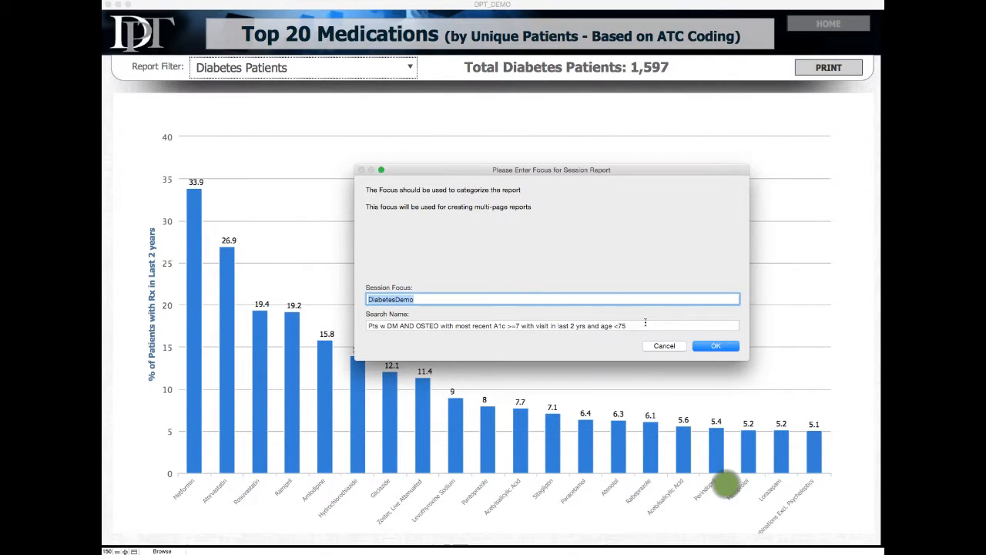
left_click(643, 322)
type("Meds Report")
key("Return")
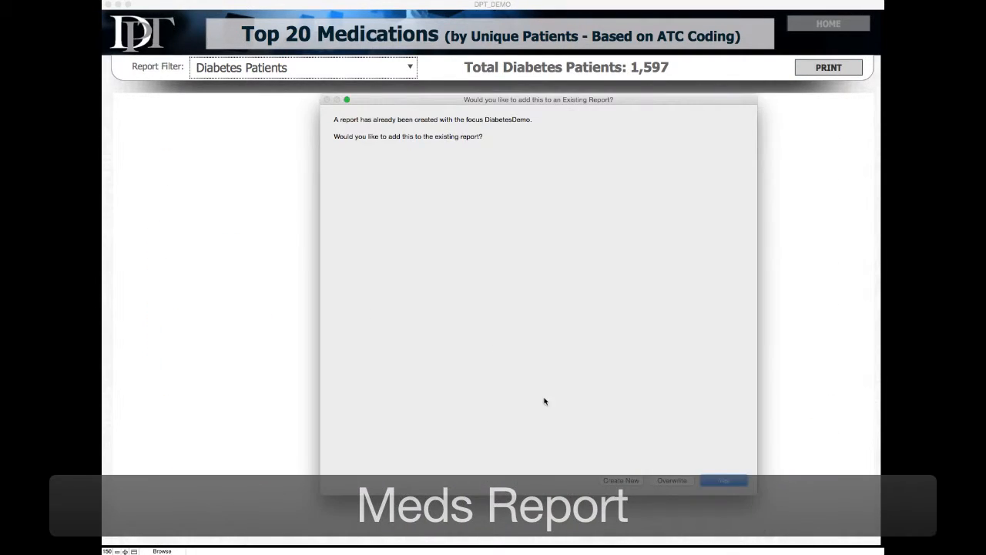
left_click(735, 481)
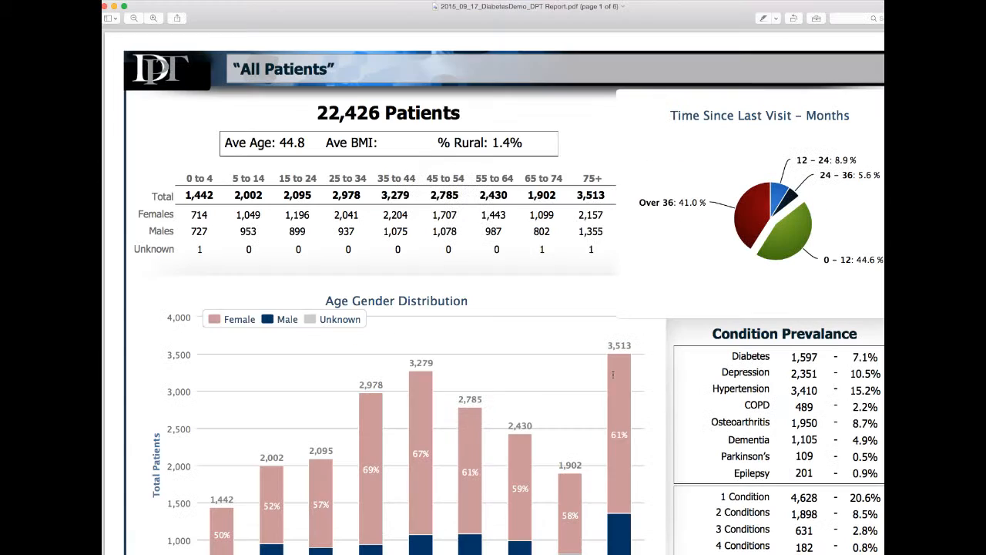
left_click(104, 6)
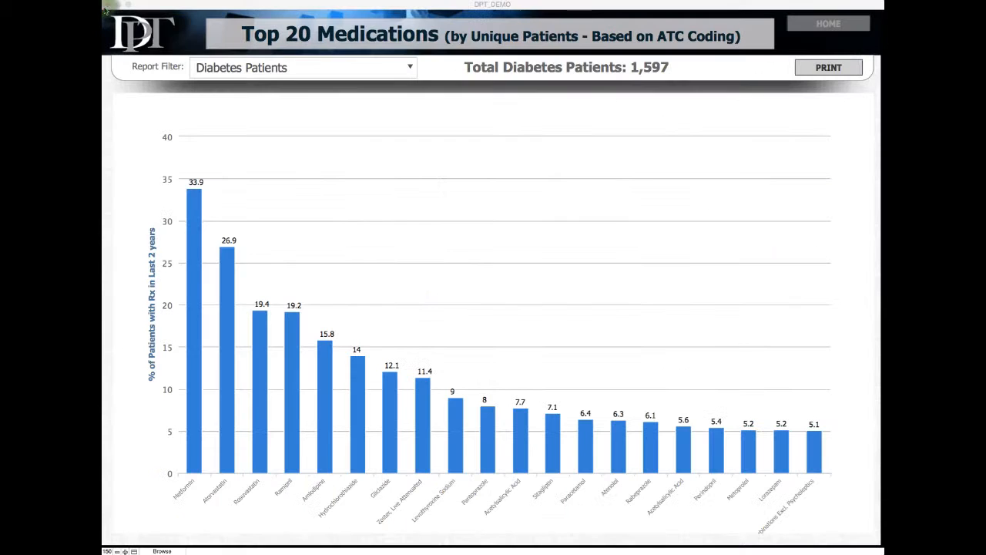
left_click(735, 109)
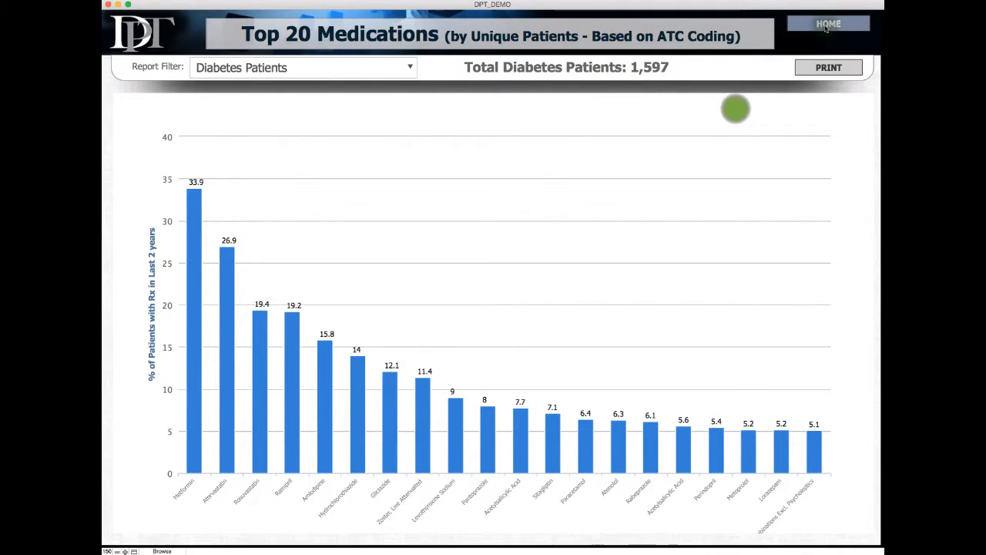
Return to the dashboard, go to the data reports and open Lab and Exam Tables: Data Trending
left_click(825, 24)
left_click(744, 21)
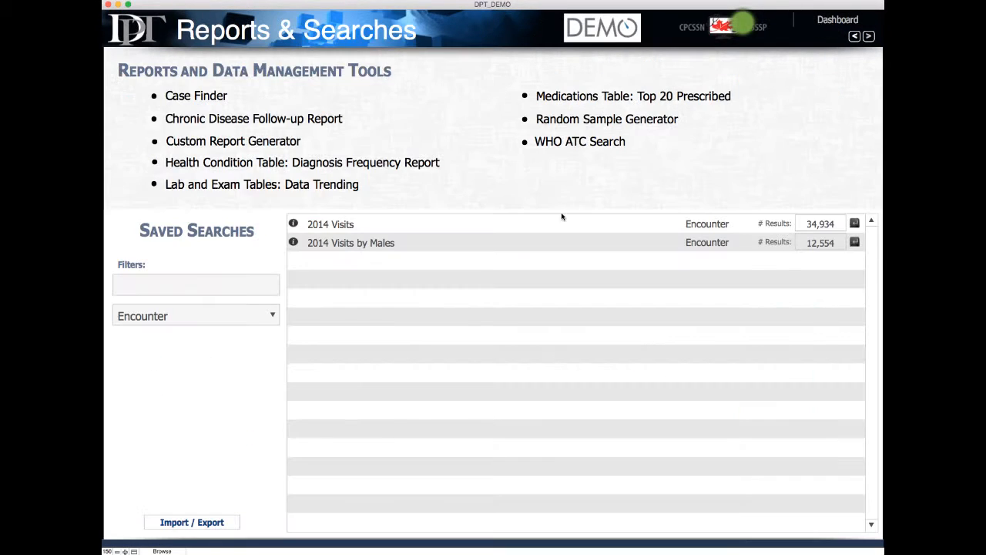
left_click(331, 185)
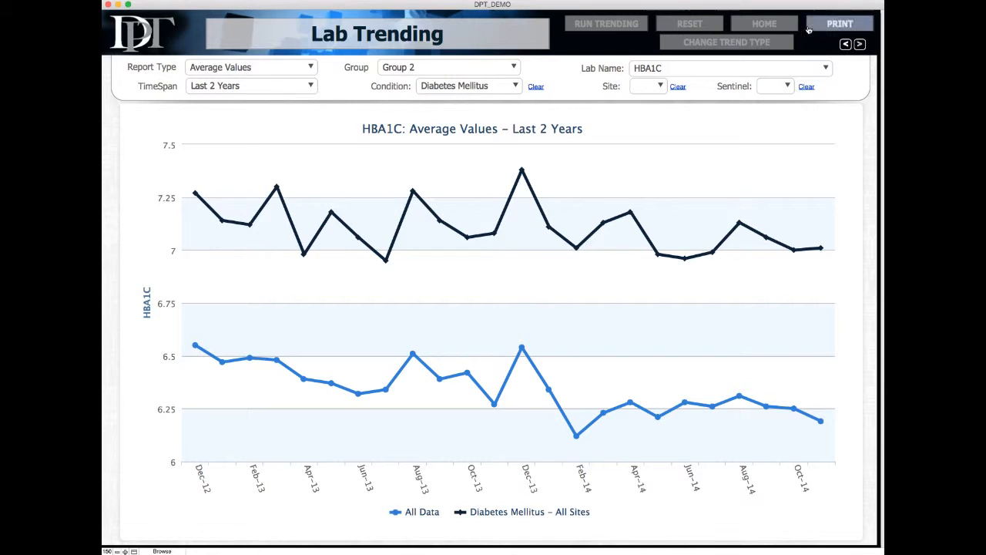
Create a PDF of the HBA1C average values graph named "A1C Trend" and add it to the existing DiabetesDemo report
left_click(838, 24)
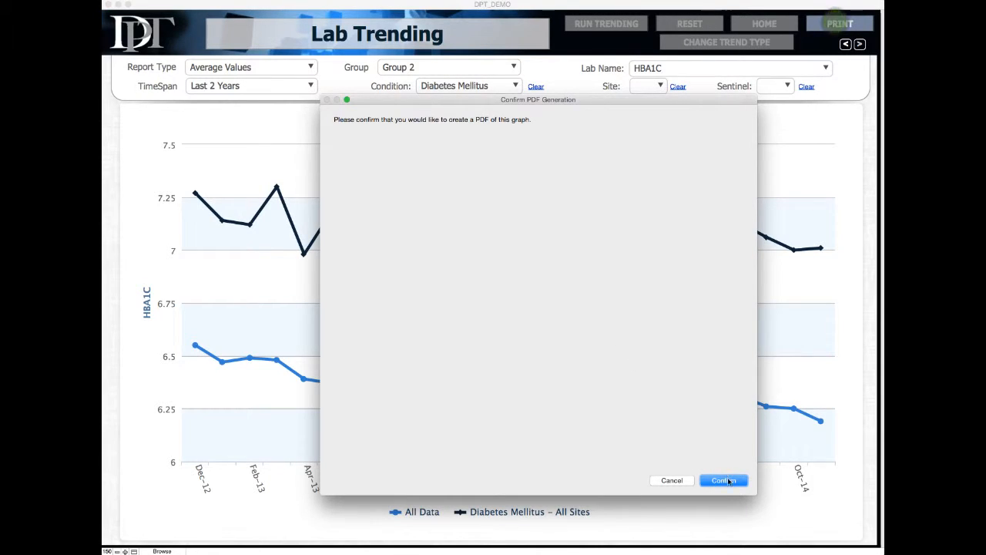
left_click(728, 480)
left_click(453, 324)
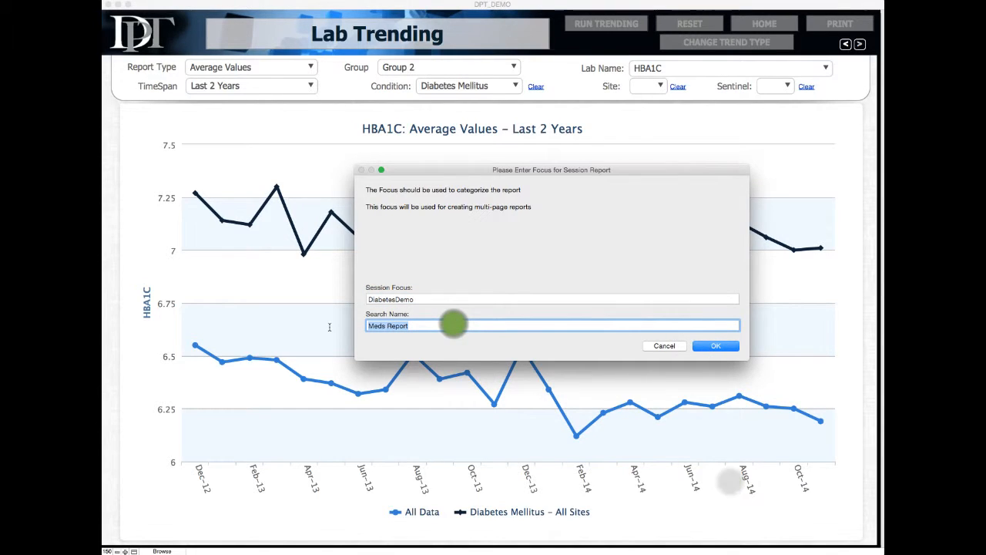
type("A1C Trend")
key("Return")
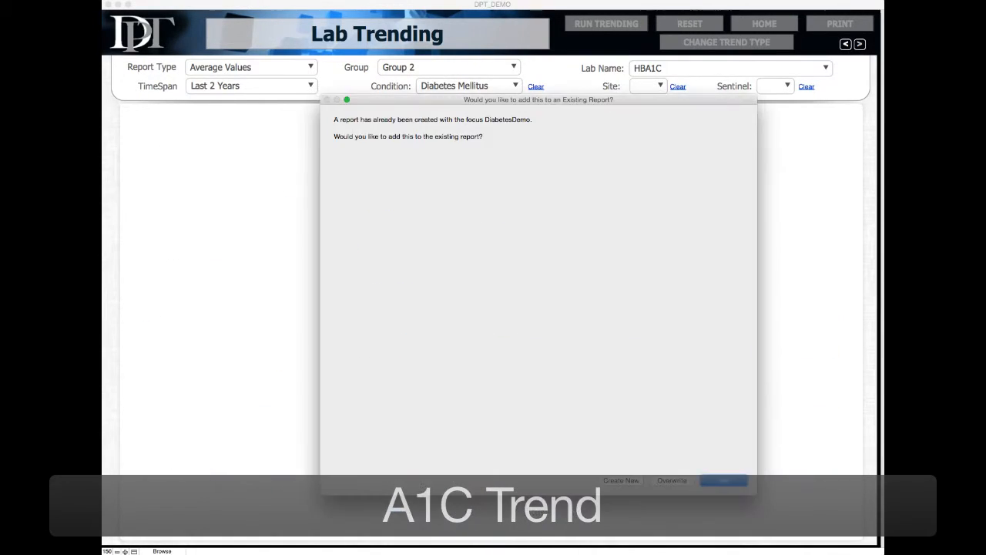
left_click(713, 478)
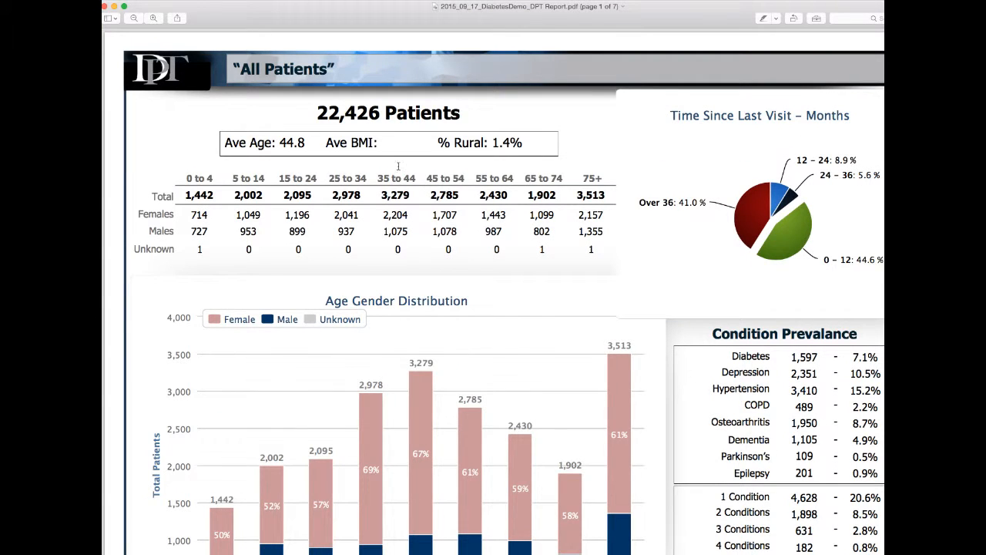
Examine every page of the DiabetesDemo PDF, from All Patients through the diabetes subsets and Top 20 Medications to the HBA1C trend
left_click(133, 18)
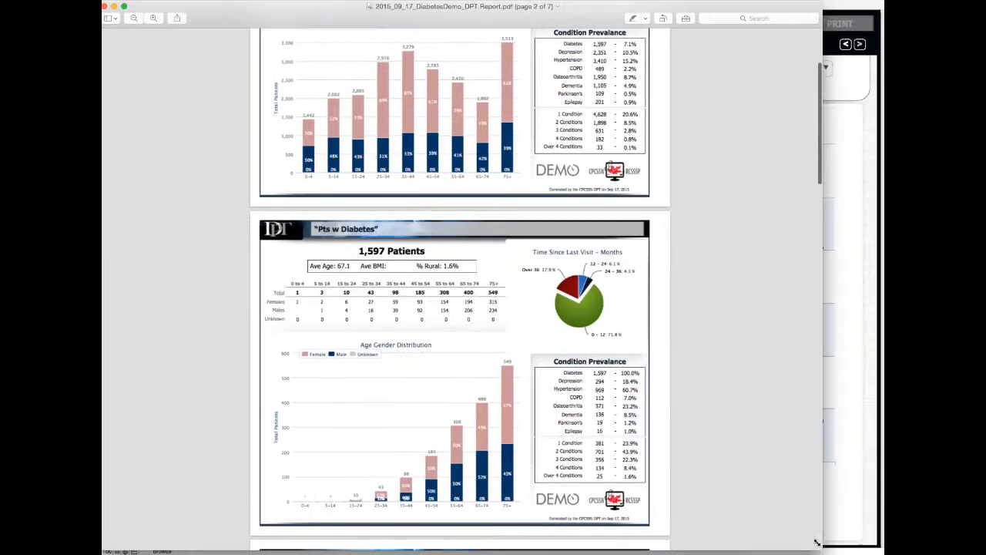
left_click_drag(817, 542, 836, 505)
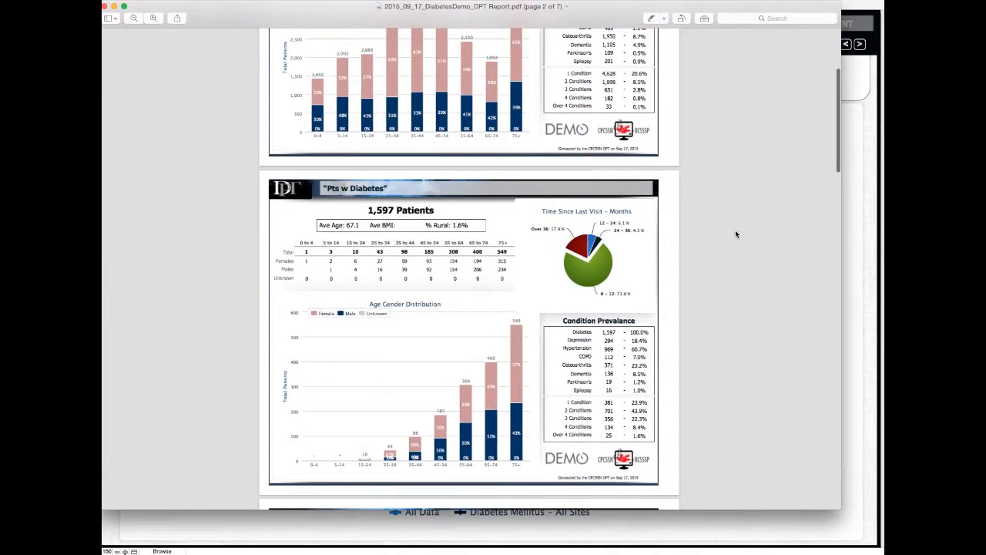
scroll(735, 234, "up", 5)
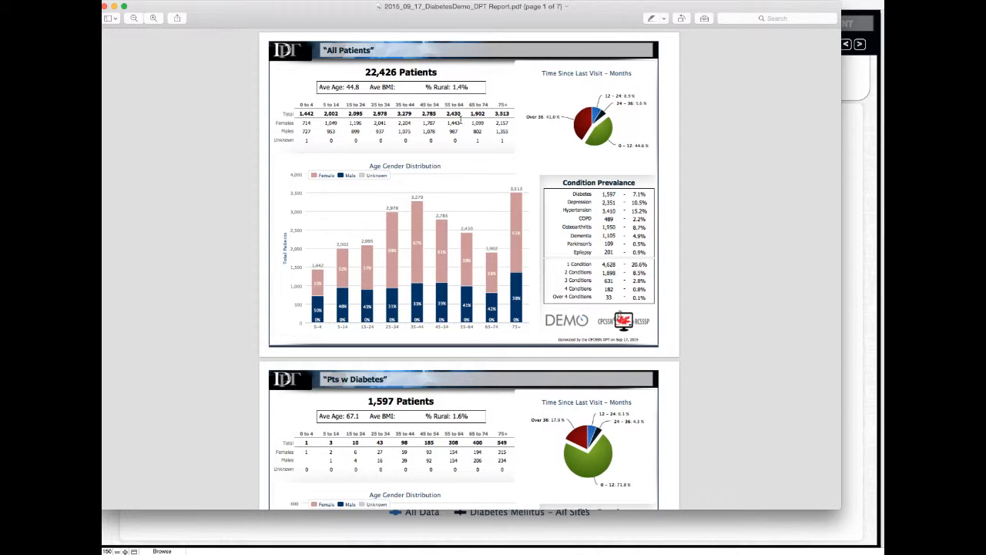
scroll(425, 239, "down", 10)
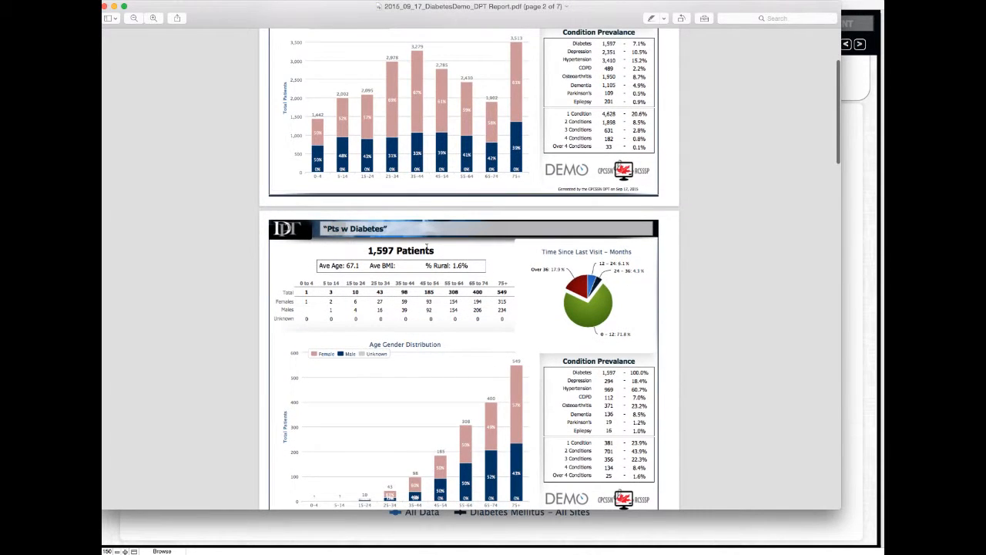
scroll(426, 246, "down", 5)
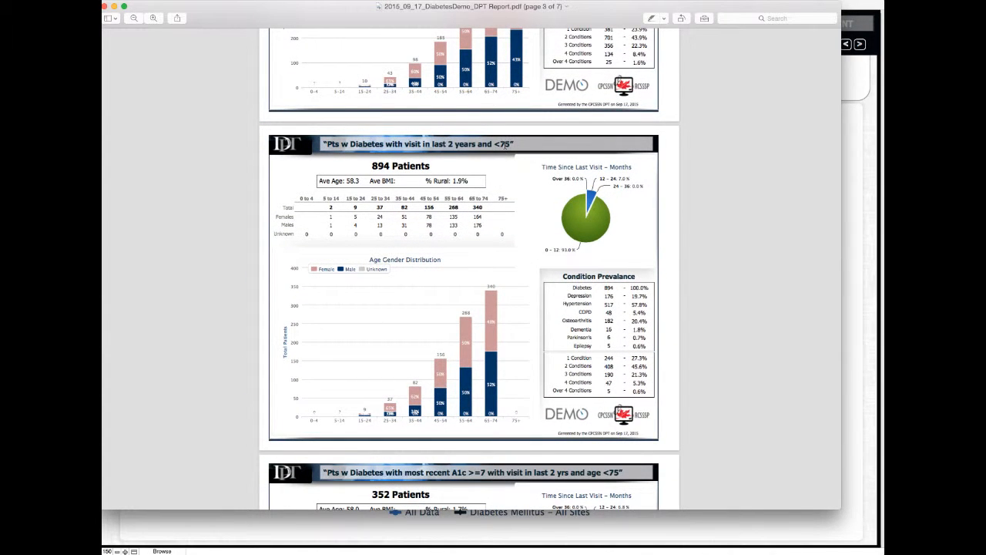
scroll(489, 208, "down", 7)
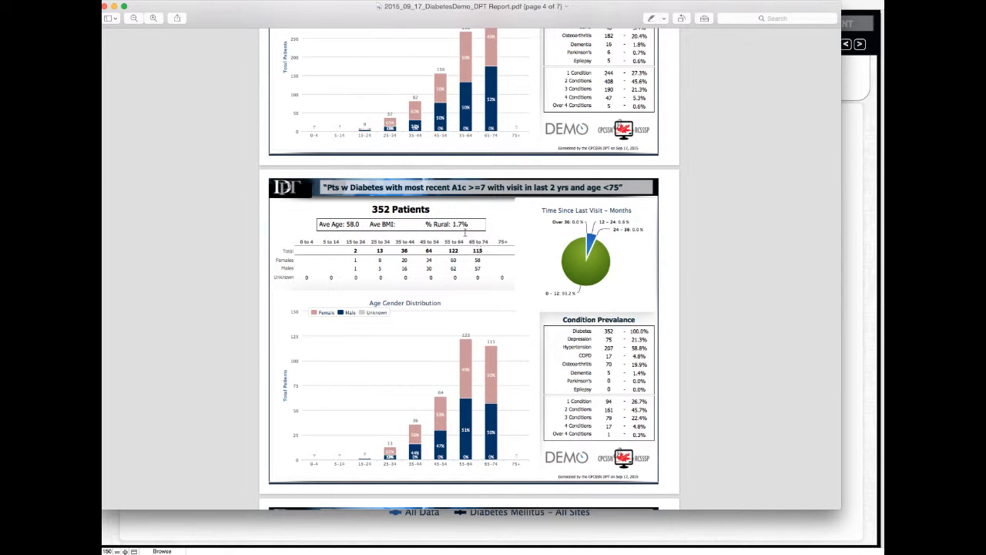
scroll(488, 258, "down", 9)
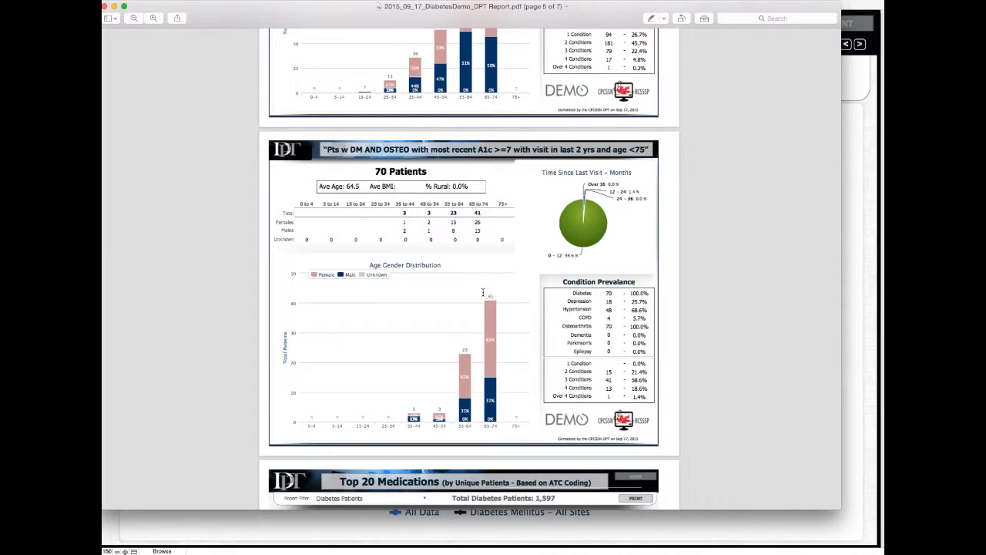
scroll(513, 308, "down", 10)
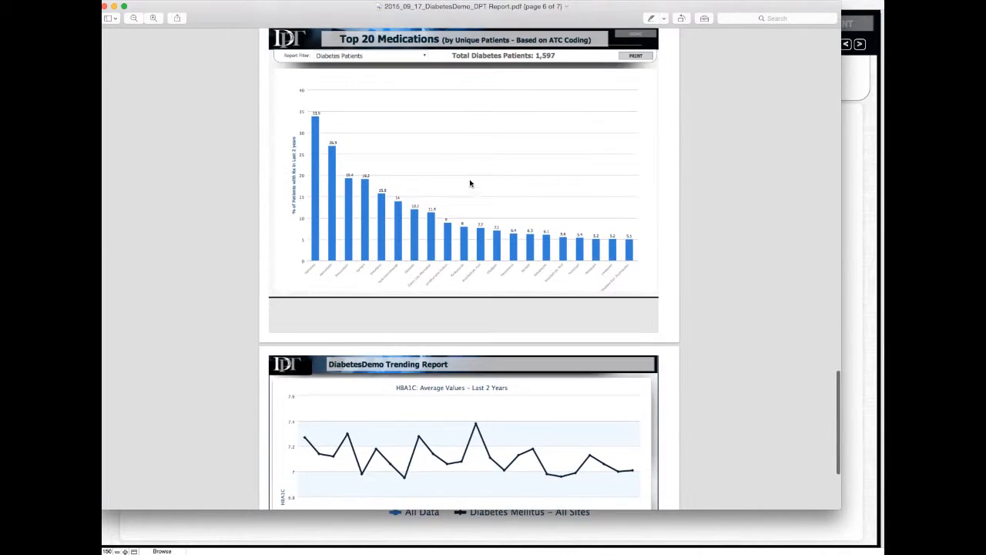
scroll(508, 222, "down", 4)
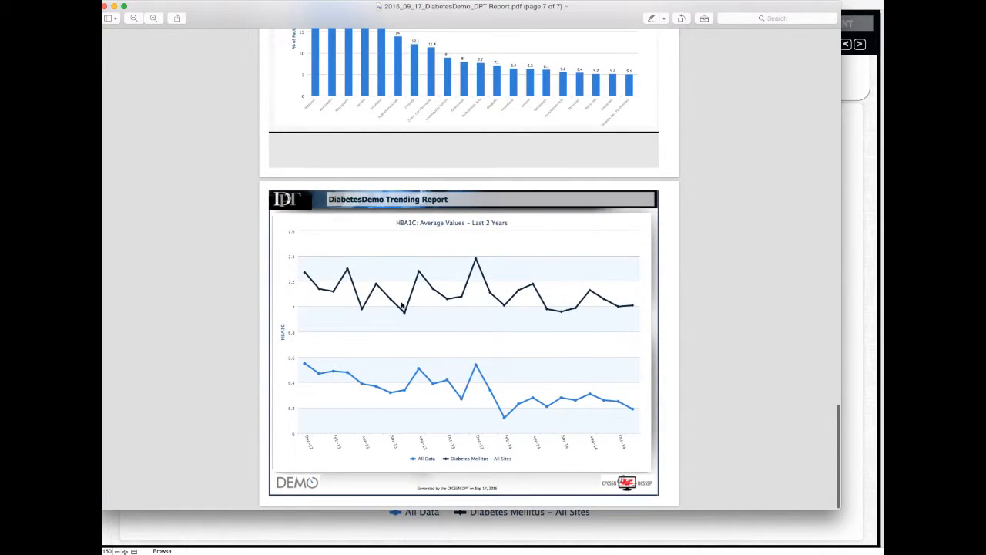
scroll(495, 330, "up", 15)
scroll(495, 330, "up", 20)
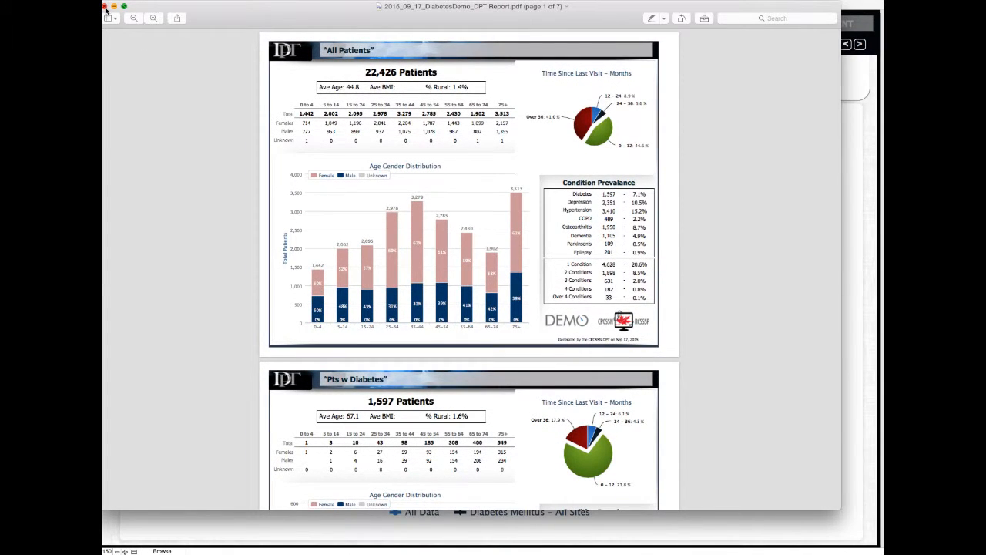
Close the DiabetesDemo PDF and return from Lab Trending to the home dashboard
left_click(105, 7)
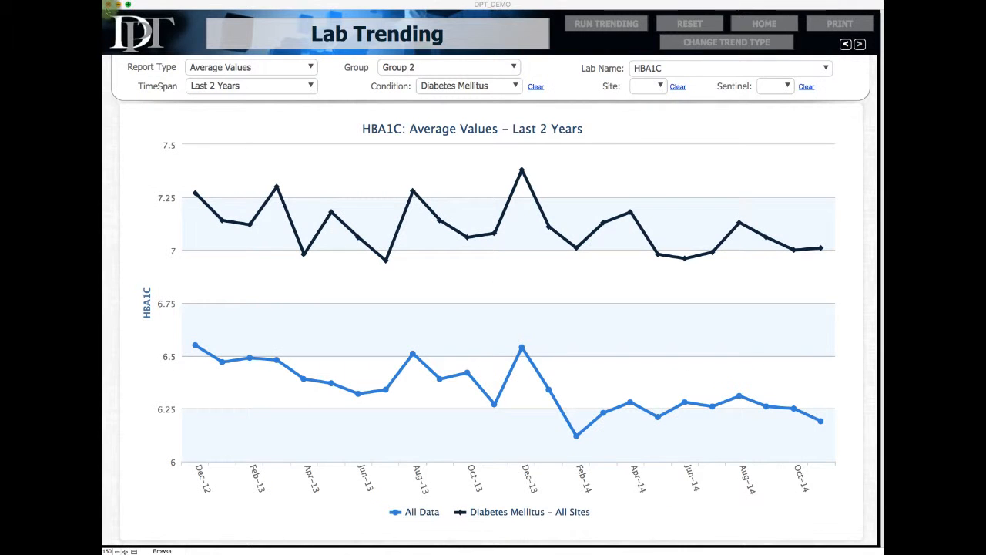
left_click(774, 25)
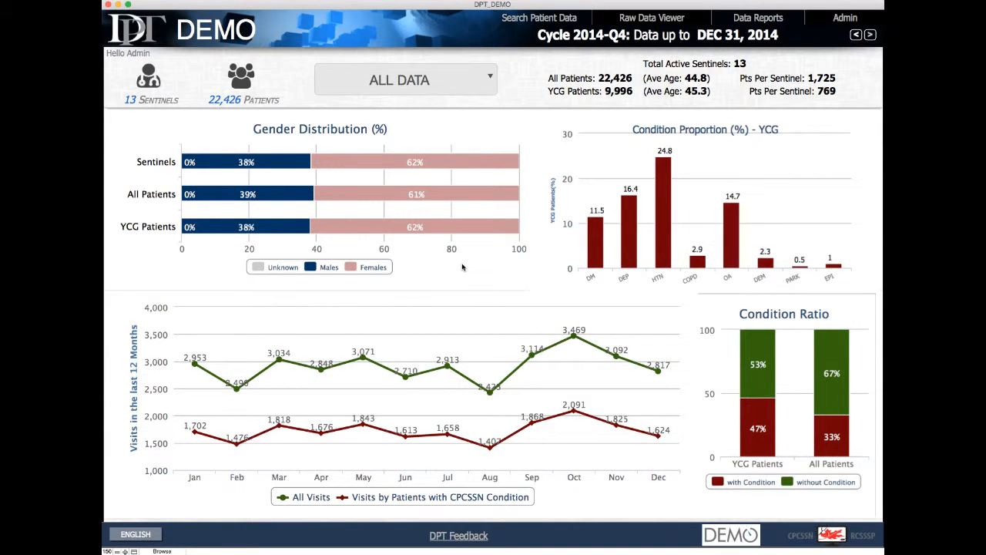
left_click(390, 0)
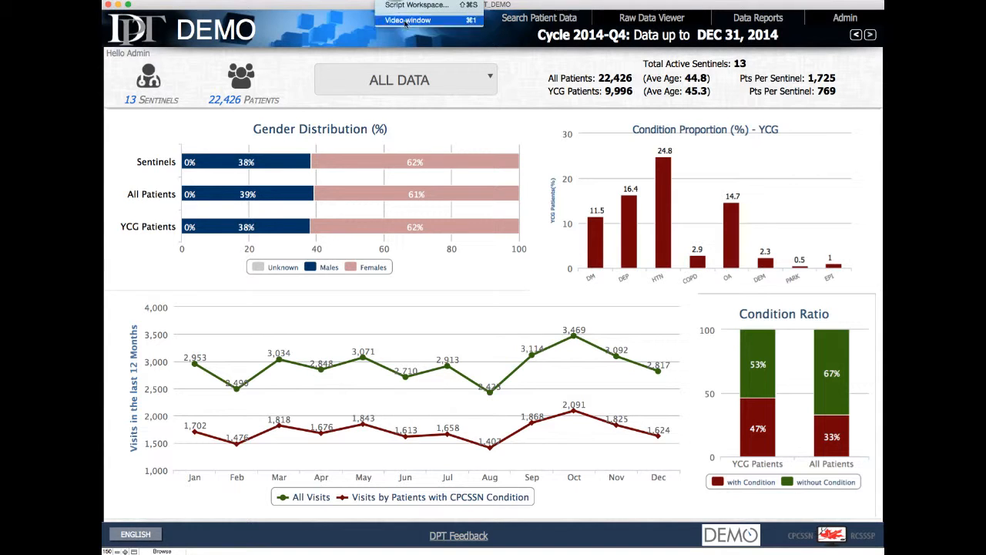